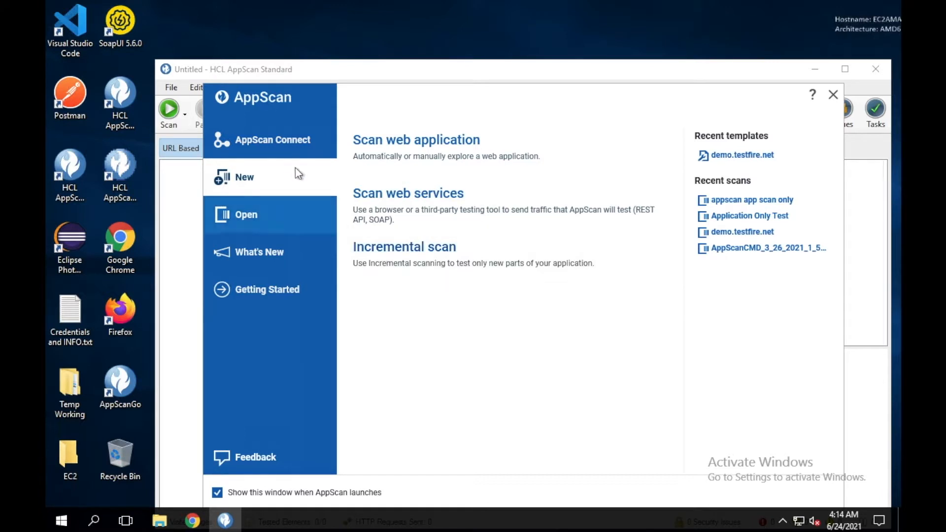
click(288, 155)
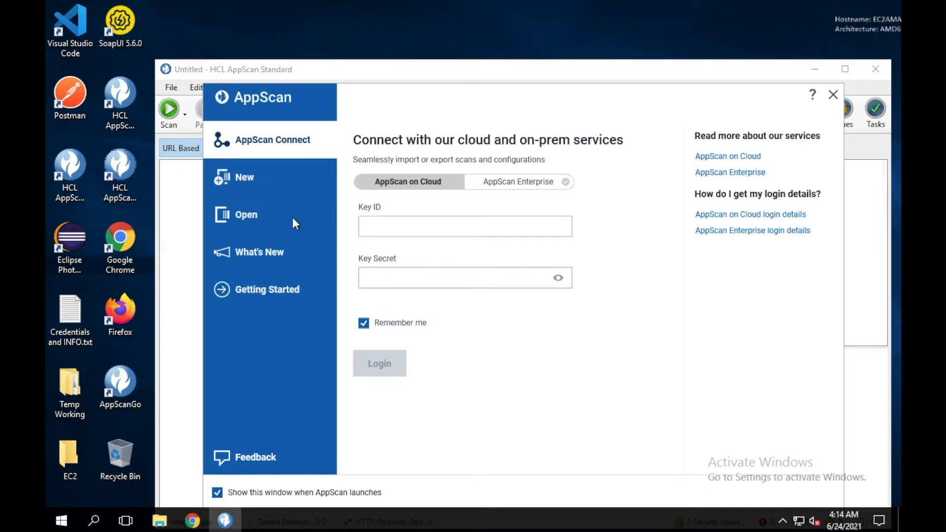
click(315, 227)
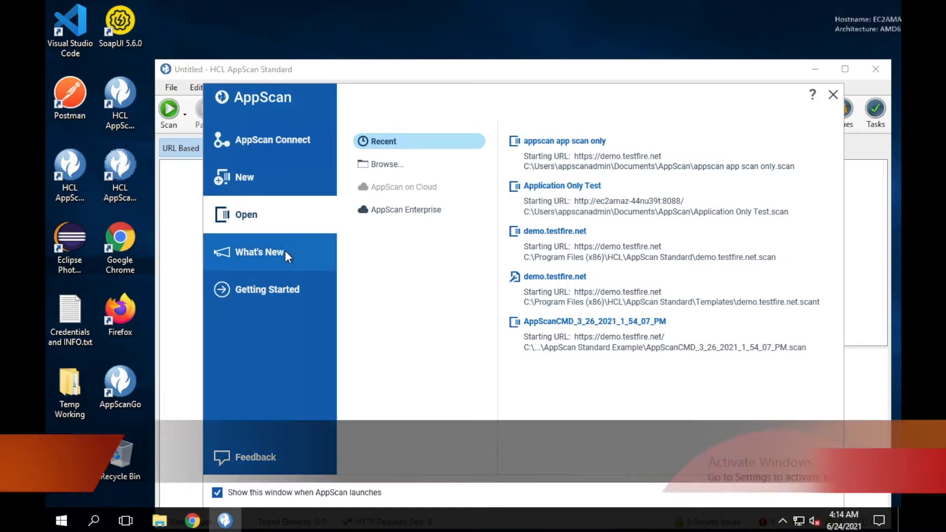
click(284, 251)
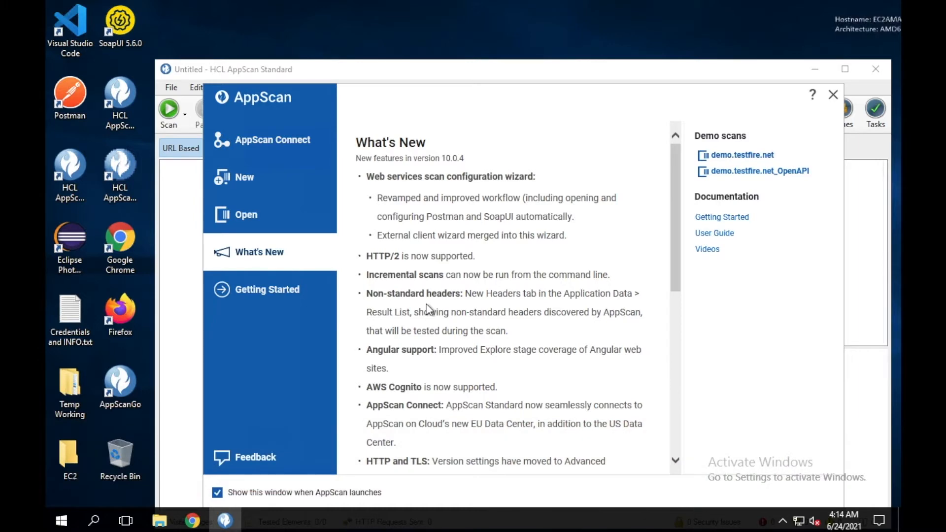
scroll(499, 362, down, 7)
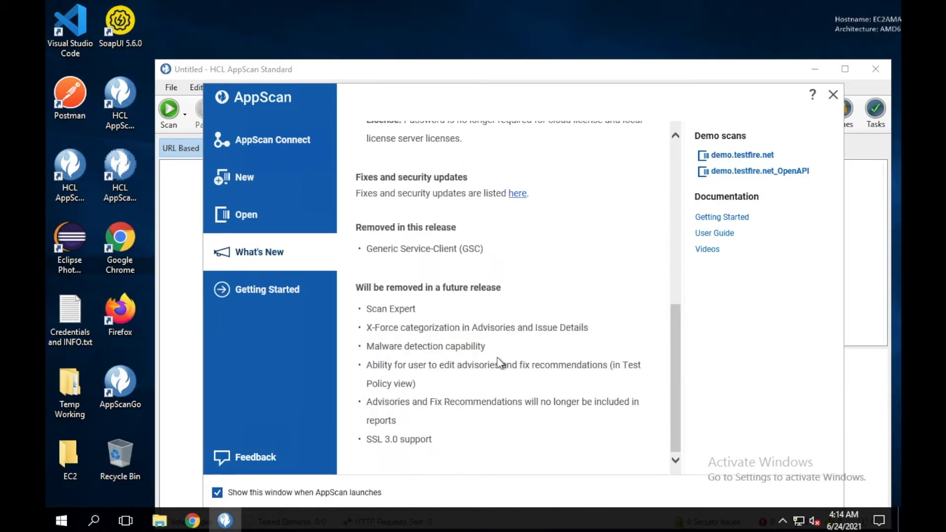
scroll(499, 362, up, 7)
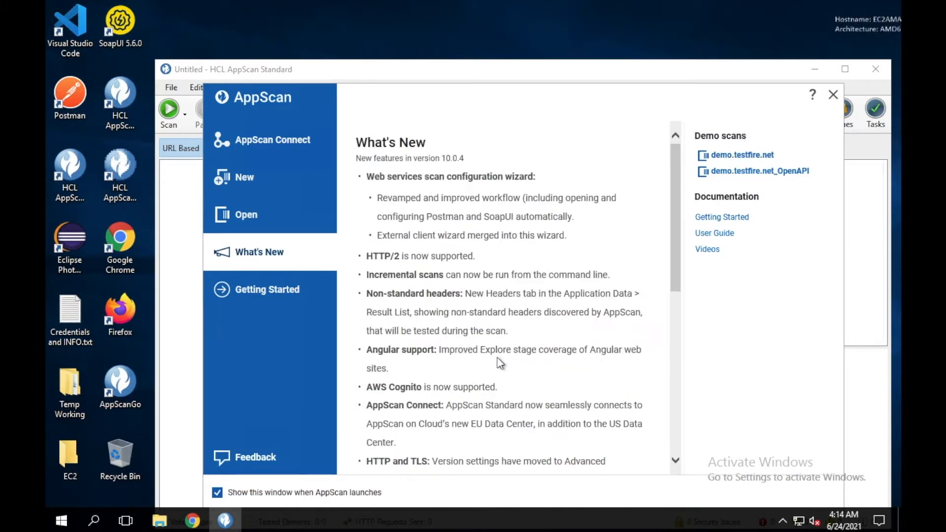
click(289, 289)
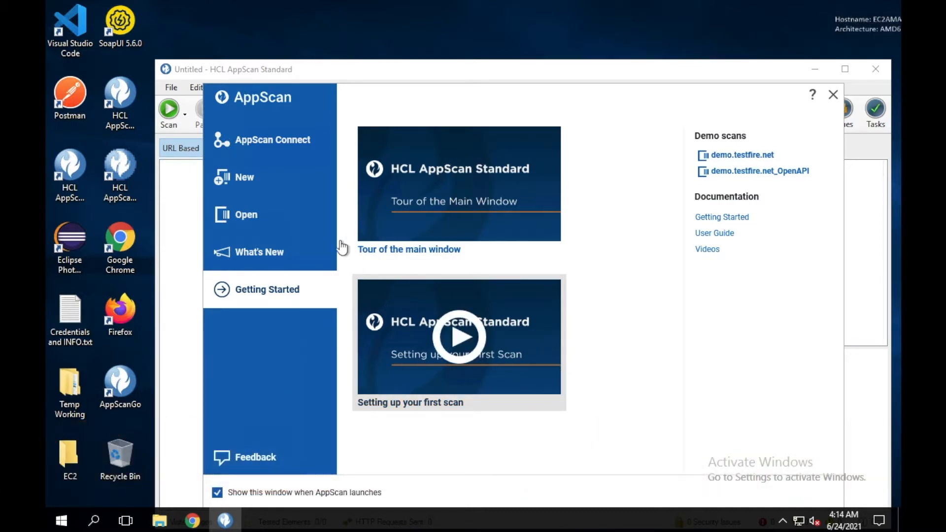
click(265, 179)
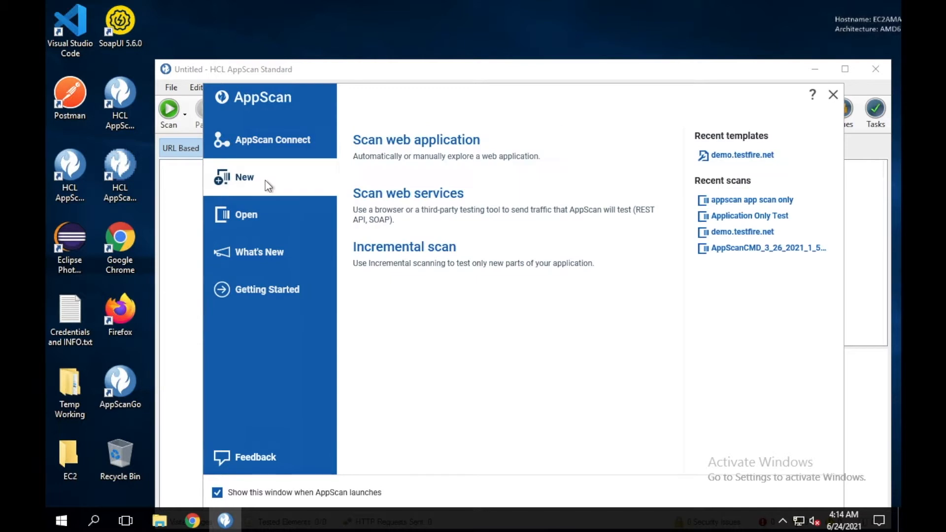
click(449, 158)
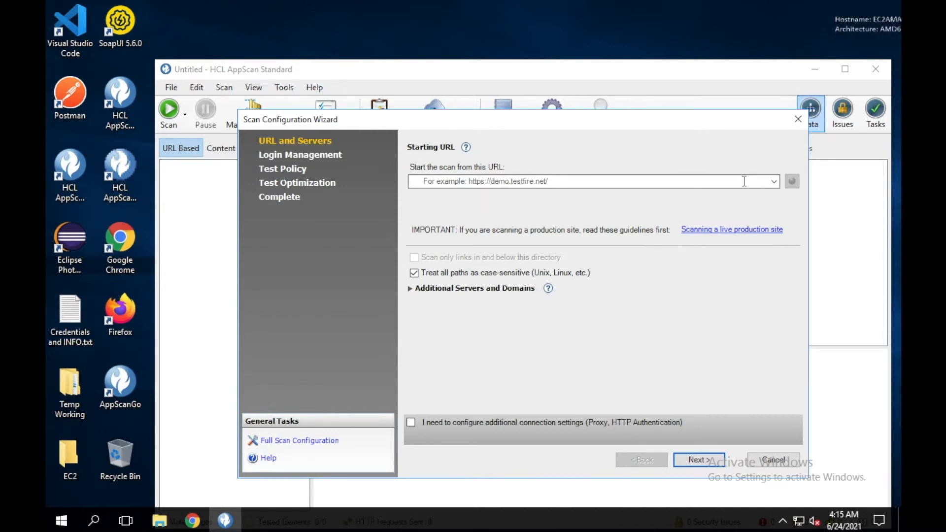
click(773, 182)
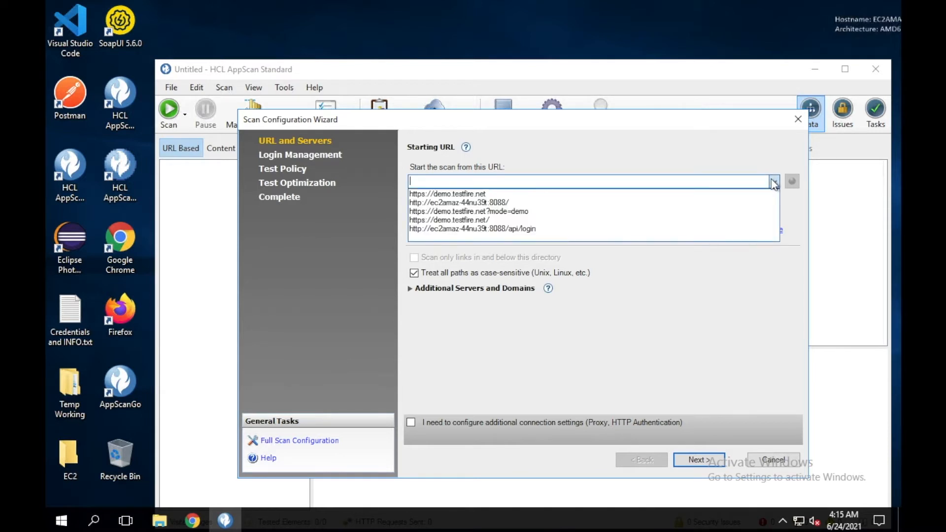
click(705, 193)
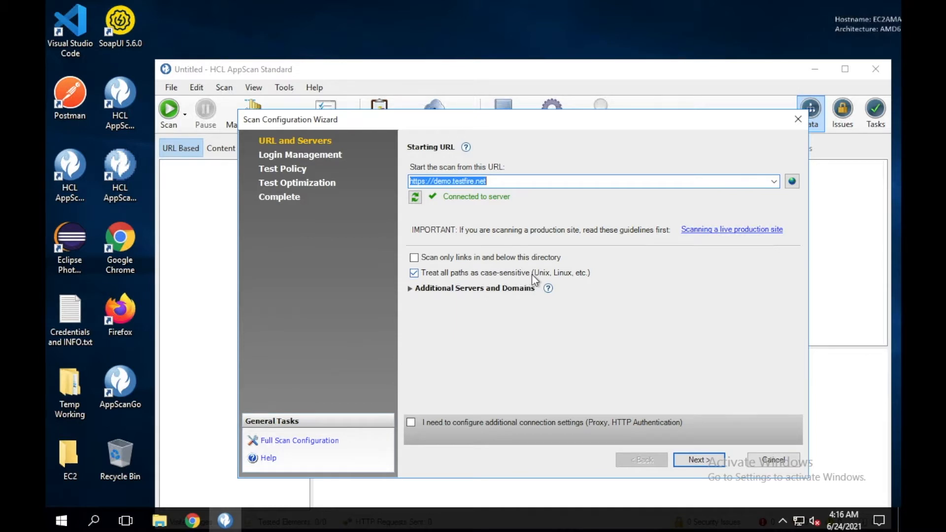
Expand Additional Servers and Domains and advance to Login Management
click(411, 288)
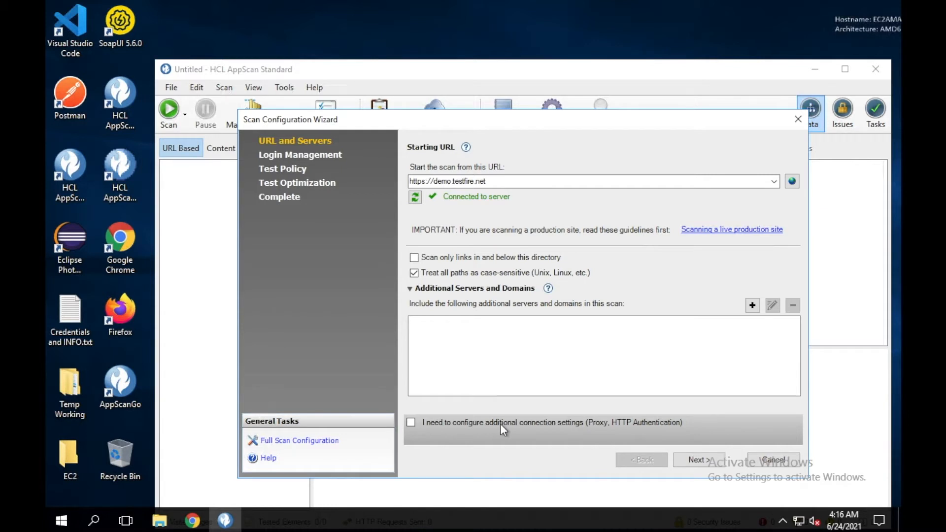
click(690, 459)
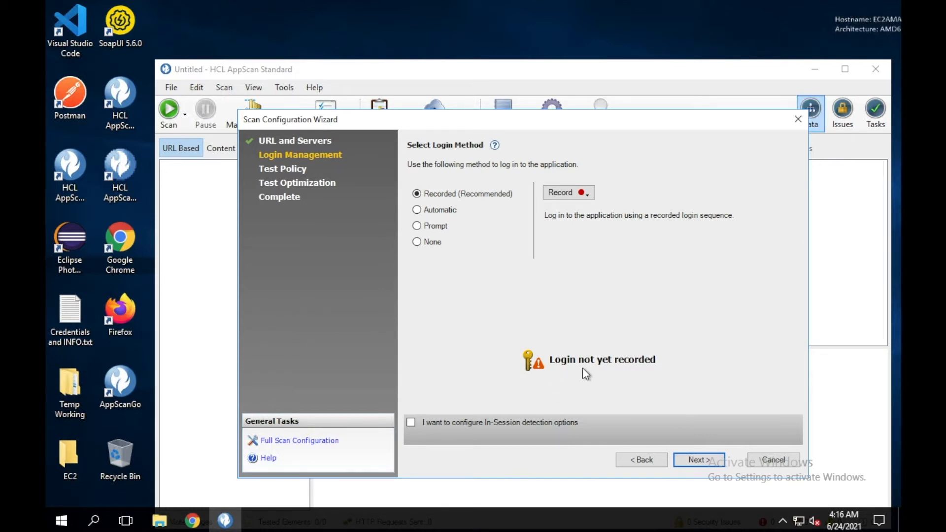
Compare the Automatic, Prompt and None login methods, then record the login in AppScan's Chromium browser
click(451, 217)
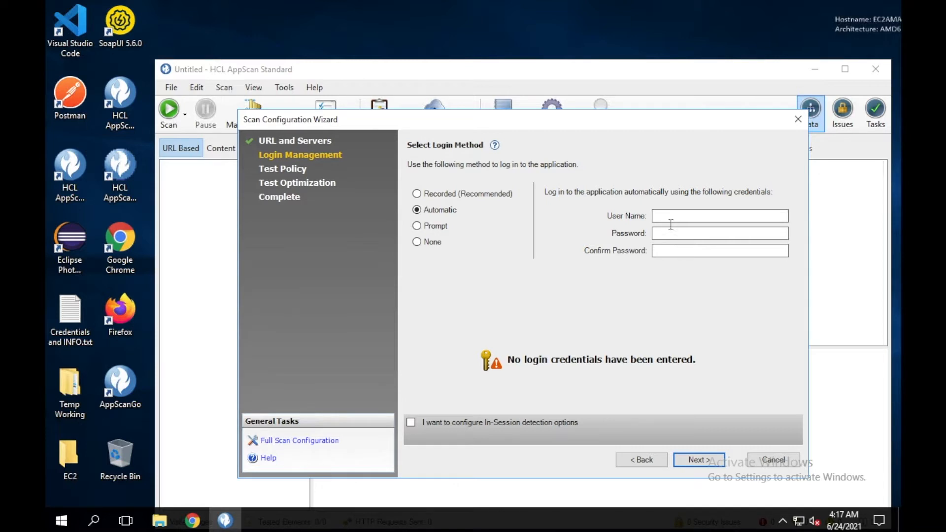
click(443, 229)
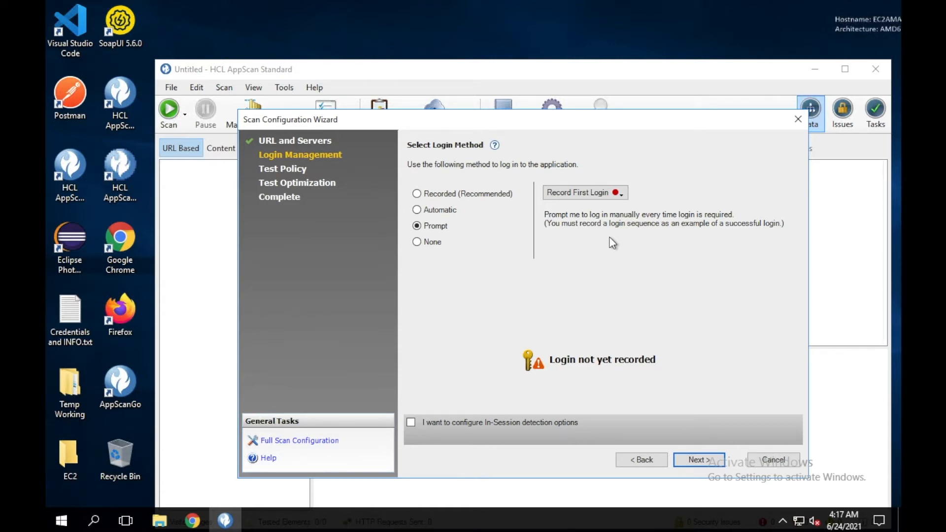
click(432, 243)
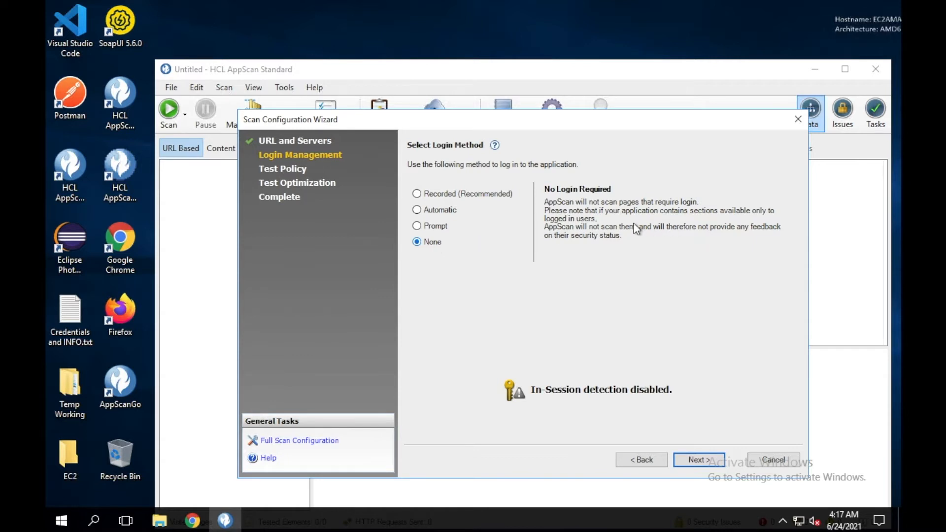
click(485, 194)
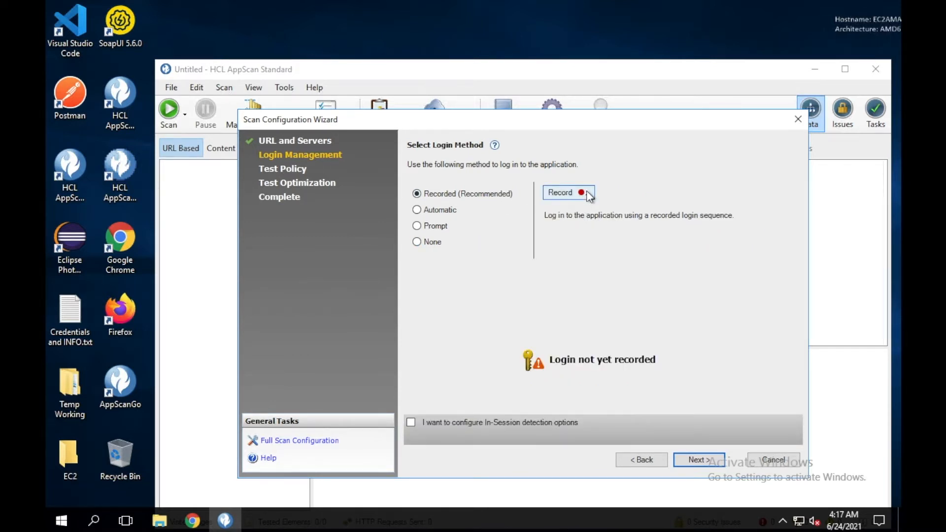
click(589, 196)
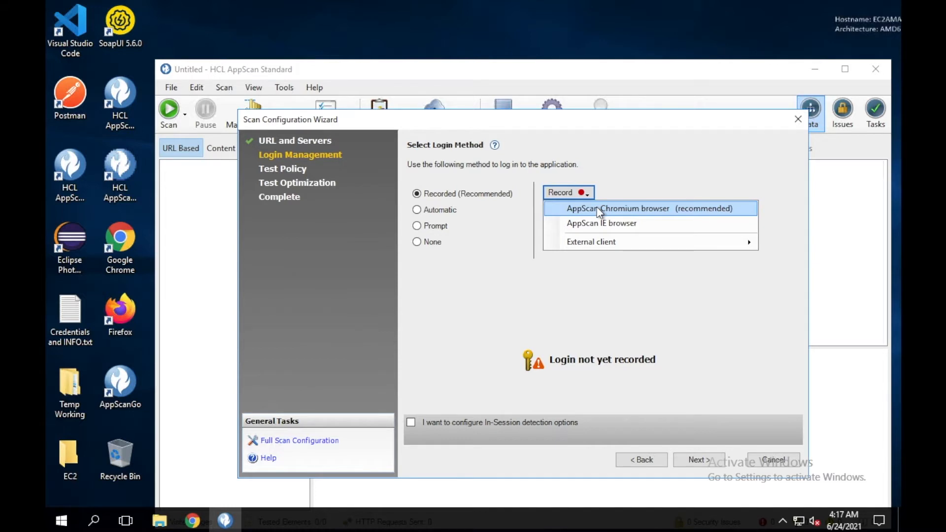
mouse_move(592, 251)
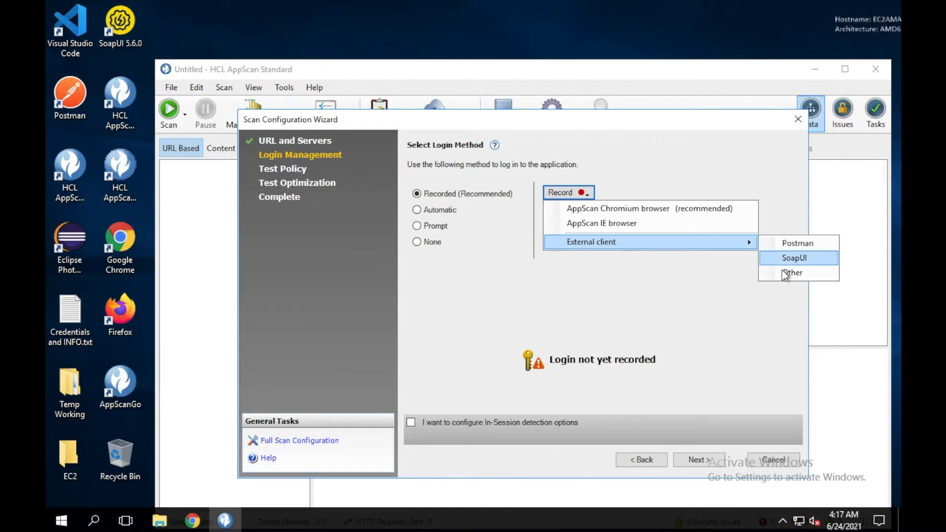
click(632, 209)
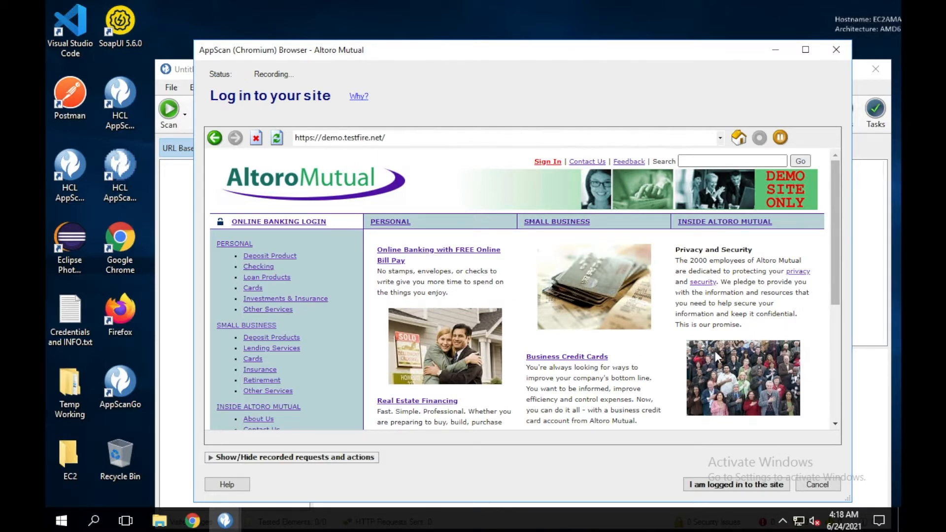
Sign in to the Altoro Mutual demo site with the demo username and password
scroll(714, 350, down, 1)
scroll(714, 350, up, 1)
click(547, 162)
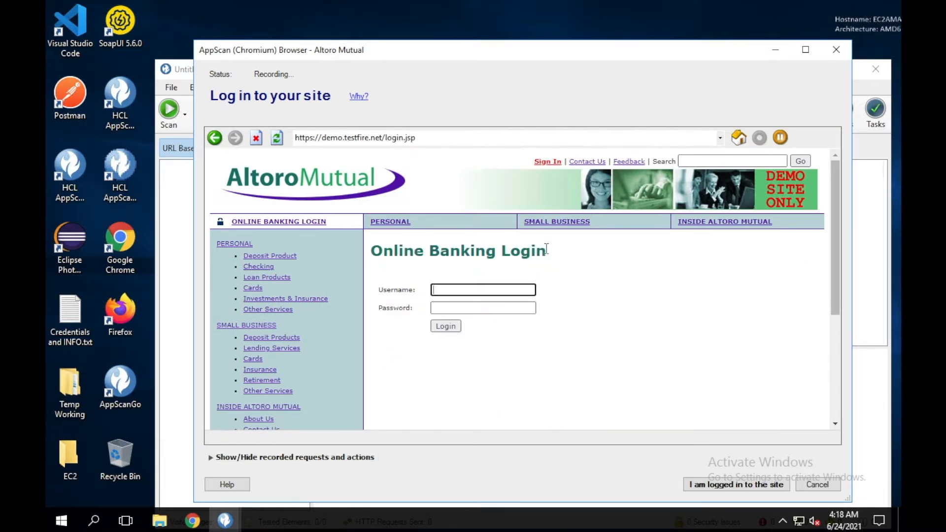
text(jsmith)
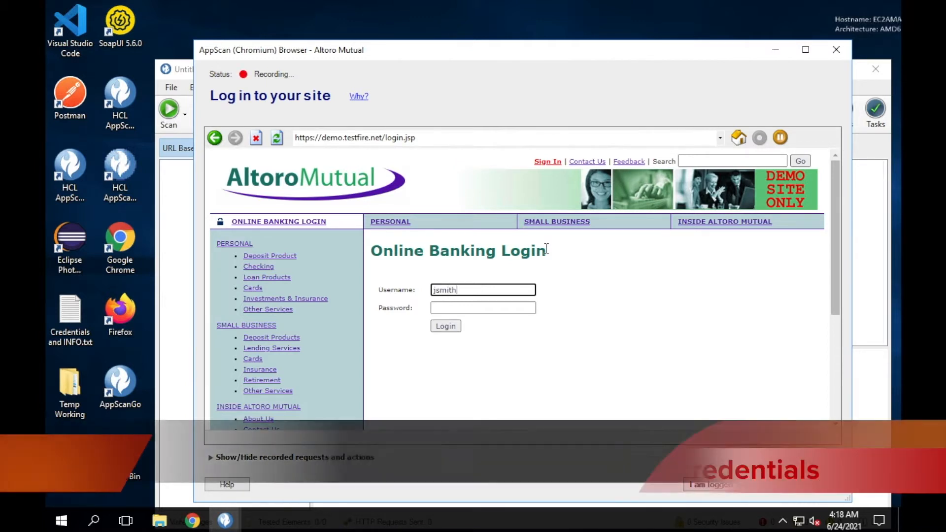
click(513, 308)
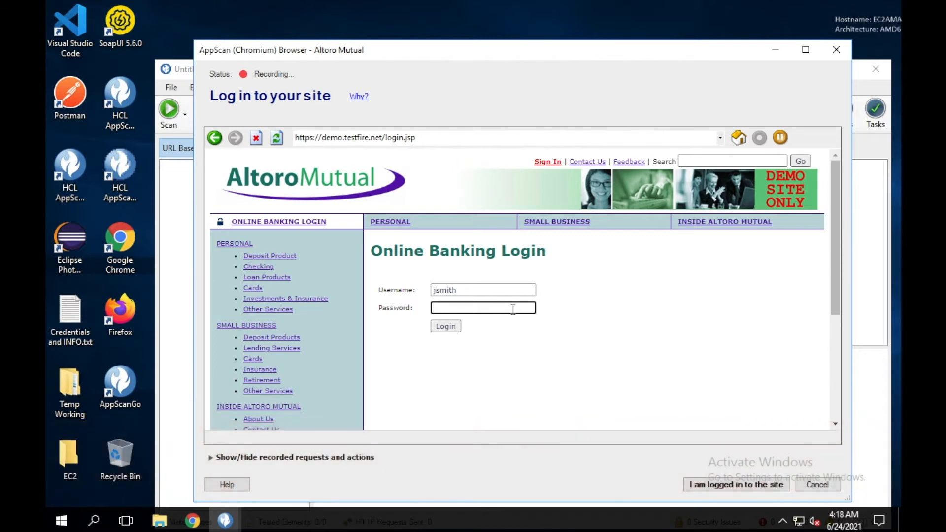
text(demo1234)
click(452, 327)
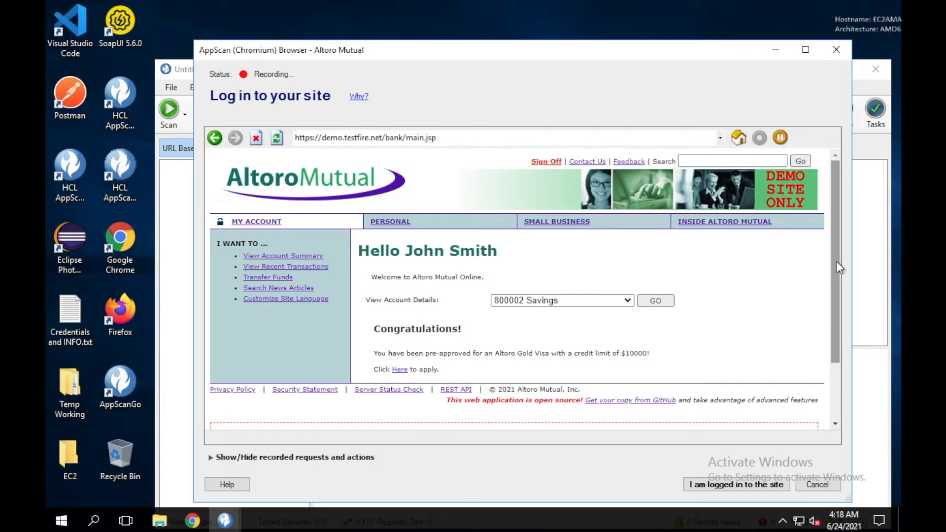
drag(835, 262, 842, 367)
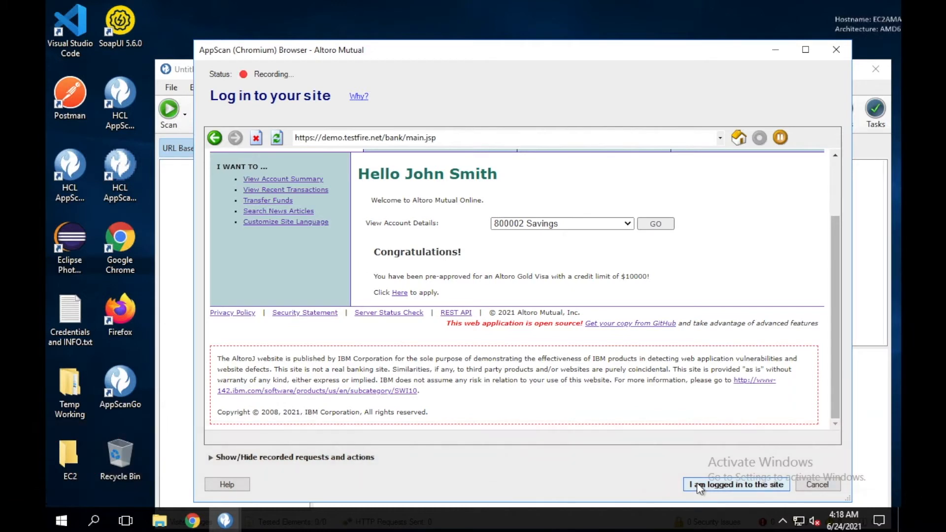
Stop the login recording and enable configuring in-session detection options
click(696, 483)
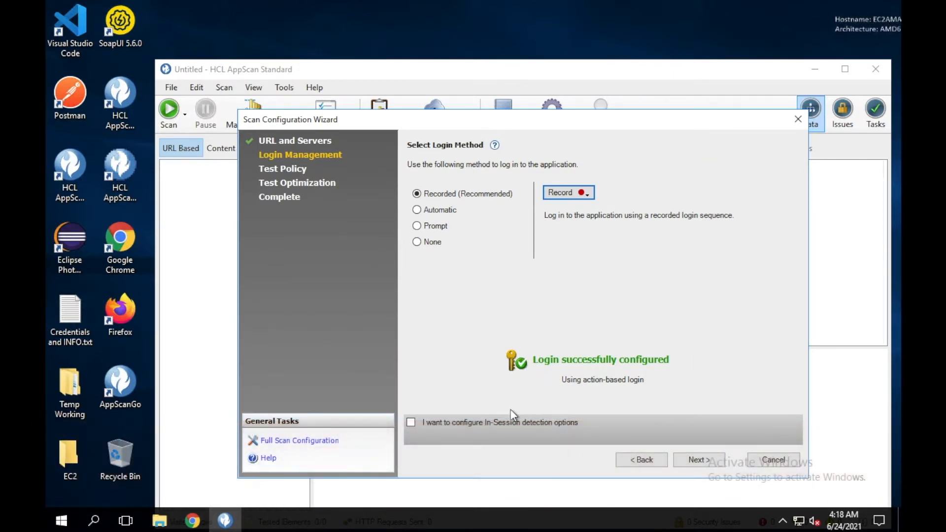
click(489, 424)
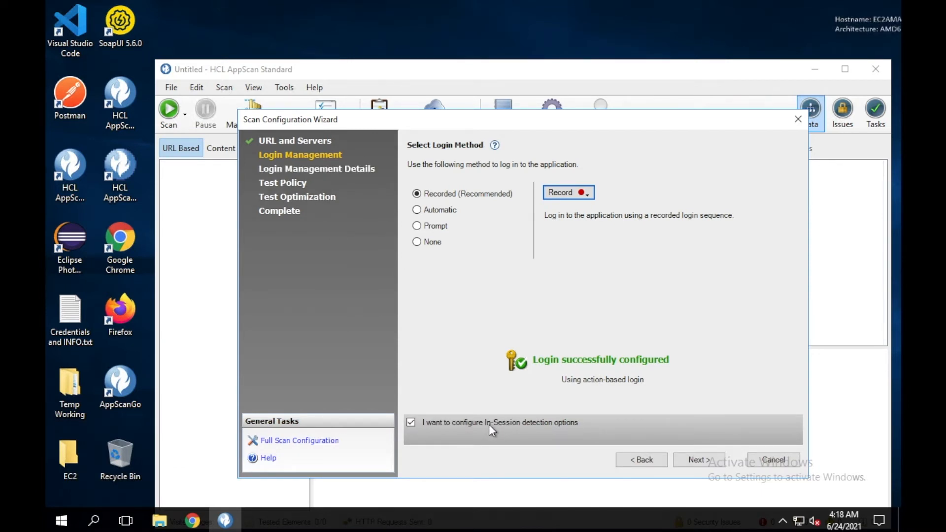
click(688, 460)
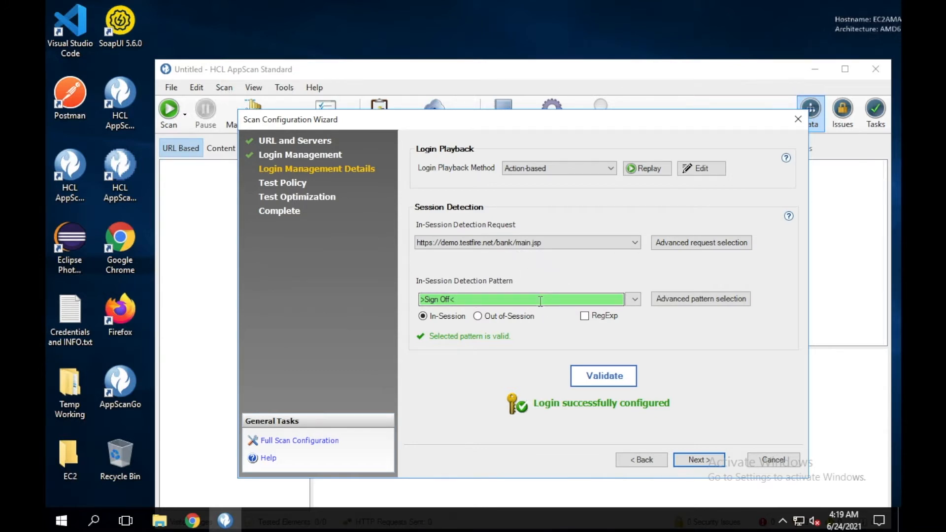
Keep >Sign Off< as the in-session pattern and Action-based login playback
click(635, 301)
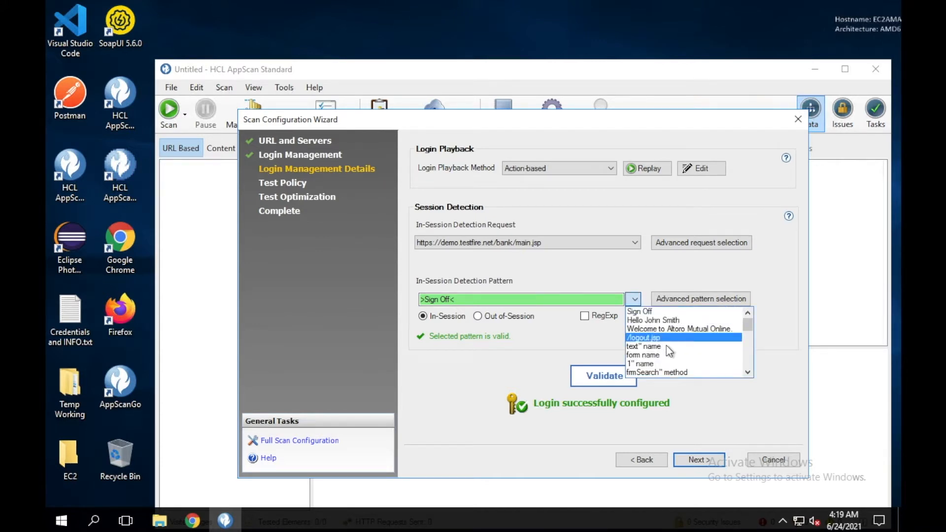
scroll(666, 345, down, 2)
scroll(666, 347, down, 3)
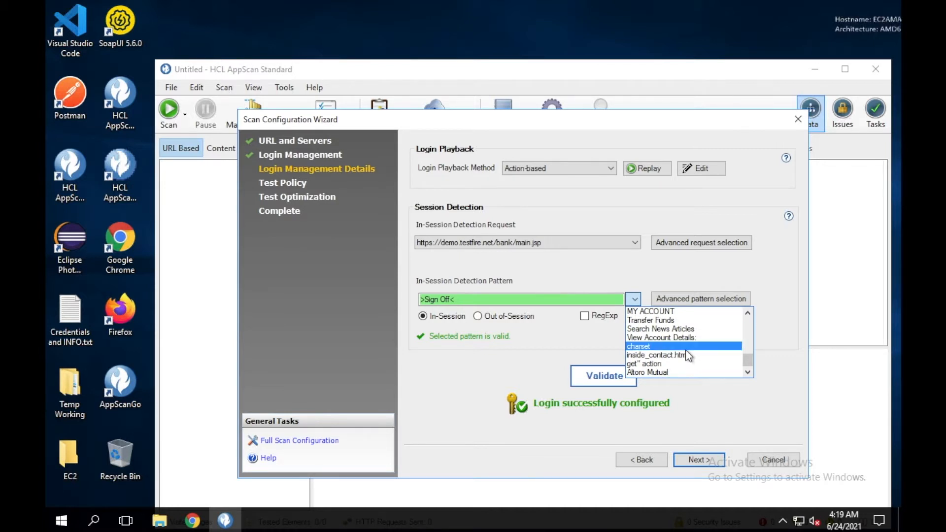
click(649, 263)
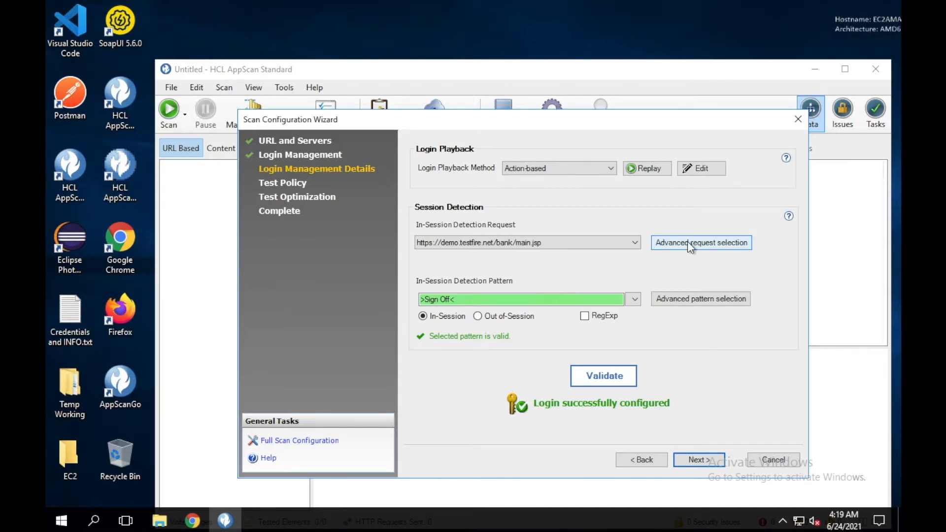
click(612, 169)
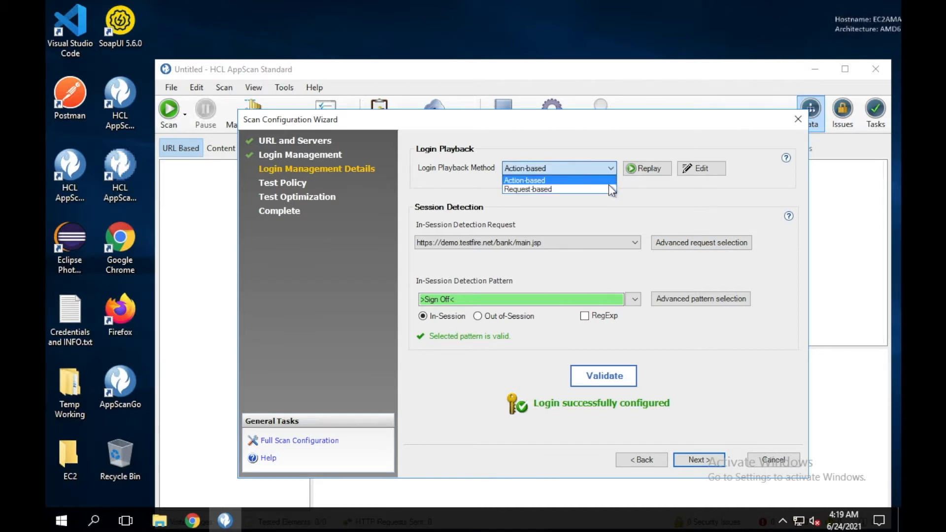
click(676, 213)
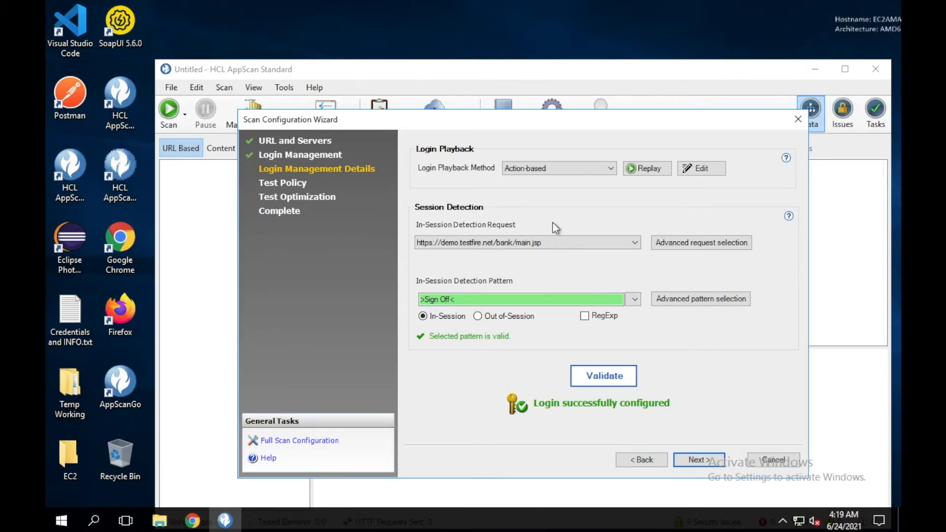
click(699, 459)
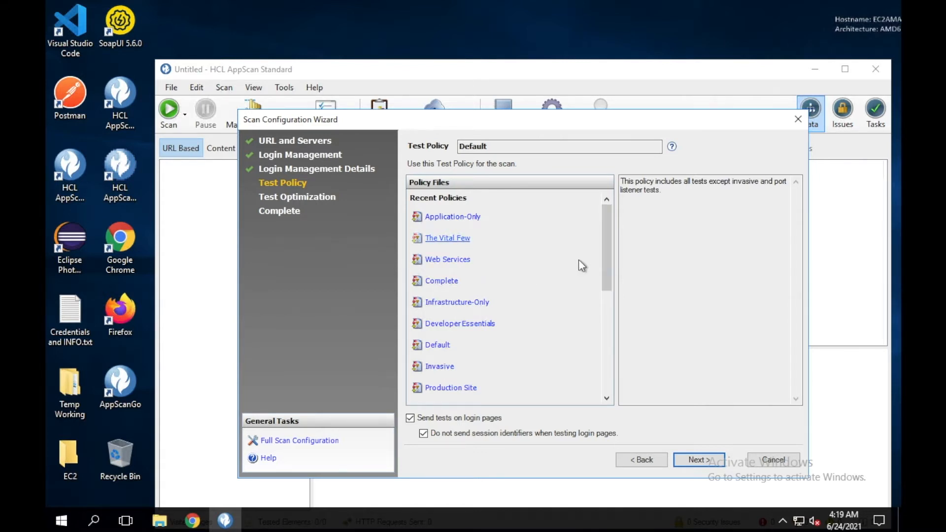
Try Application-Only, The Vital Few and Web Services, settling on the Infrastructure-Only policy
click(460, 220)
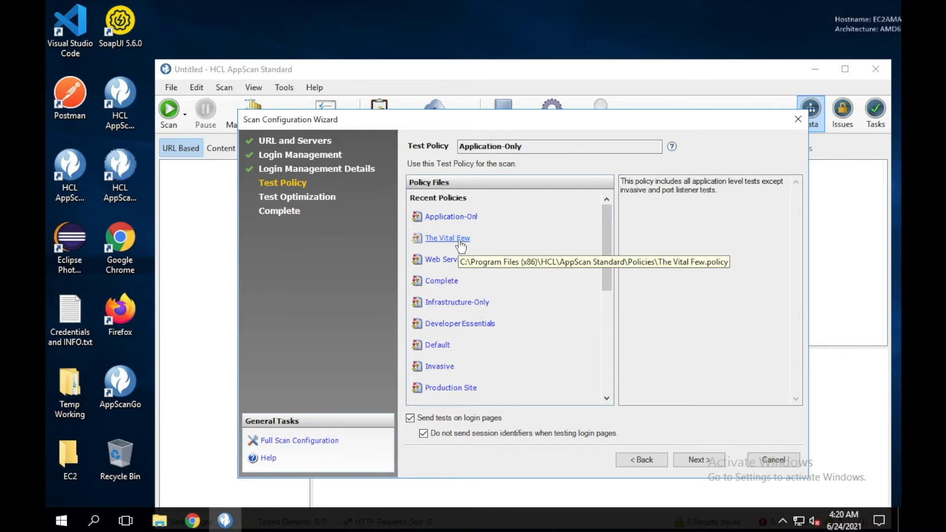
click(461, 241)
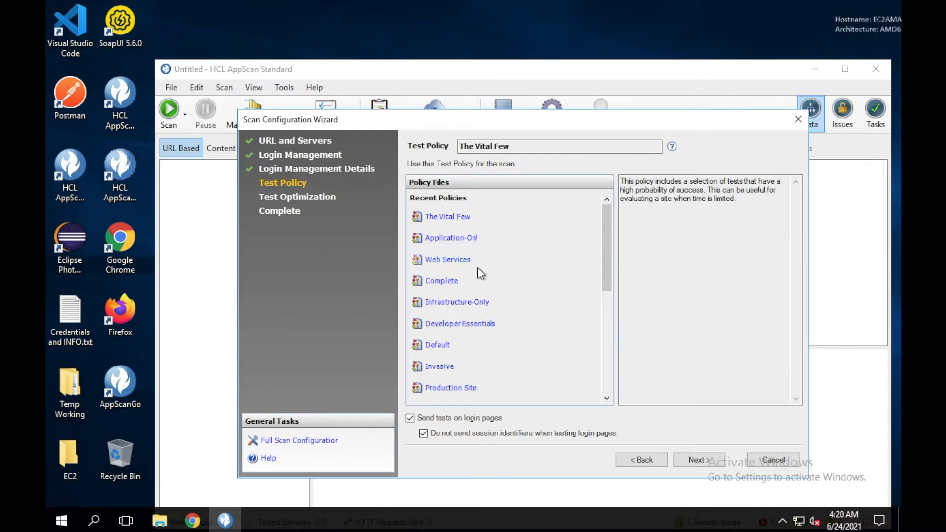
click(458, 264)
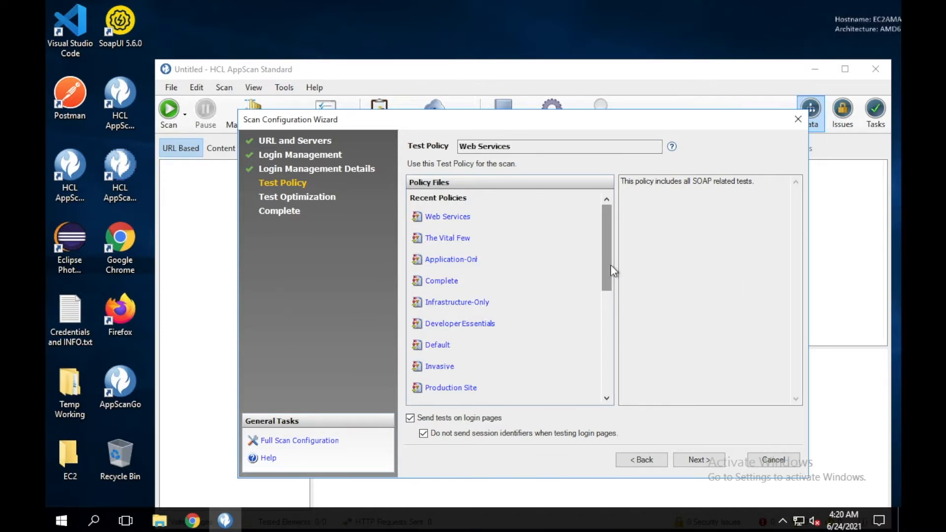
click(477, 303)
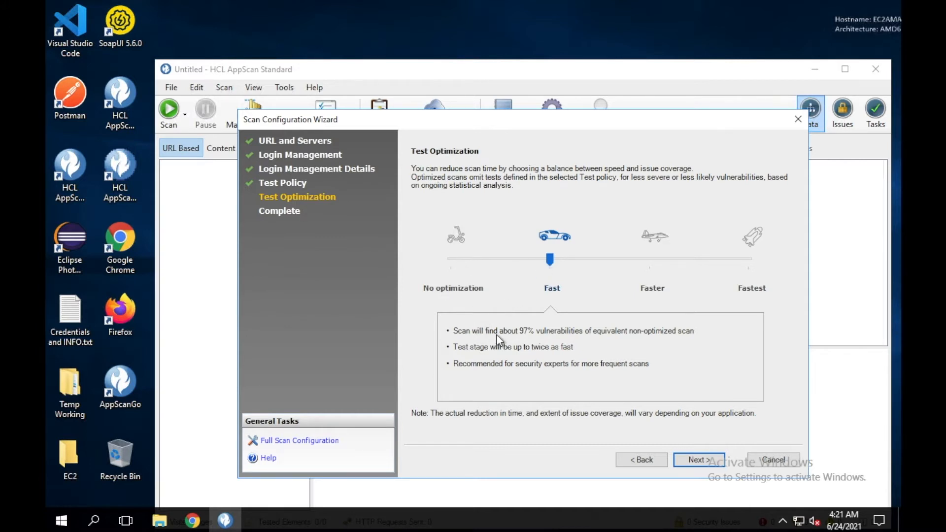
Slide test optimization through Faster, Fastest and Fast, then settle on No optimization
click(649, 259)
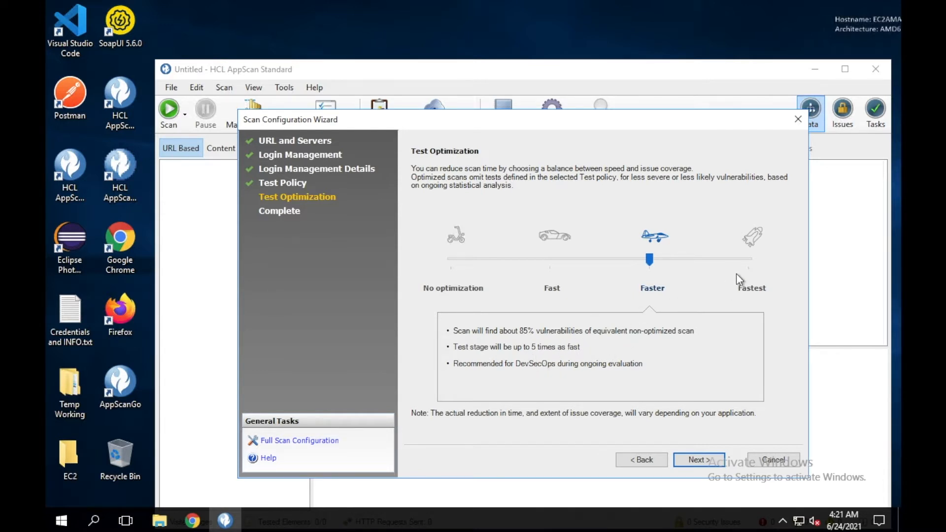
click(748, 246)
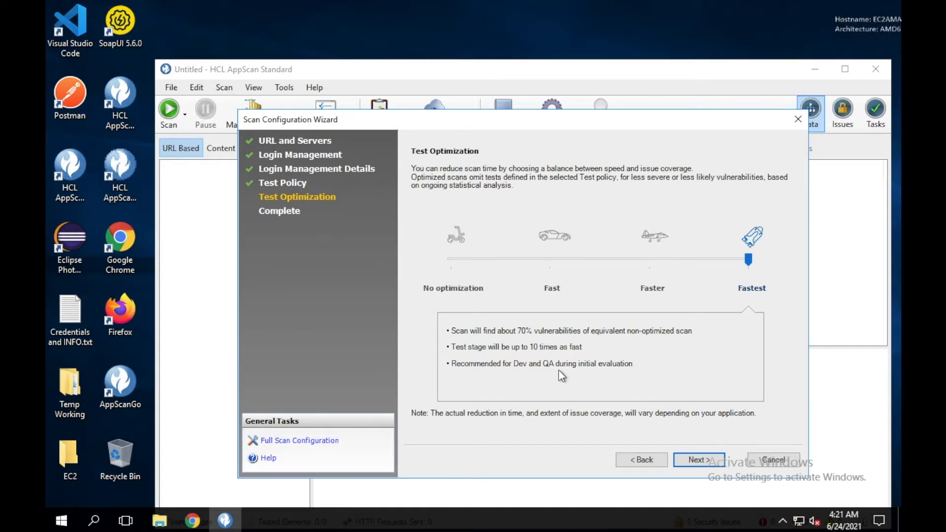
click(654, 293)
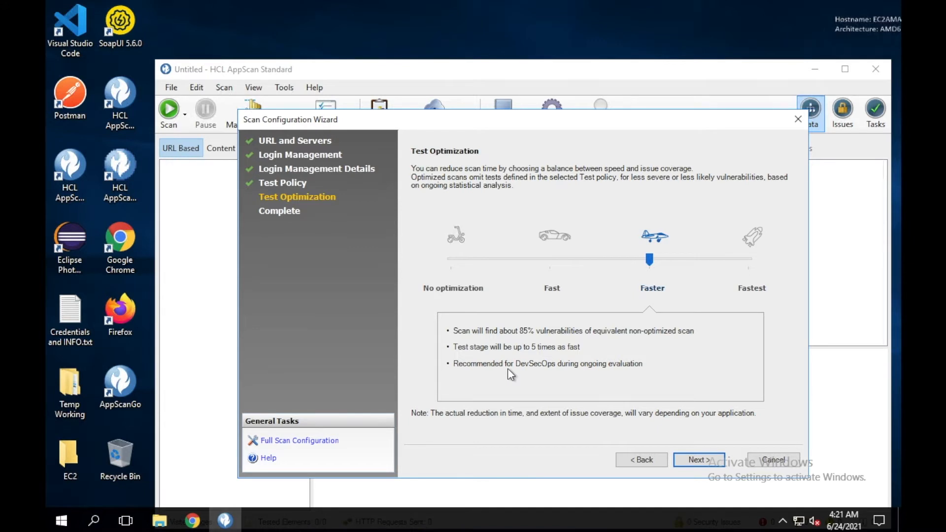
click(550, 293)
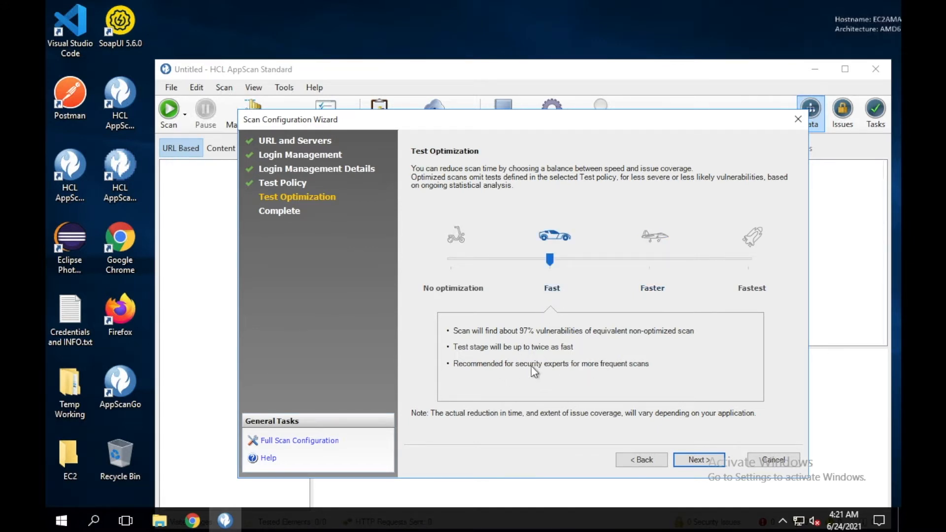
click(462, 290)
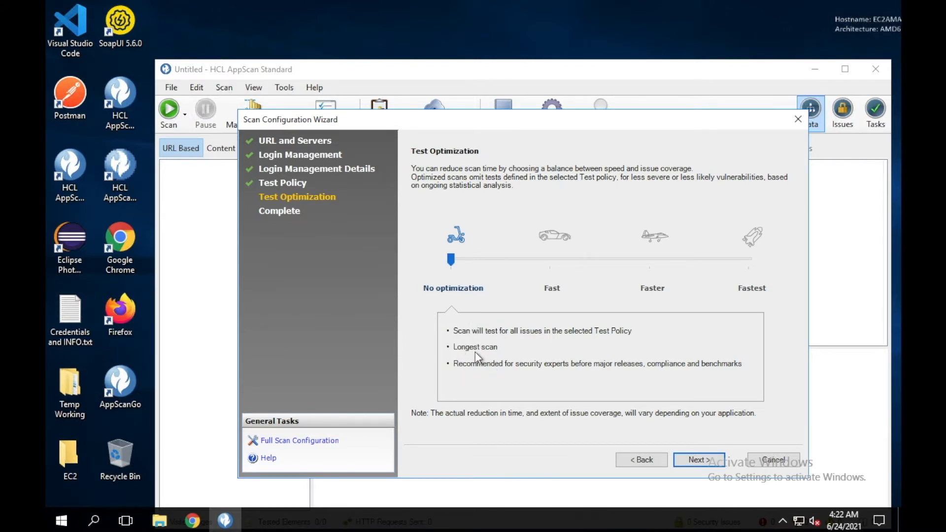
click(681, 459)
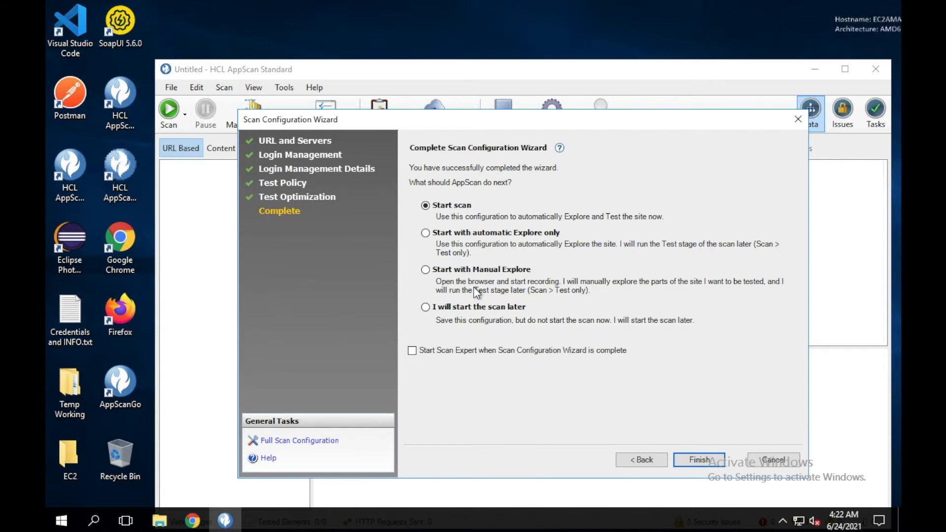
Finish the wizard on the Complete page with Start scan left selected
click(689, 458)
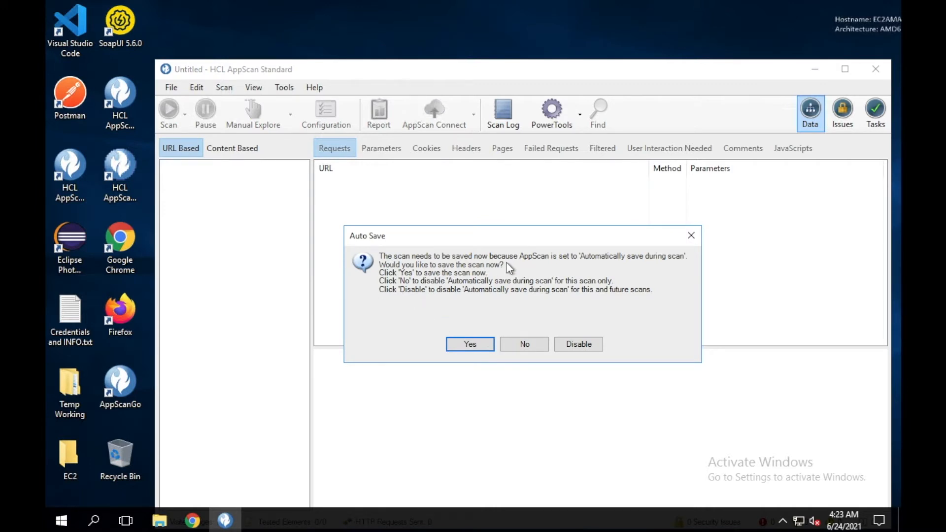
Save the scan as 'AppScan App scan only profile 20210624' with the AppScan Scan file type
click(477, 348)
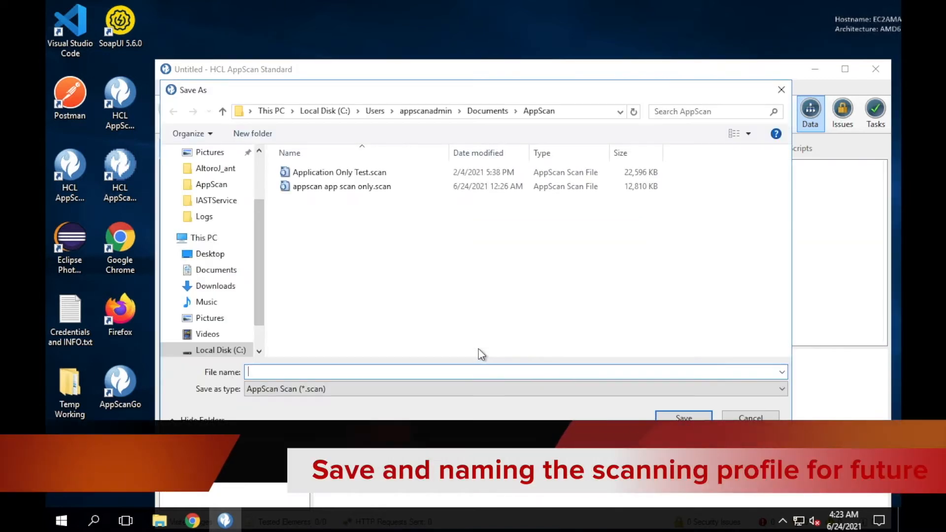
text(Ap)
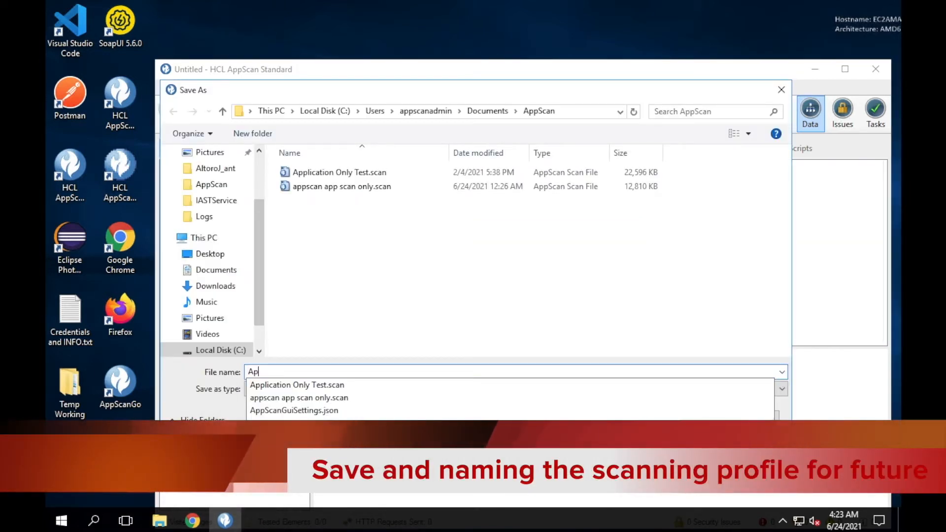
text(pScan )
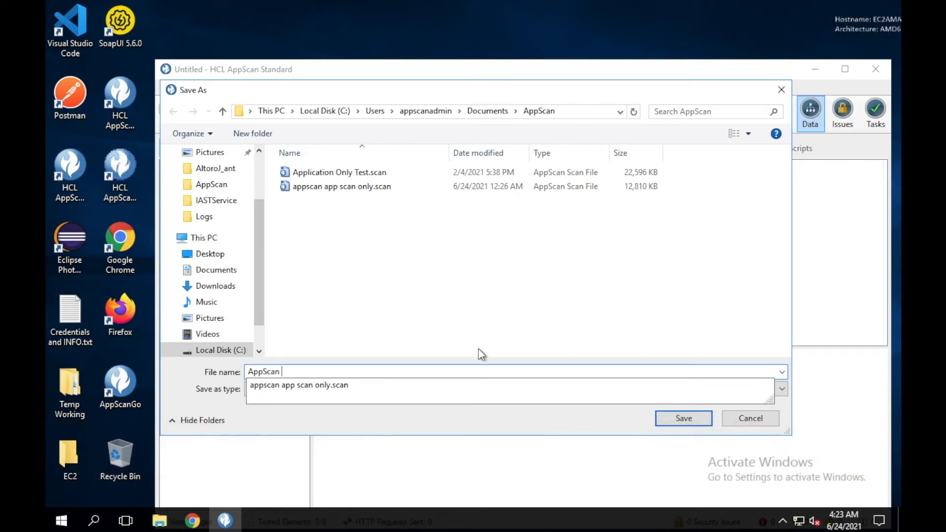
text(App)
text( saca)
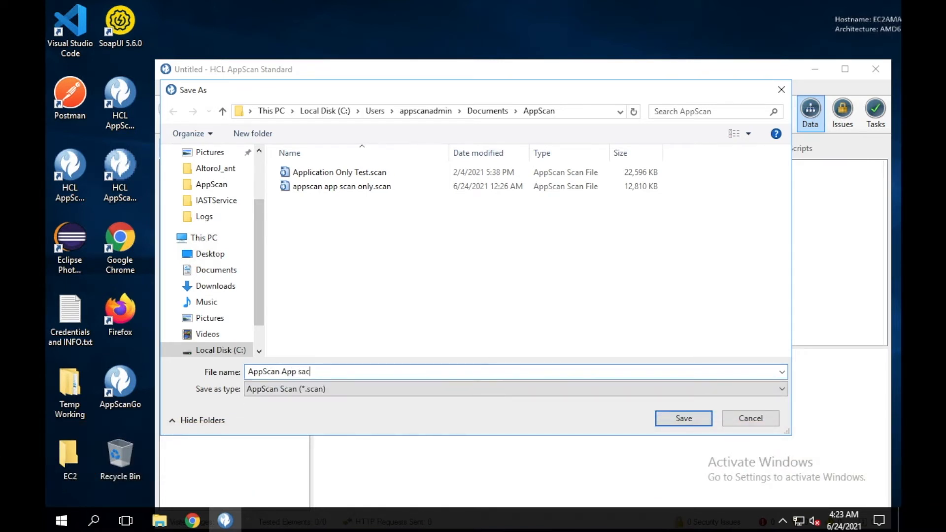
key(BackSpace)
key(BackSpace)
key(BackSpace)
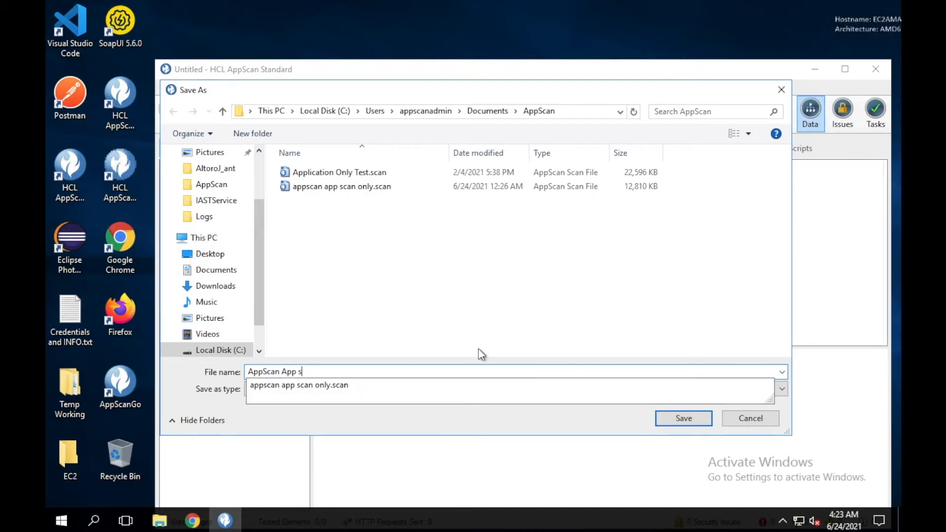
text(can only p)
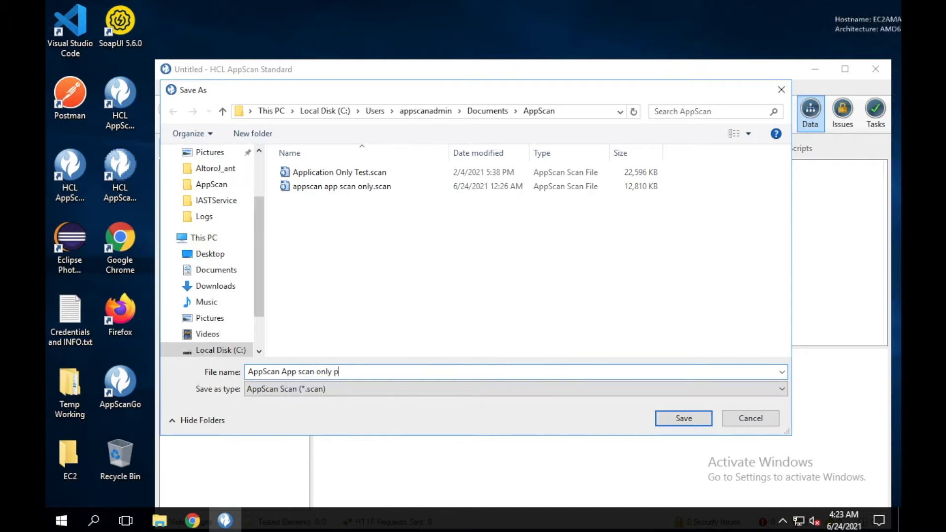
text(rofile 20210624)
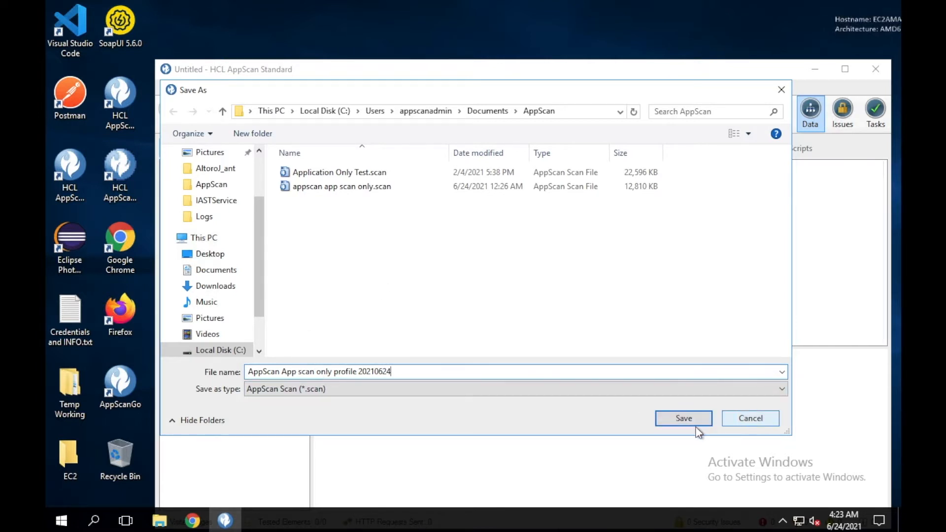
click(706, 391)
click(706, 391)
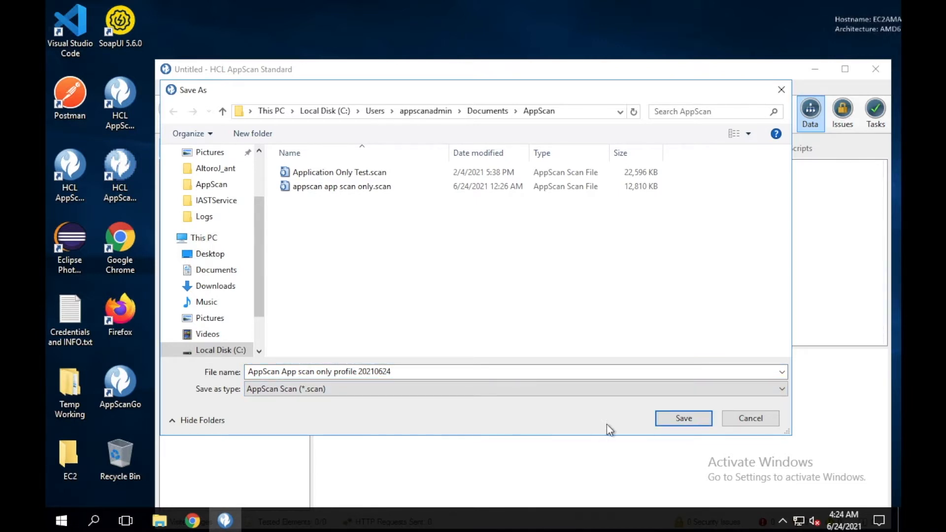
click(665, 421)
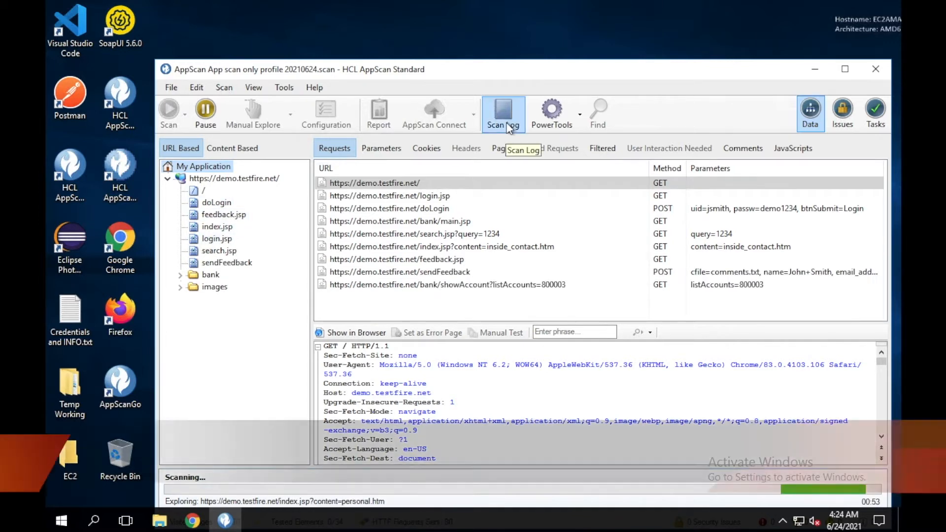
Open the Scan Log while the scan explores demo.testfire.net
click(503, 111)
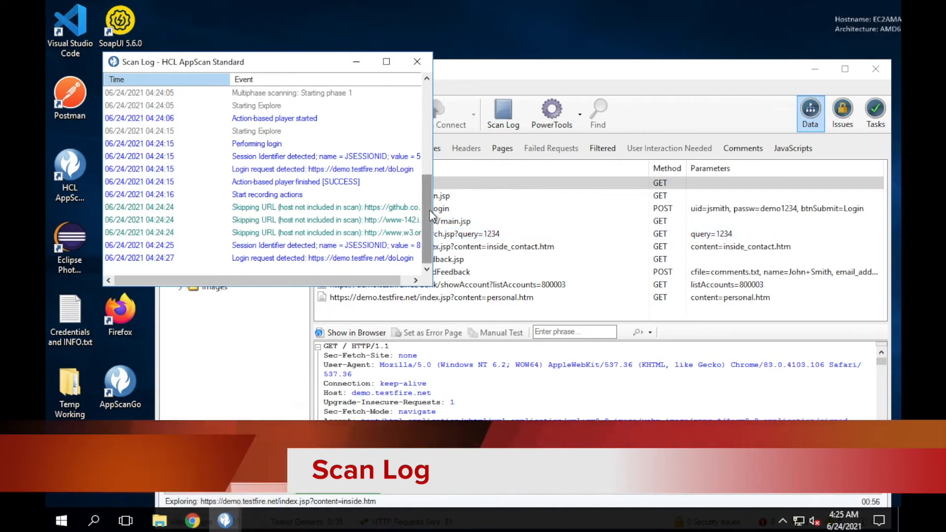
Scroll through the Scan Log's login and explore entries, then close the log window
drag(429, 211, 318, 112)
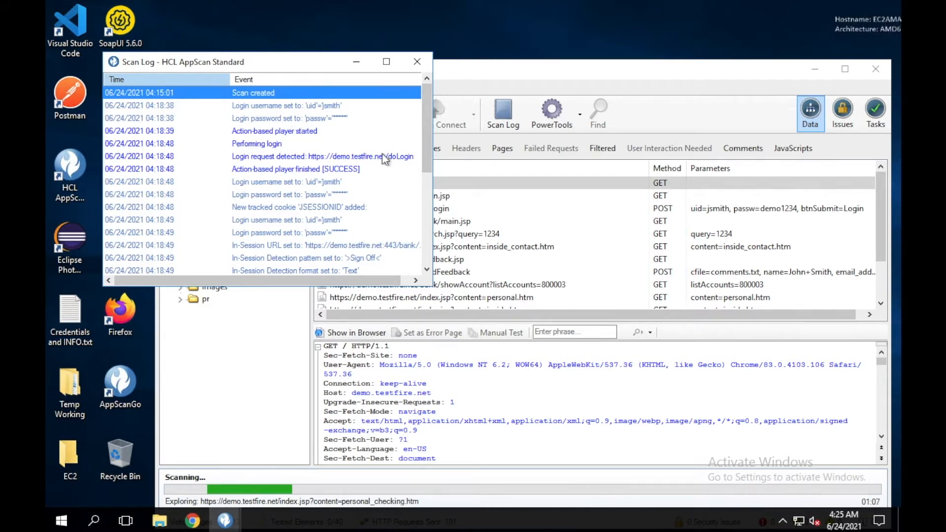
drag(423, 118, 436, 234)
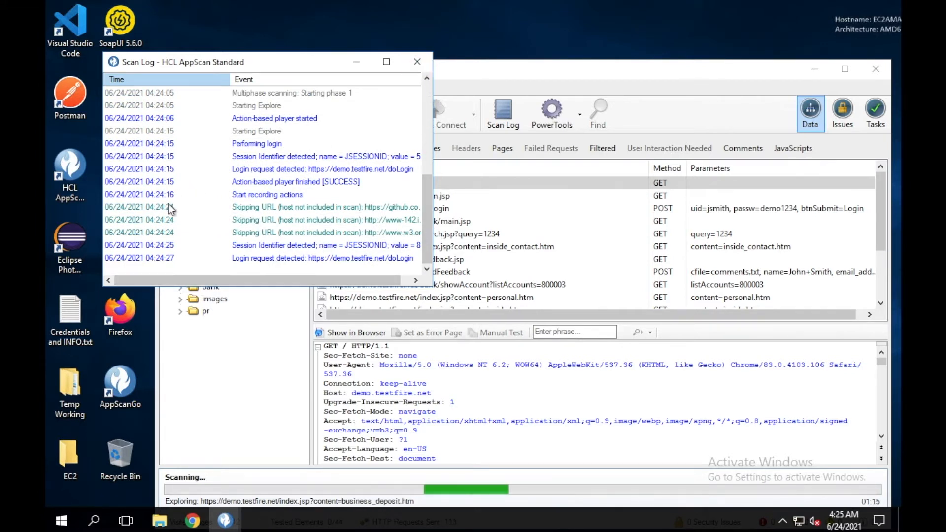
drag(427, 208, 421, 124)
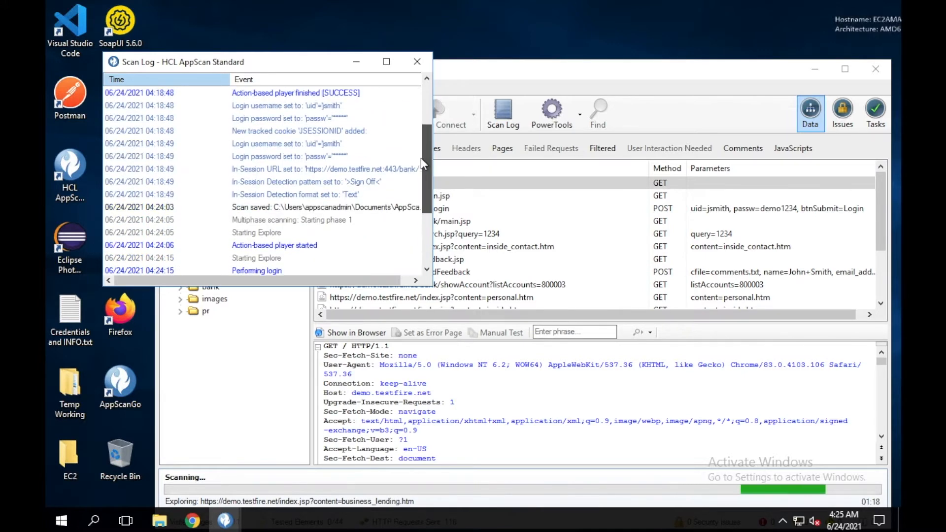
click(419, 62)
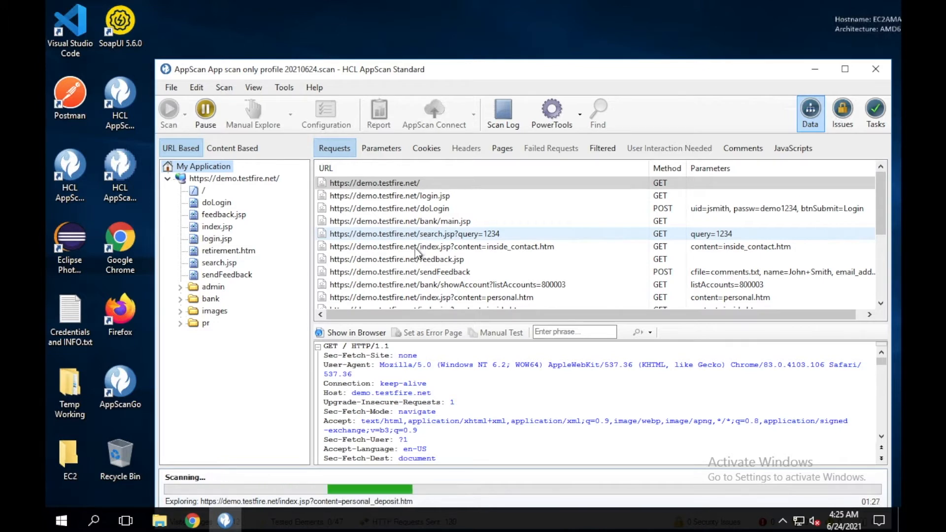
click(579, 125)
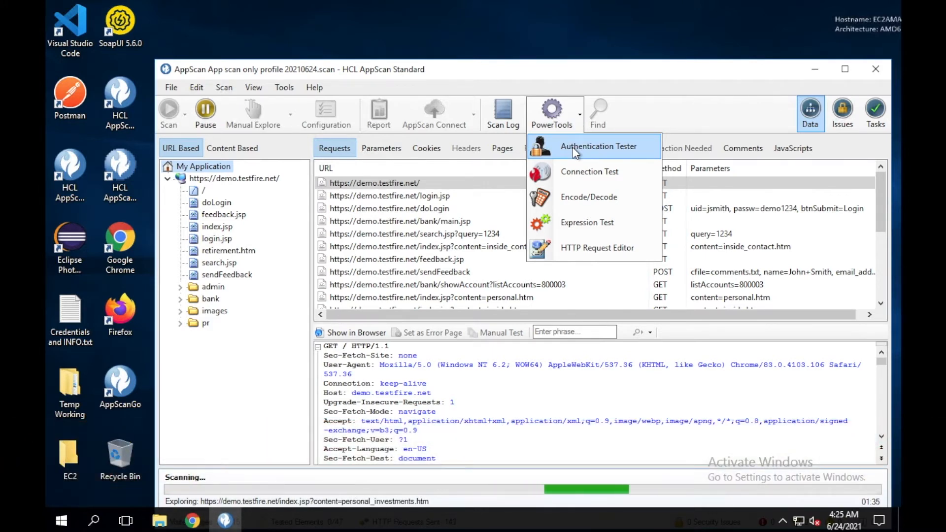
click(575, 153)
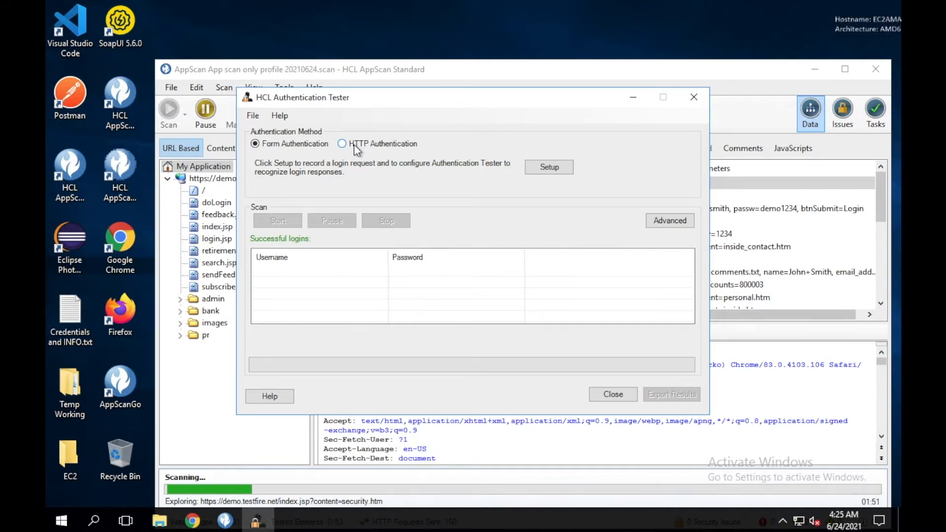
click(354, 144)
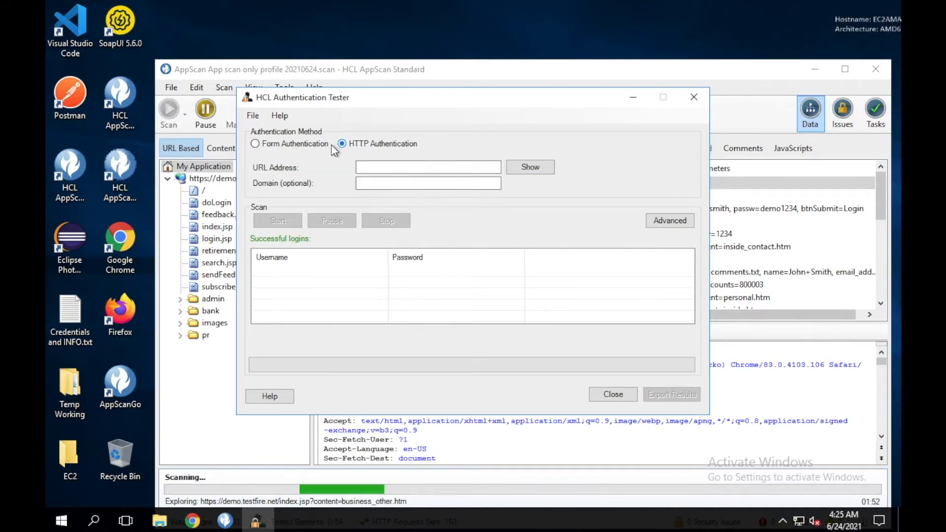
click(278, 144)
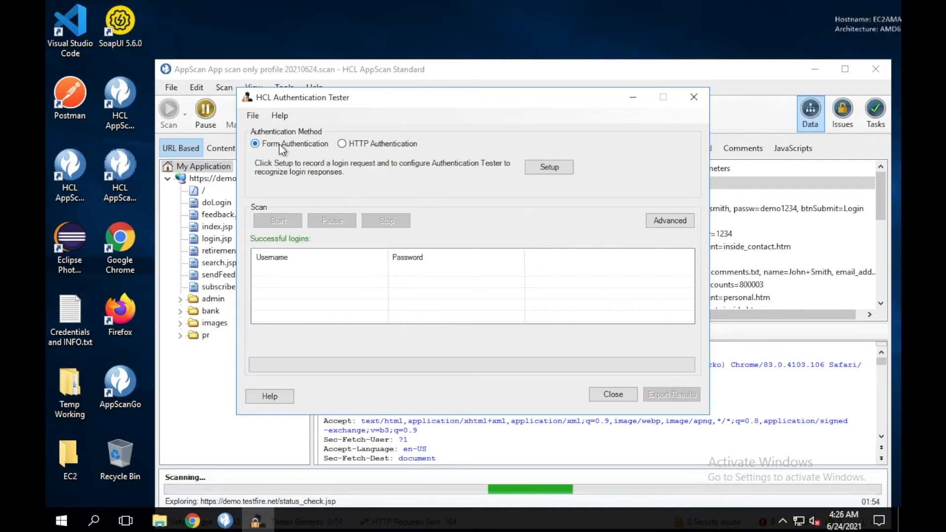
click(354, 144)
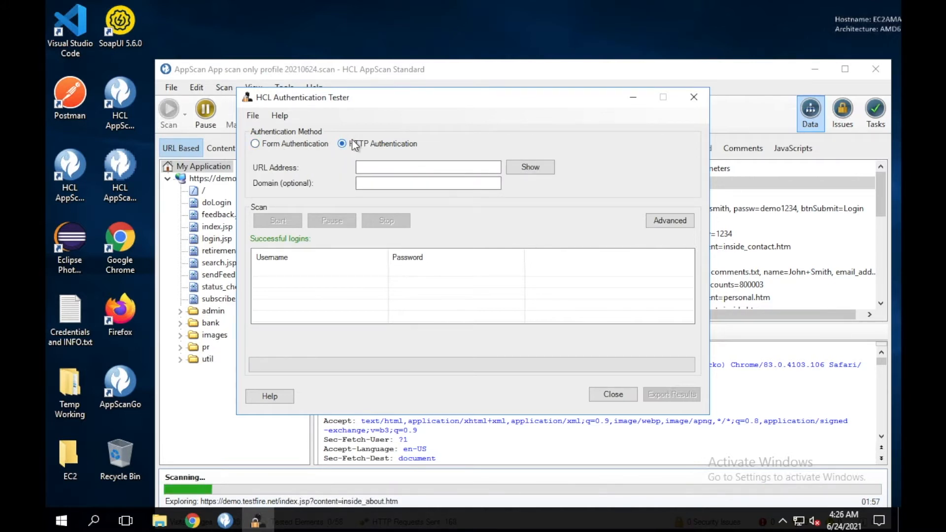
click(271, 145)
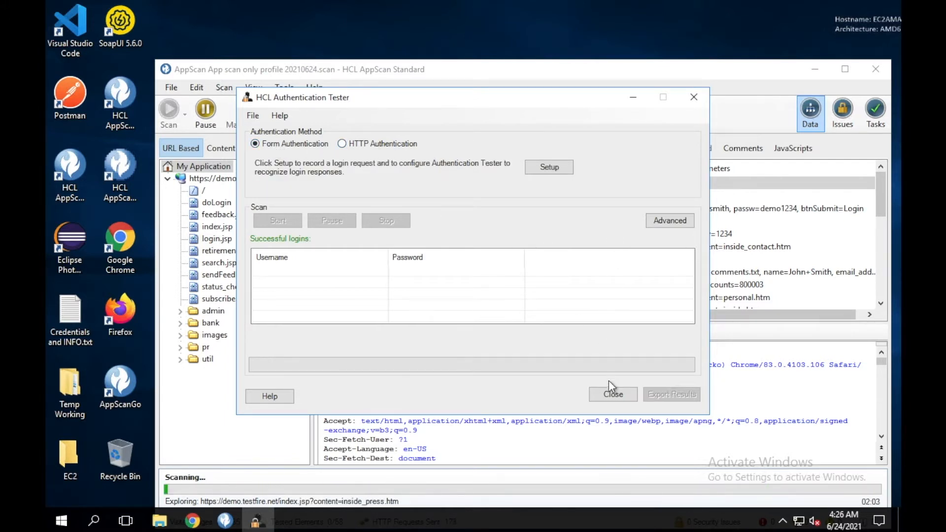
click(605, 394)
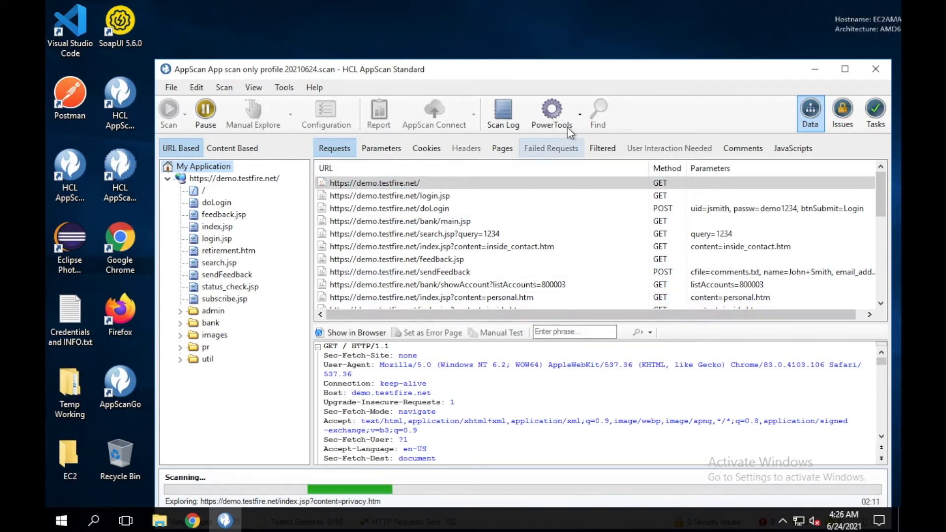
click(574, 117)
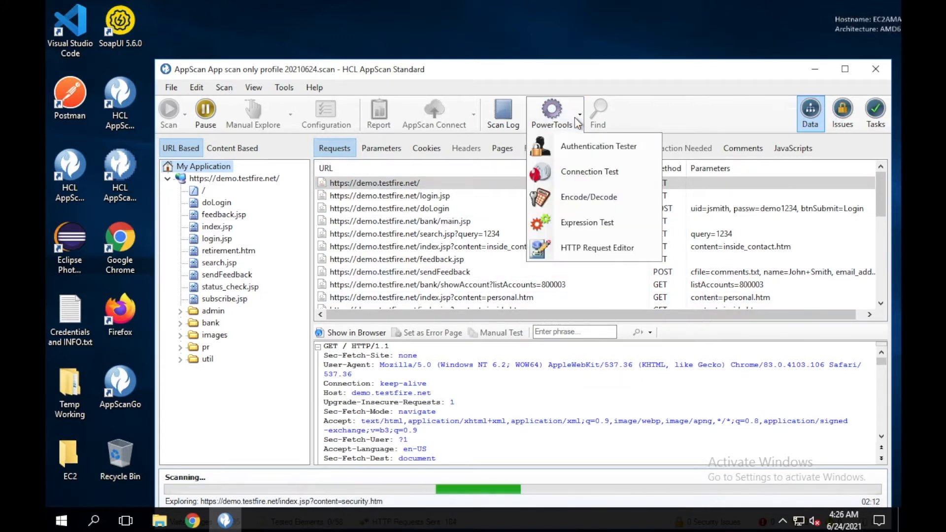
click(569, 174)
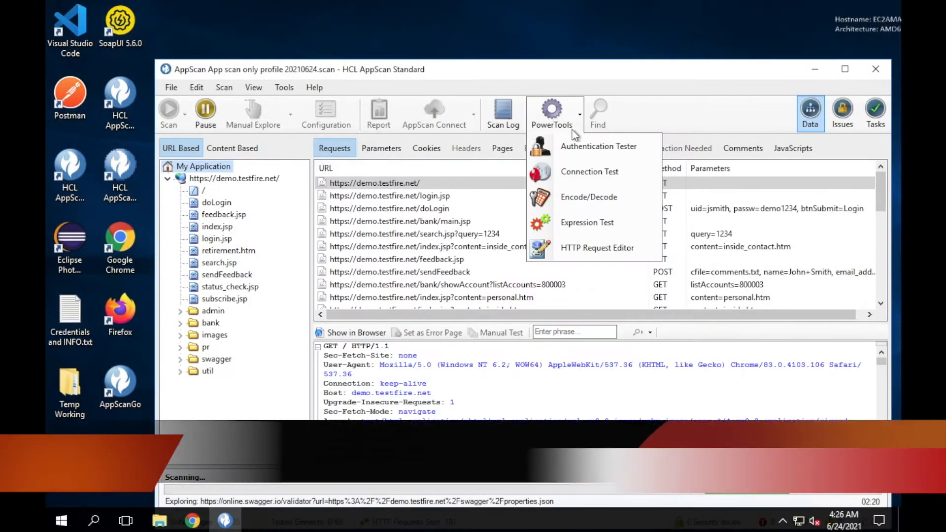
click(575, 196)
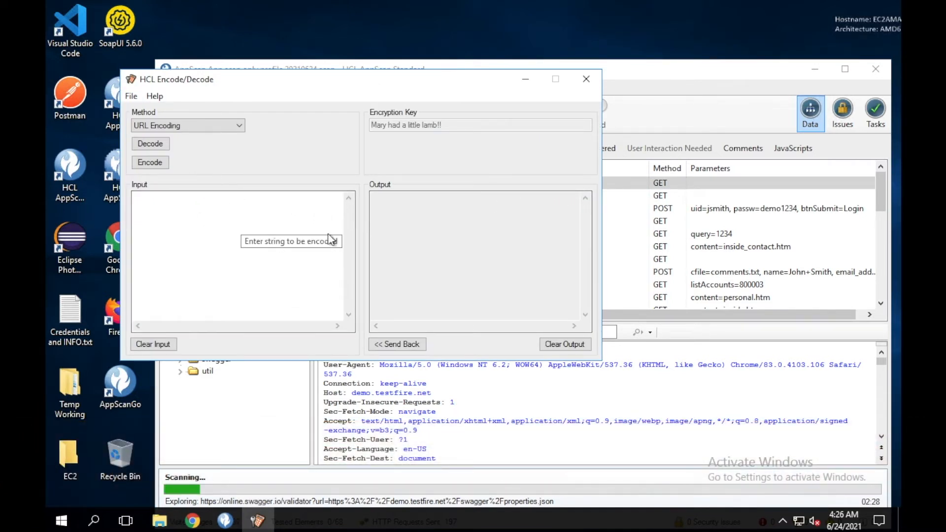
click(586, 79)
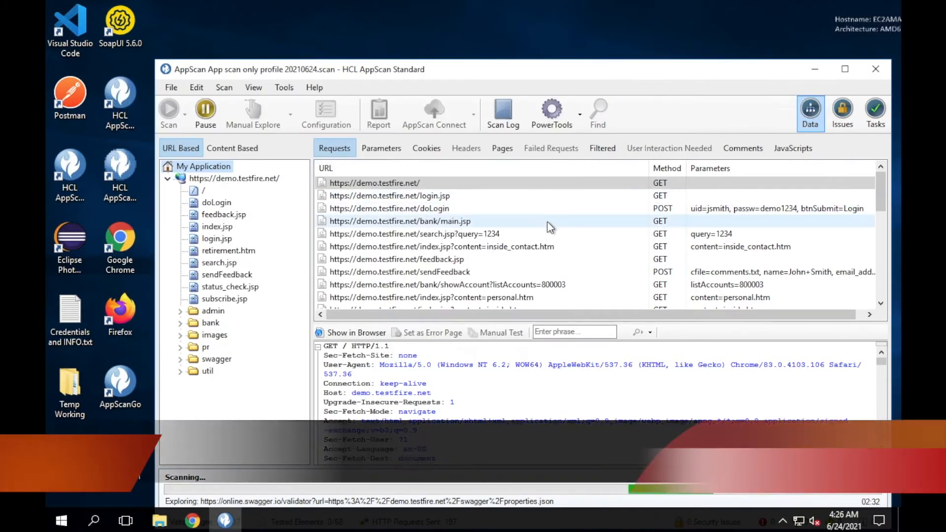
click(563, 118)
click(574, 224)
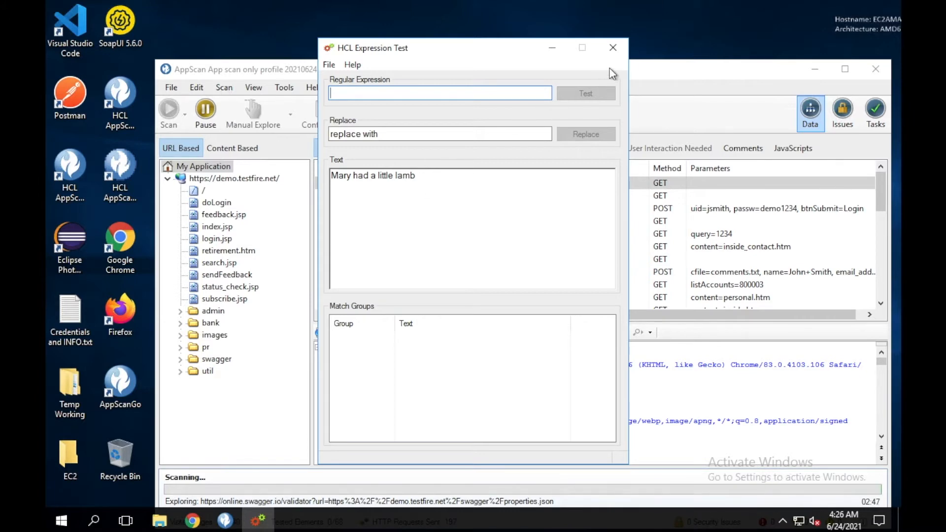
click(612, 47)
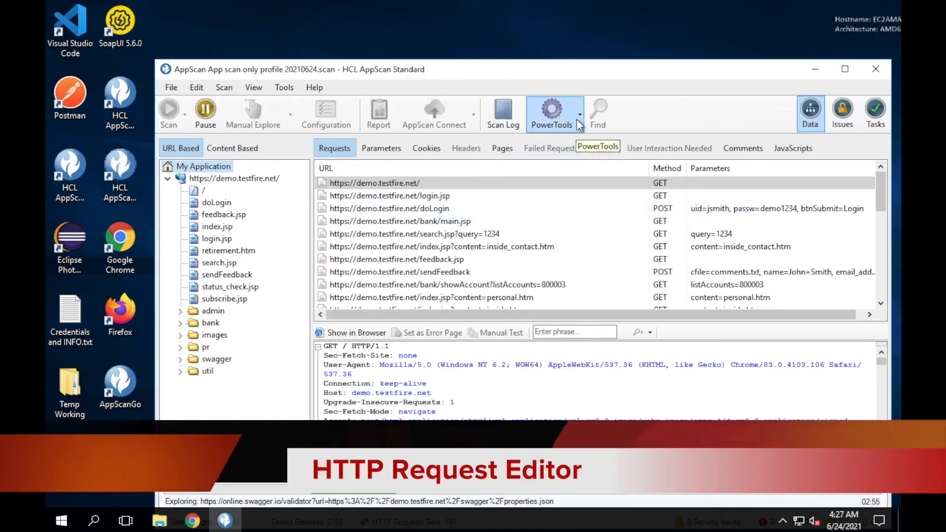
click(576, 119)
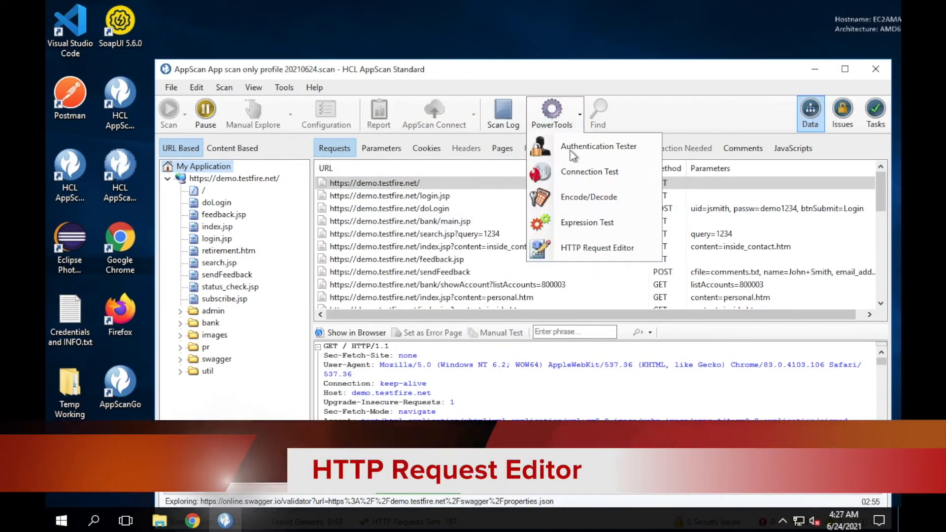
click(577, 250)
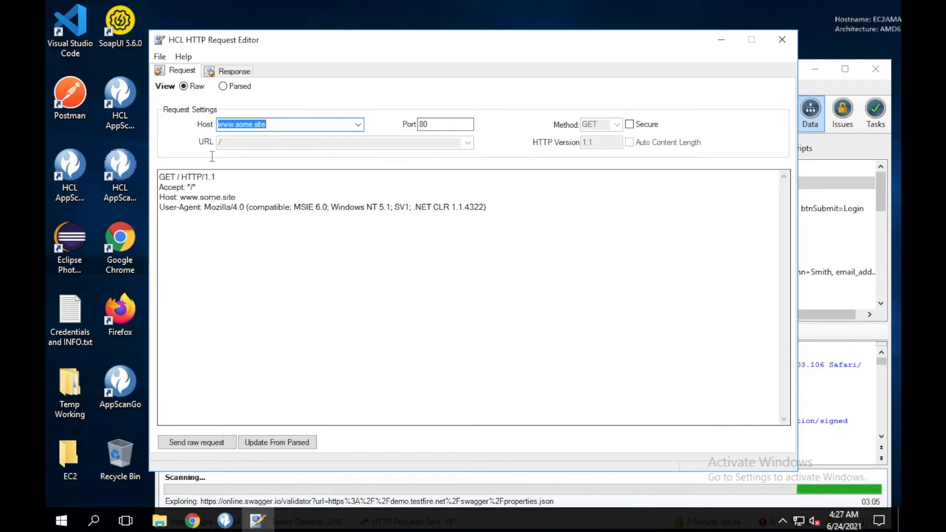
click(228, 73)
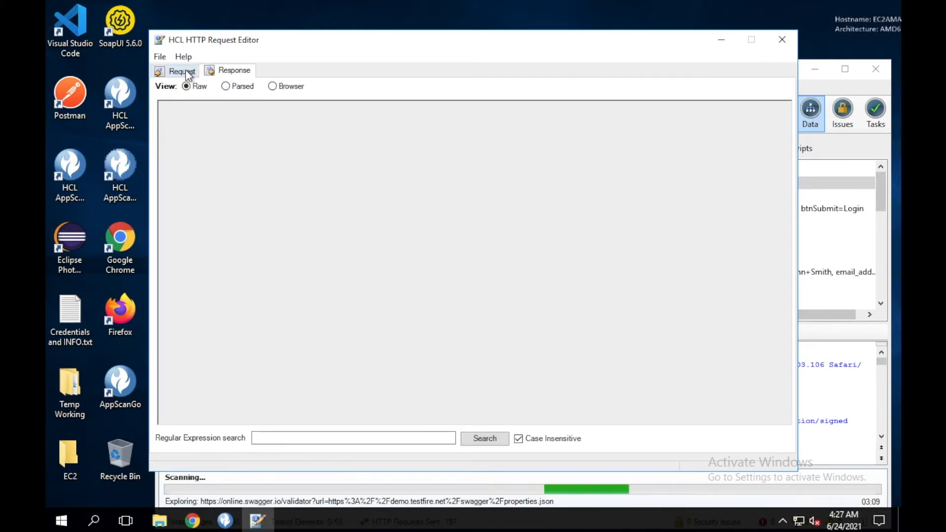
click(186, 74)
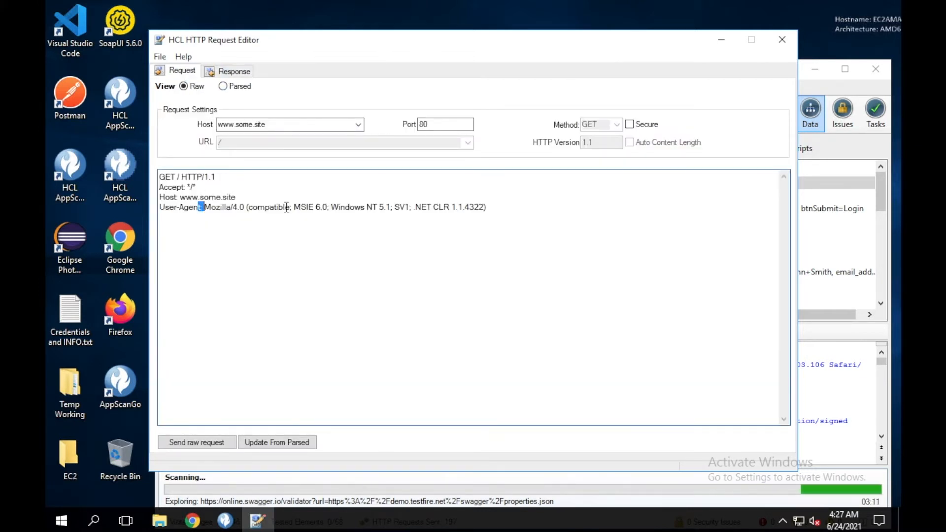
drag(199, 207, 270, 207)
click(345, 211)
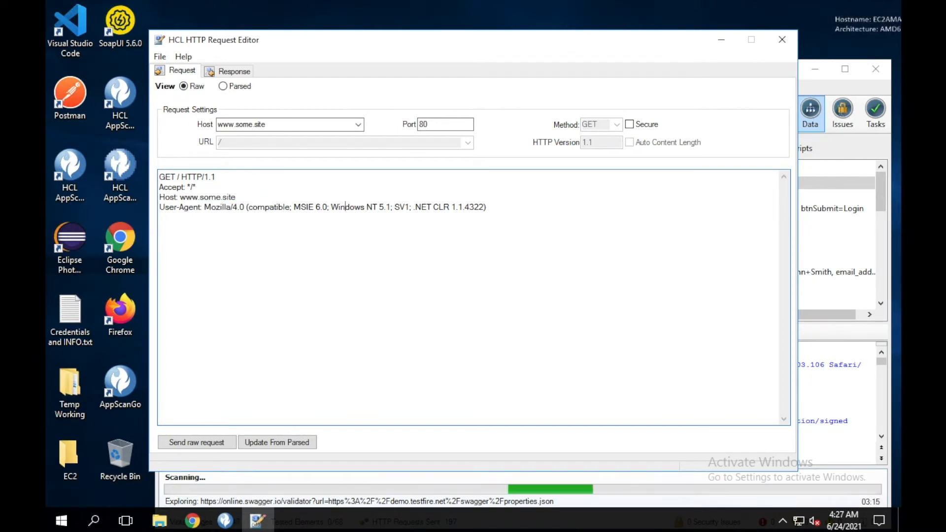
click(782, 40)
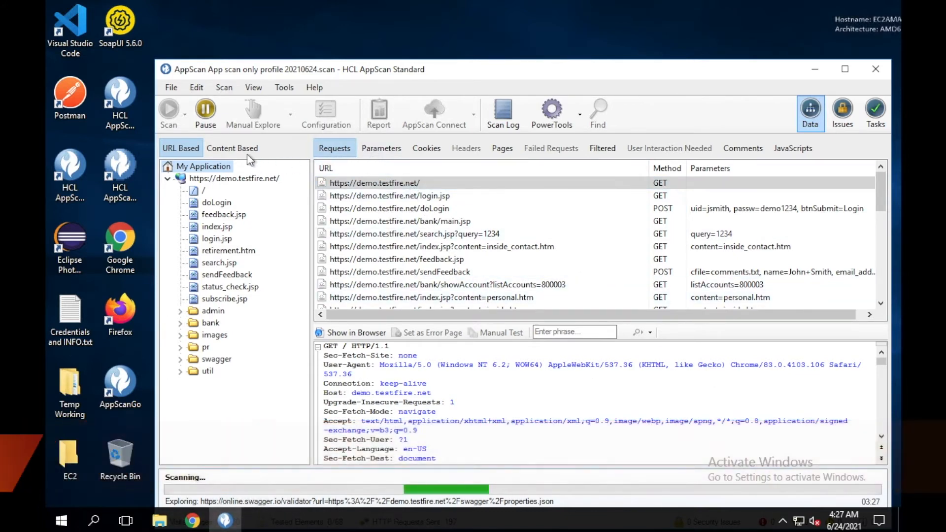
click(238, 148)
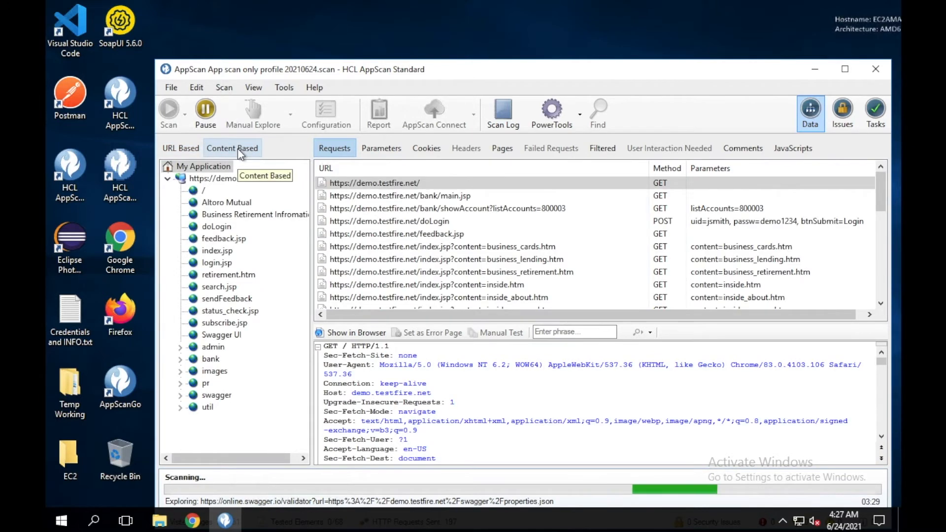
click(181, 150)
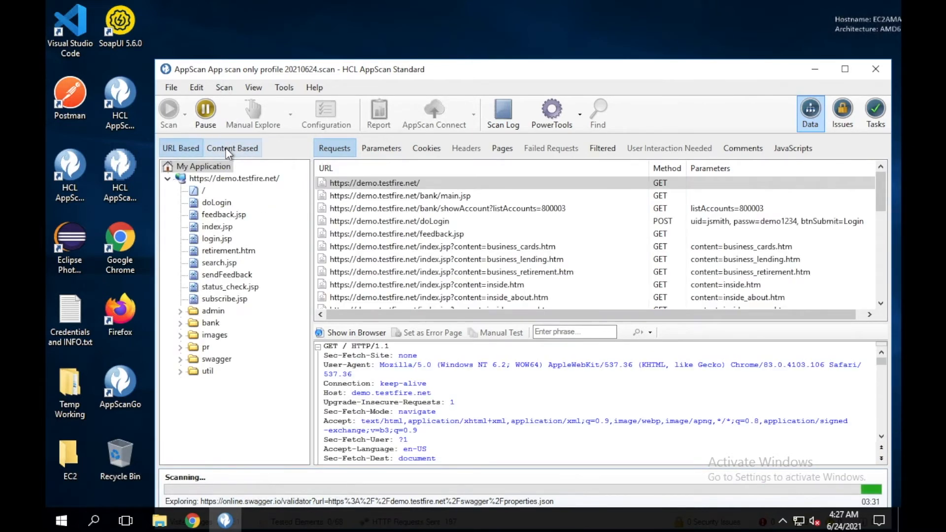
click(223, 148)
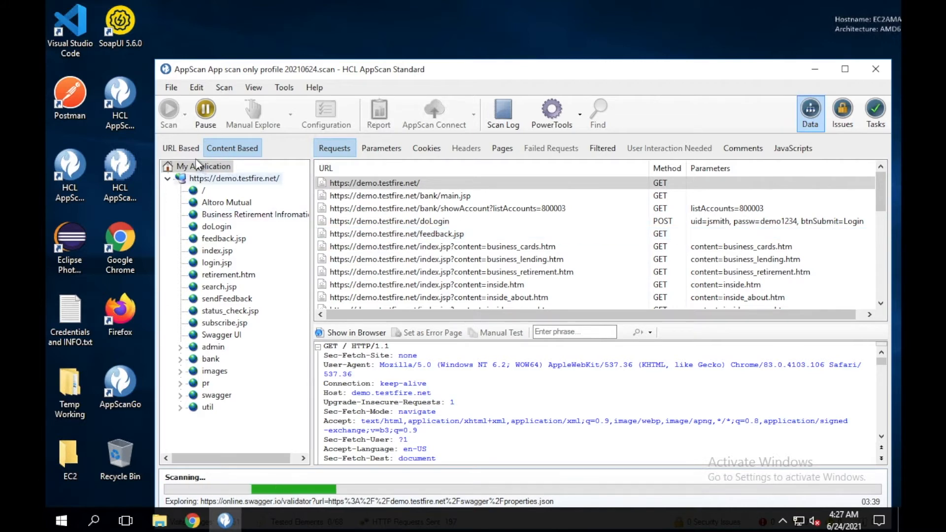
click(184, 149)
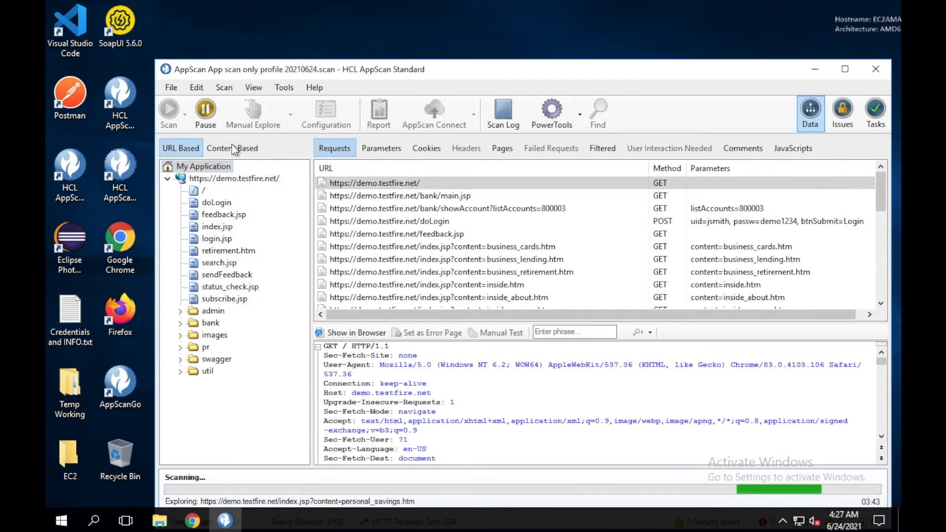
click(231, 146)
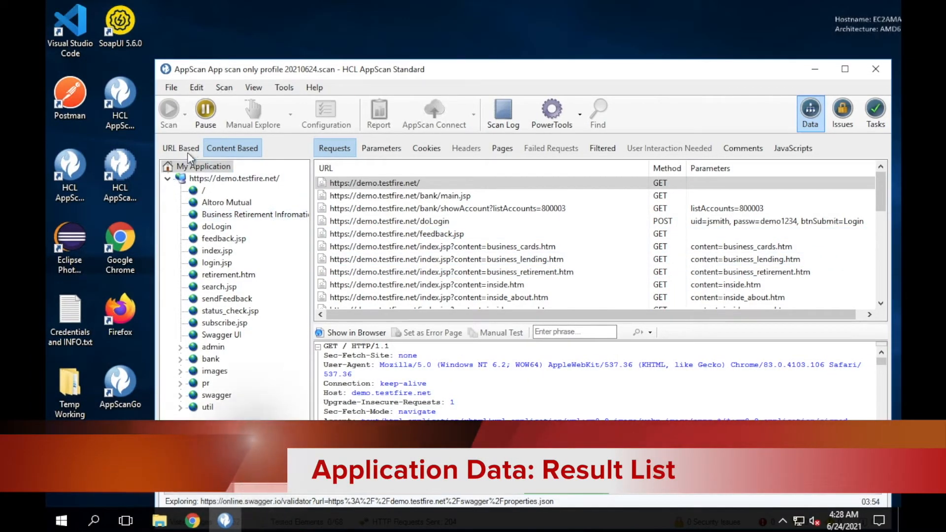
click(181, 148)
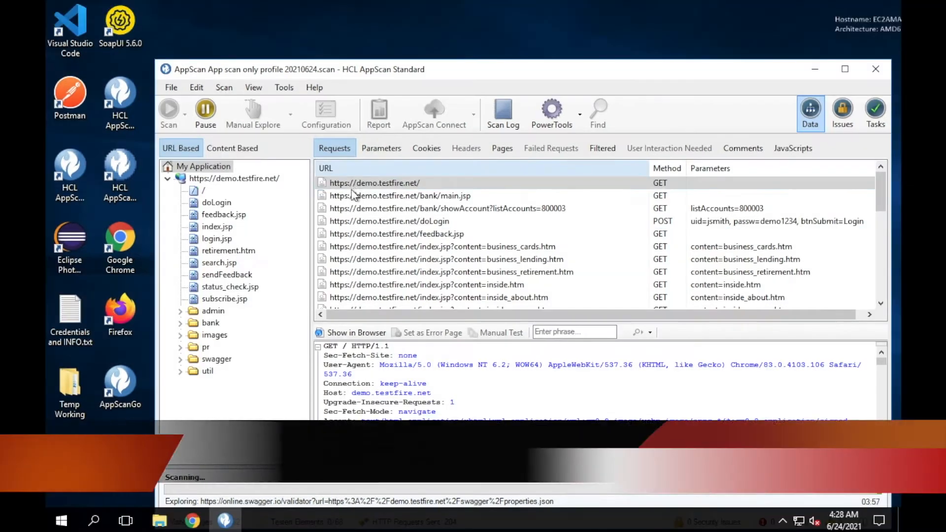
Review the crawl's parameters, cookies, visited pages with request/response, failed, filtered and user-interaction requests
click(380, 152)
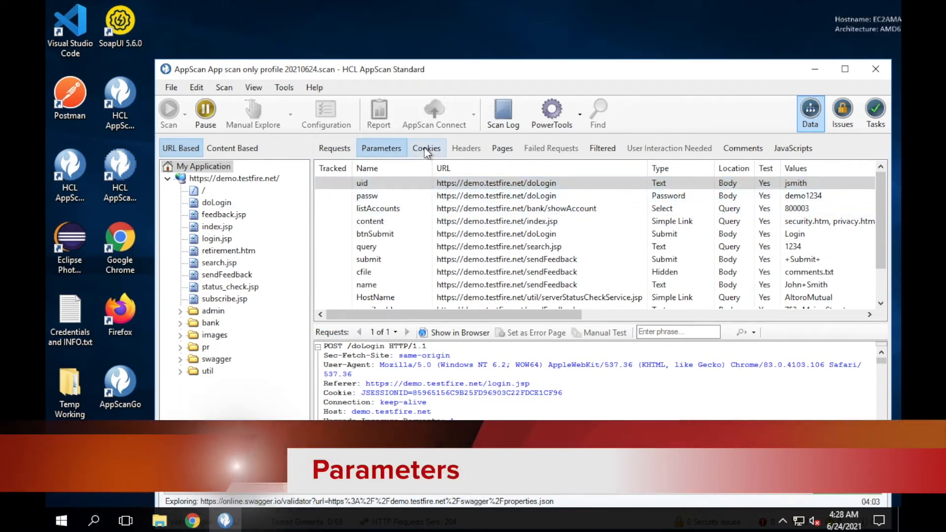
click(426, 148)
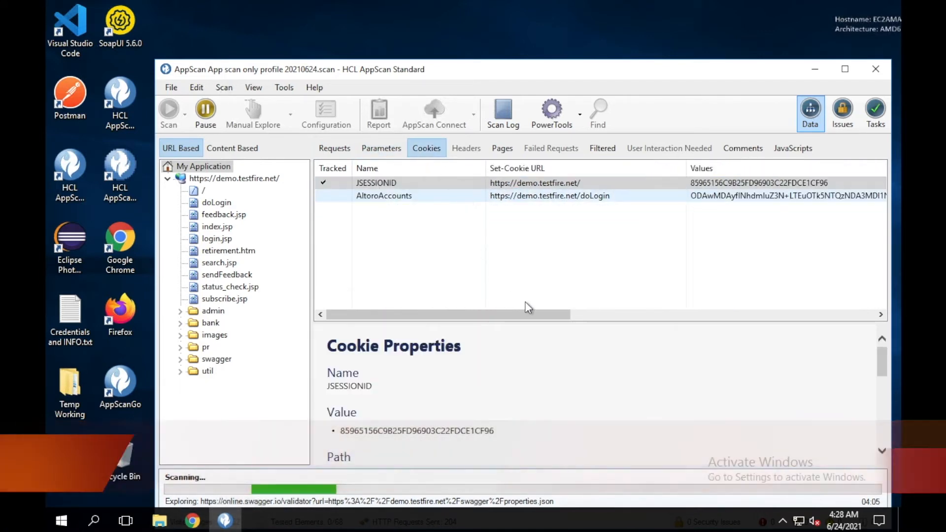
scroll(595, 370, down, 3)
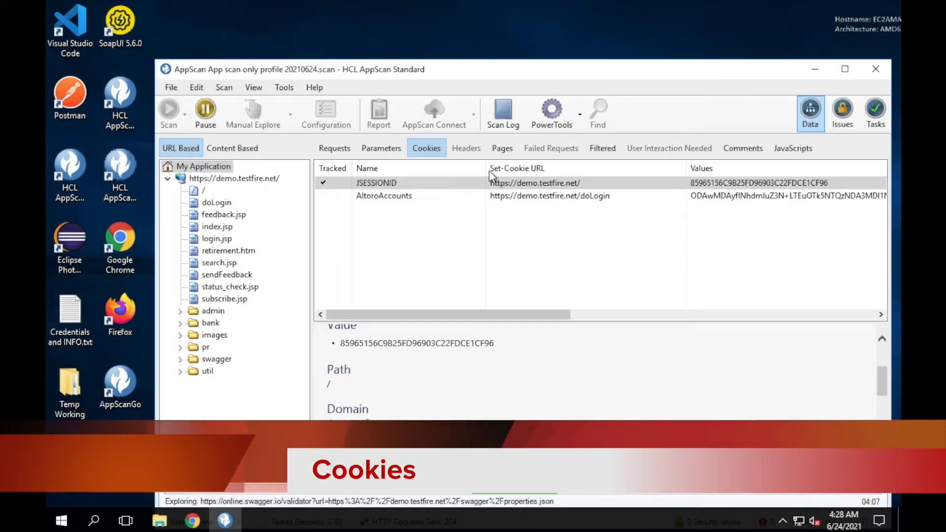
click(495, 150)
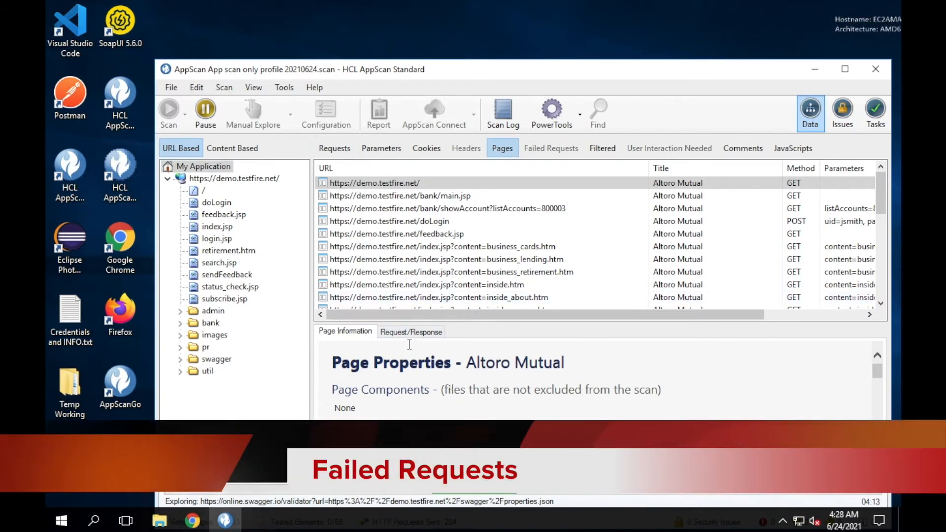
click(408, 333)
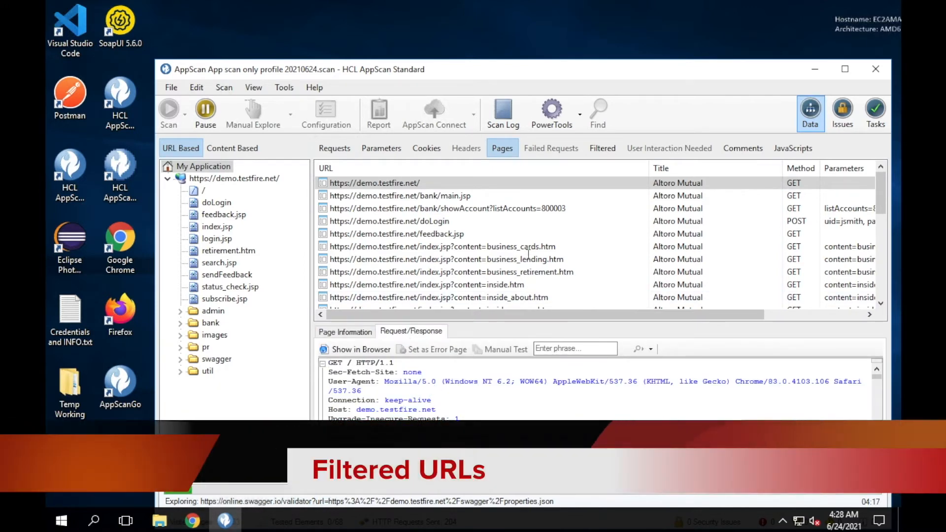
click(561, 146)
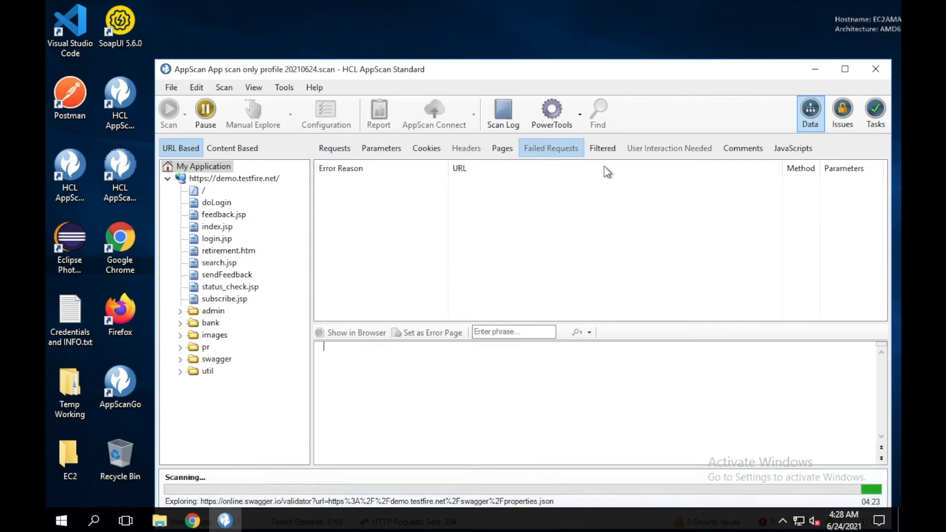
click(604, 149)
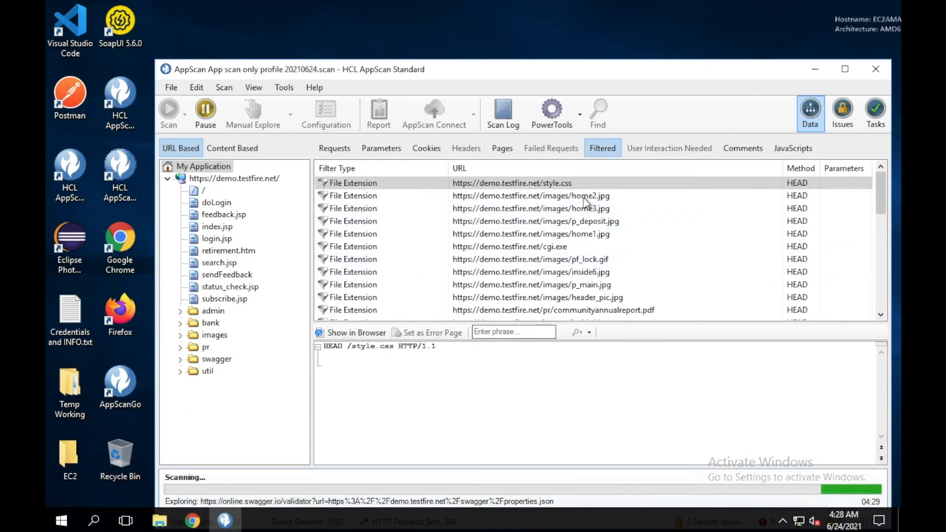
click(641, 147)
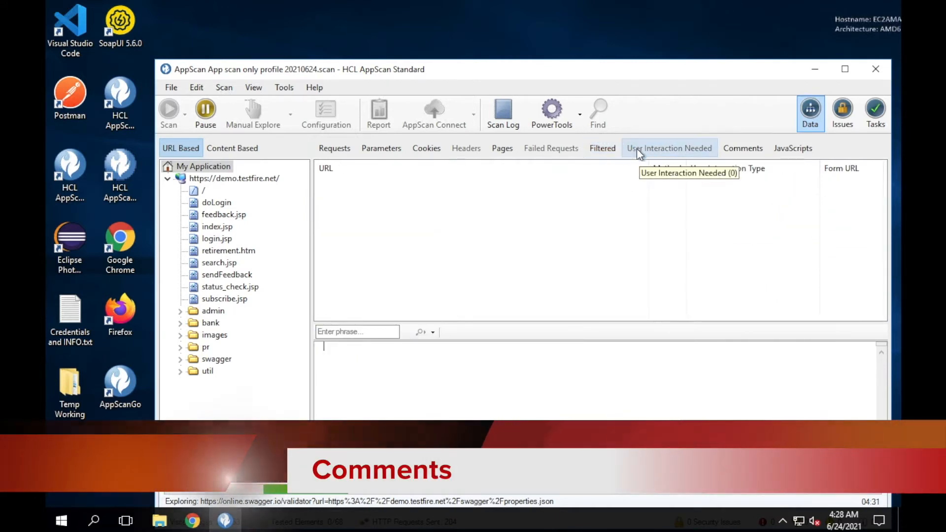
Read the DOCTYPE and MenuHyperLink3 page comments, view the collected JavaScript, and pause the scan
click(758, 148)
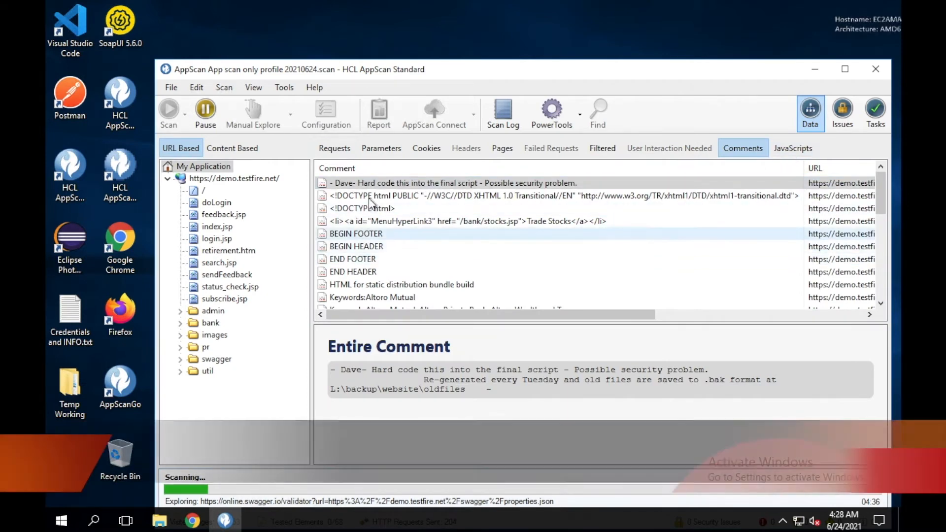
click(371, 197)
click(370, 221)
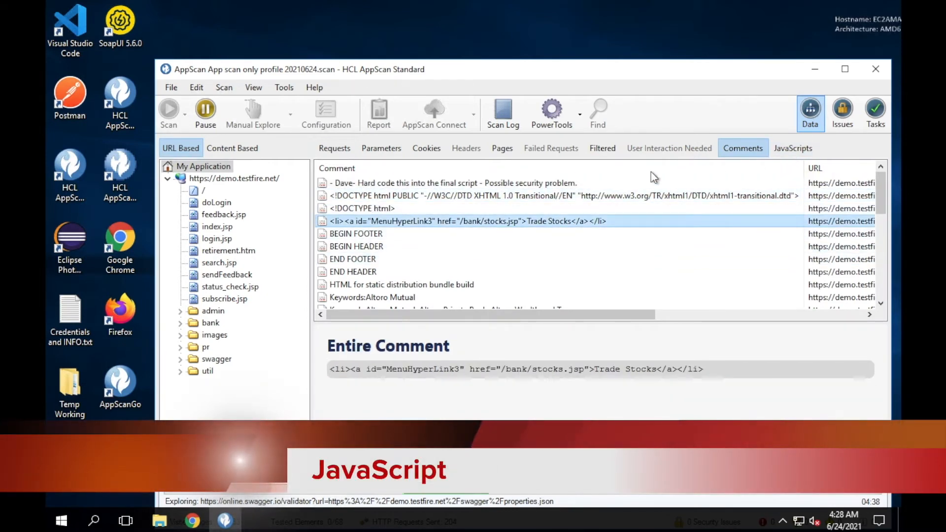
click(792, 147)
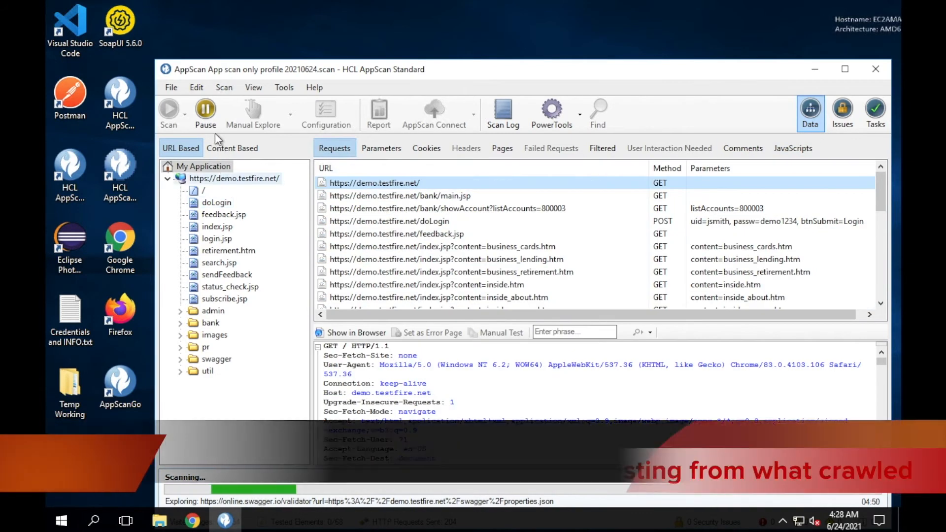
click(206, 110)
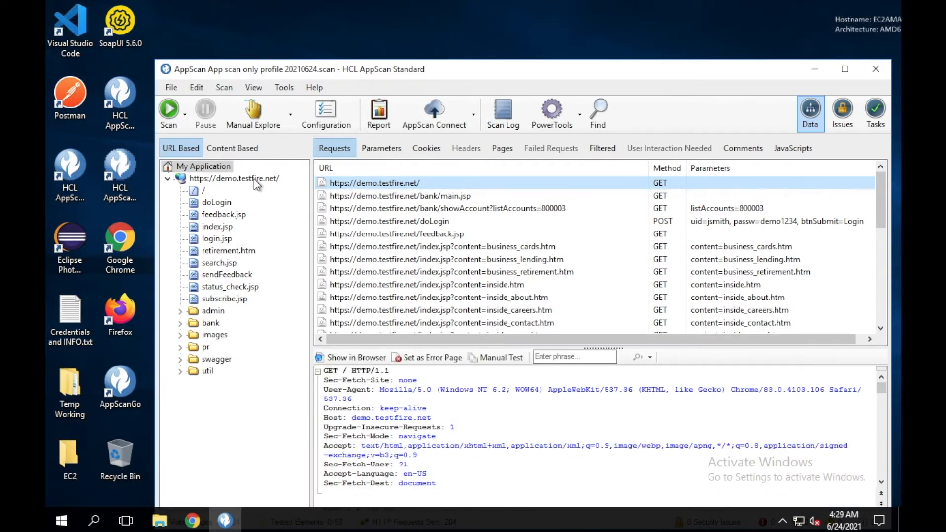
Resume the paused demo.testfire.net scan in Test Only mode
click(185, 118)
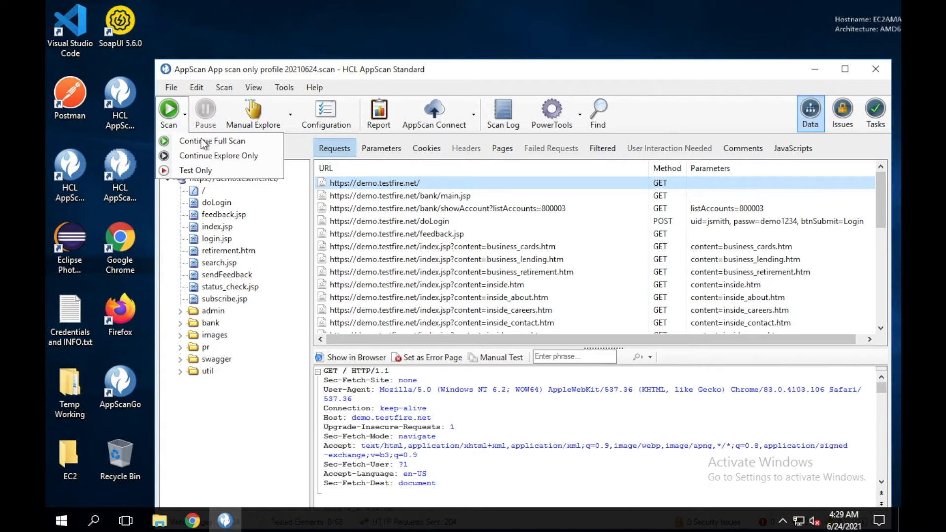
click(200, 170)
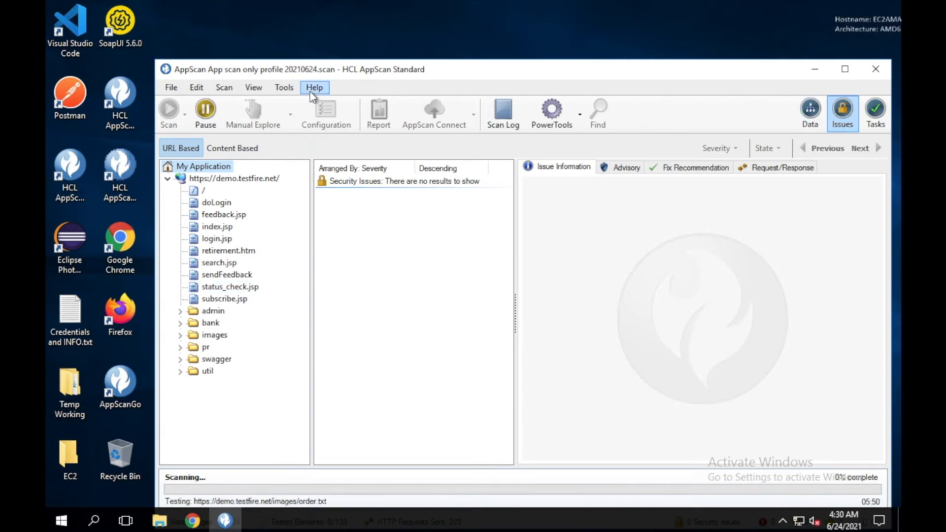
Browse issues for demo.testfire.net and My Application, then show the Cross-Site Request Forgery advisory
click(313, 88)
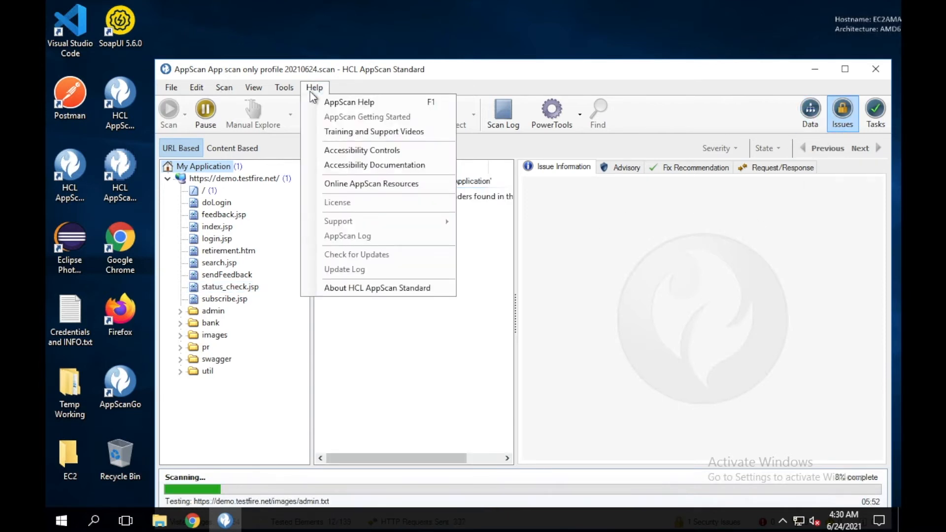
click(446, 87)
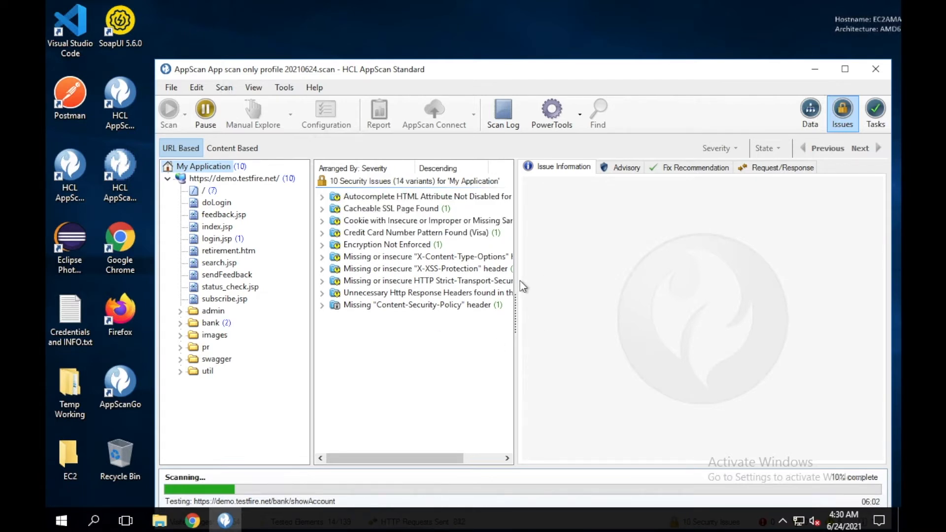
click(226, 180)
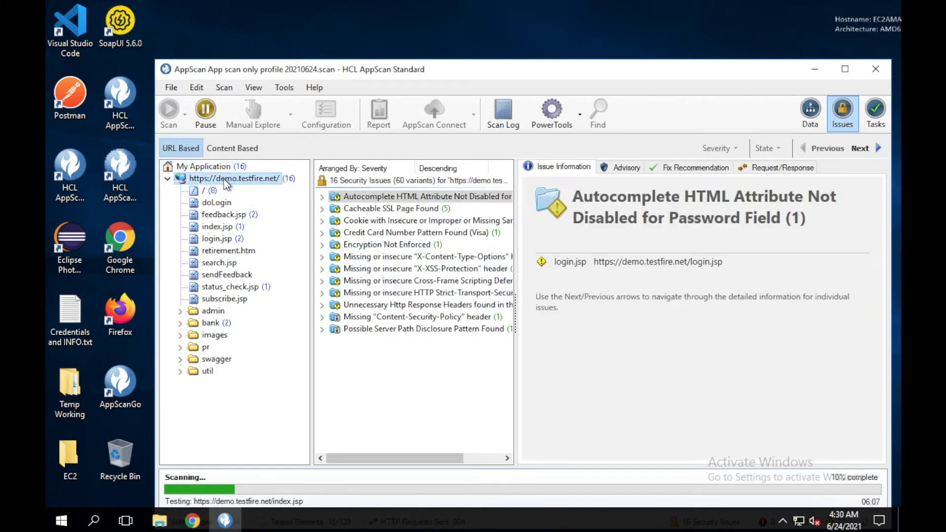
click(199, 167)
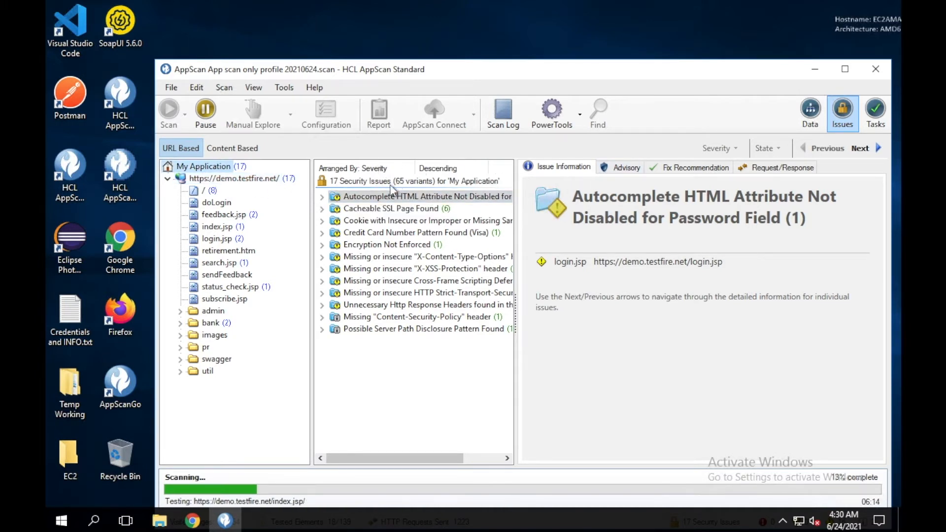
click(220, 179)
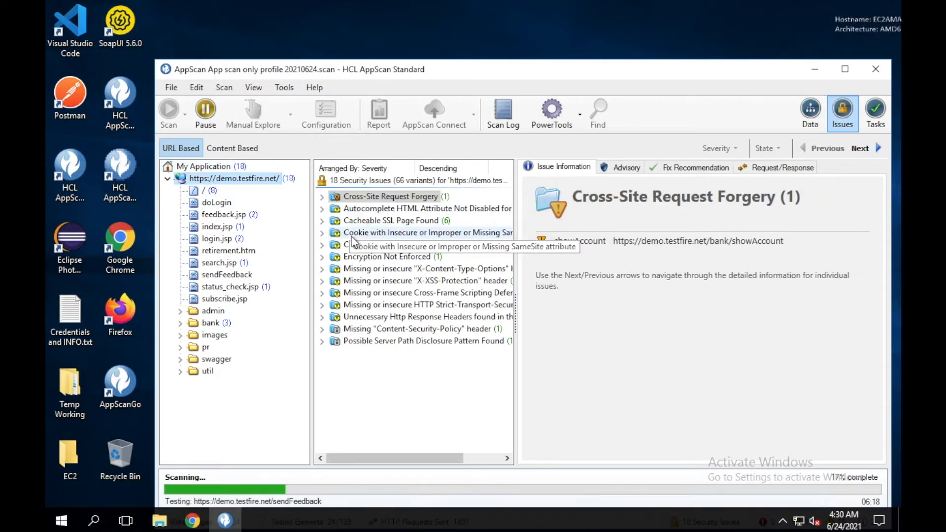
click(622, 169)
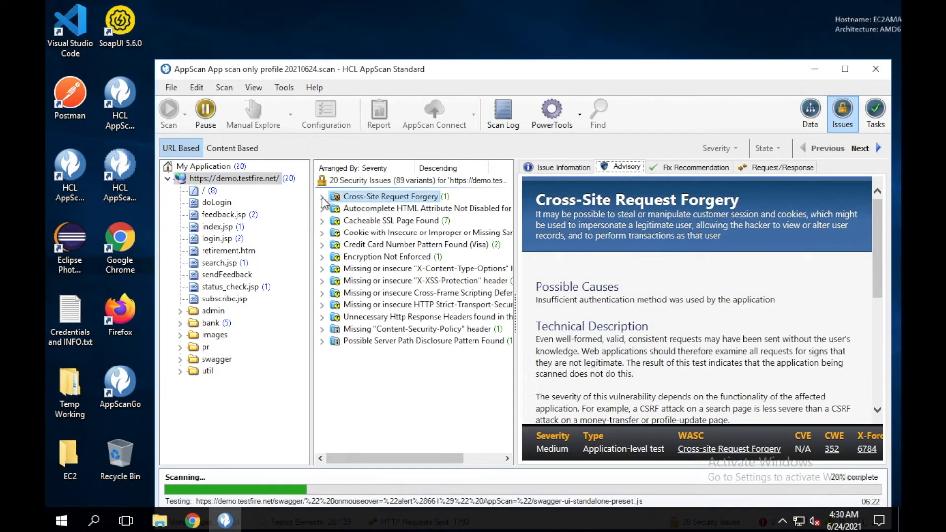
Expand the Cross-Site Request Forgery and Cross-Site Scripting findings and select the sendFeedback issue
click(321, 197)
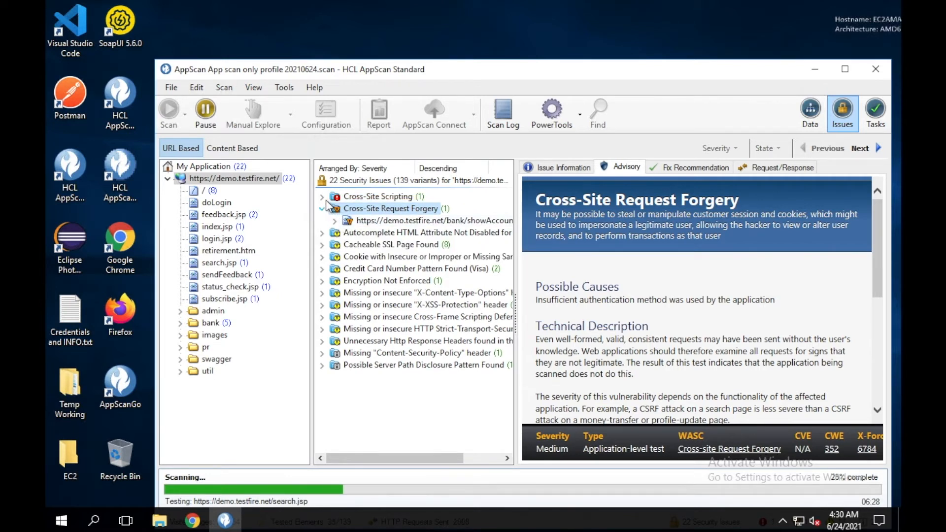
click(322, 197)
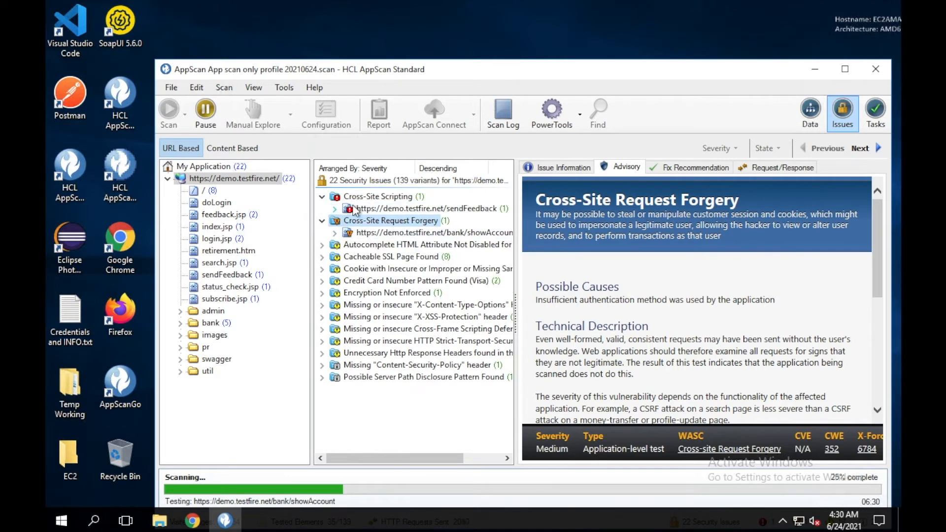
click(355, 210)
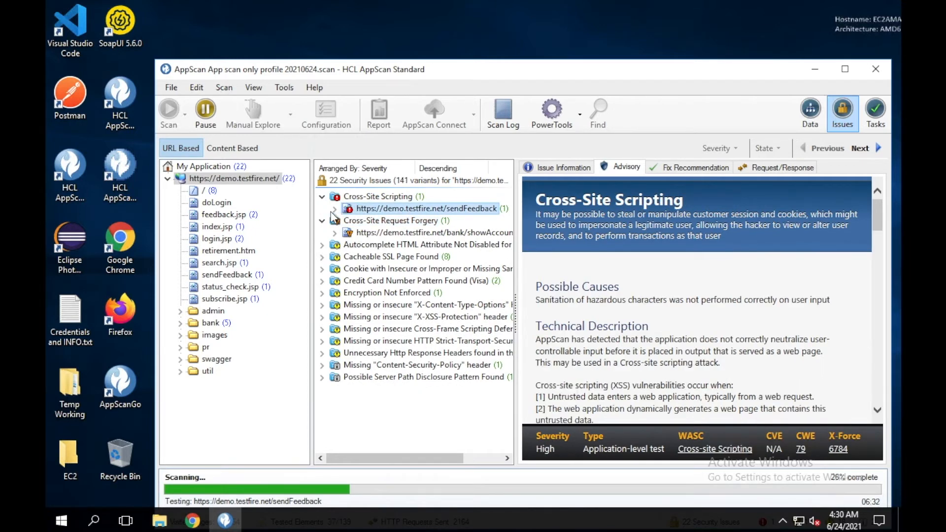
View the sendFeedback issue information, then scroll its Cross-Site Scripting advisory down to the references
click(552, 167)
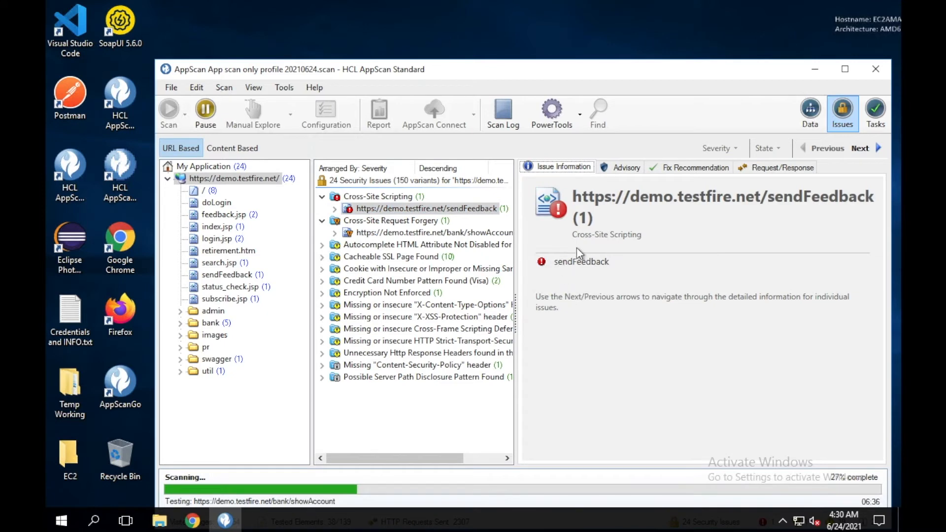
click(620, 169)
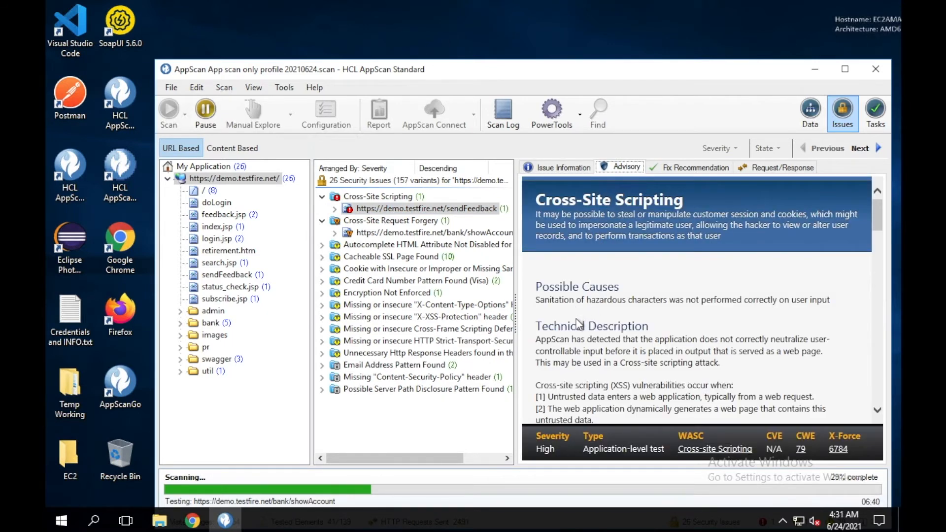
scroll(577, 318, down, 3)
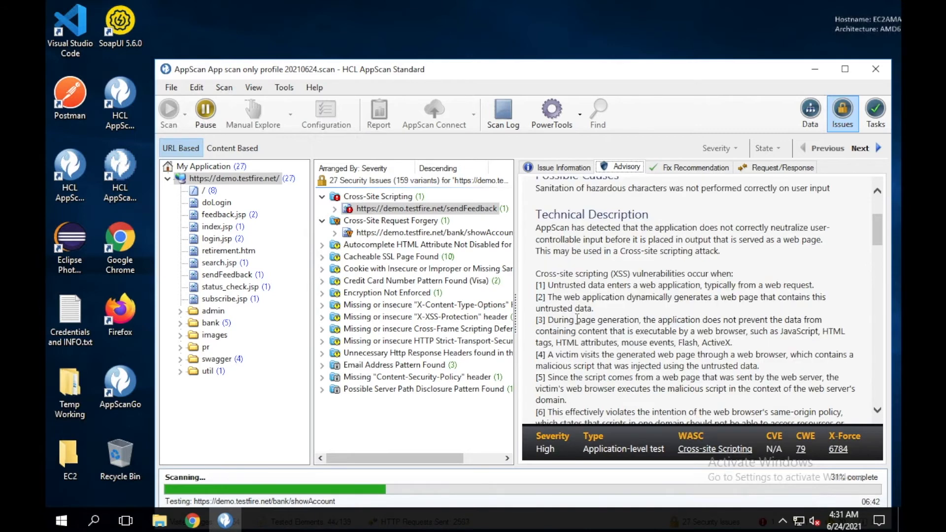
scroll(577, 318, down, 6)
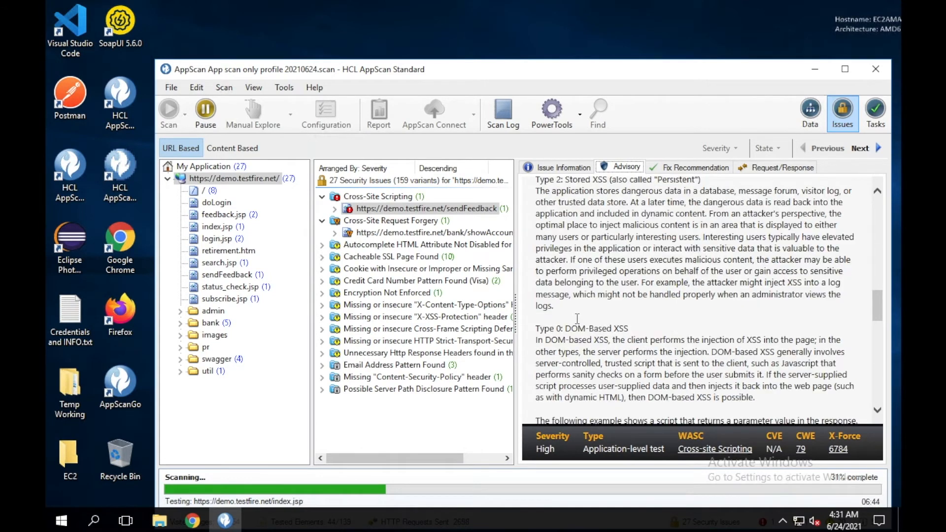
scroll(577, 318, down, 5)
scroll(576, 319, down, 7)
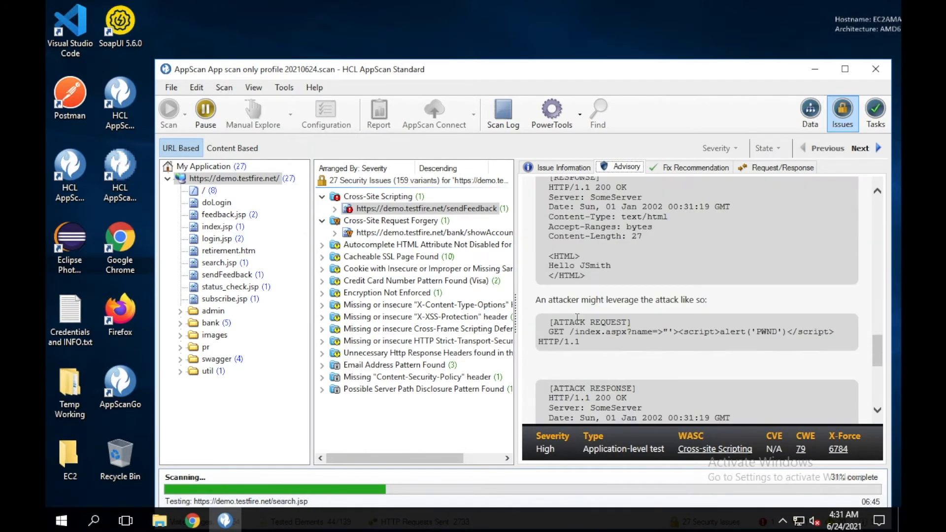
scroll(577, 318, down, 3)
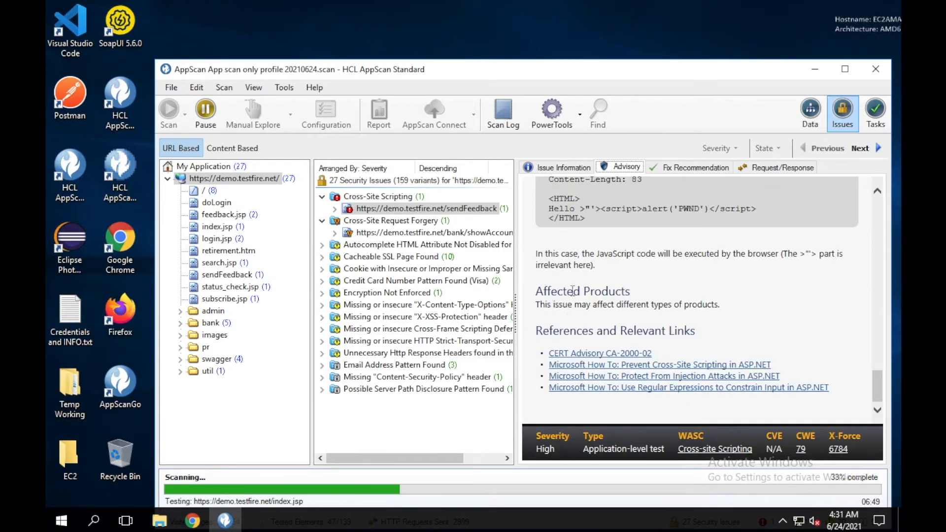
Read the Cross-Site Scripting fix recommendation in full, then display the sendFeedback issue's request/response
click(693, 167)
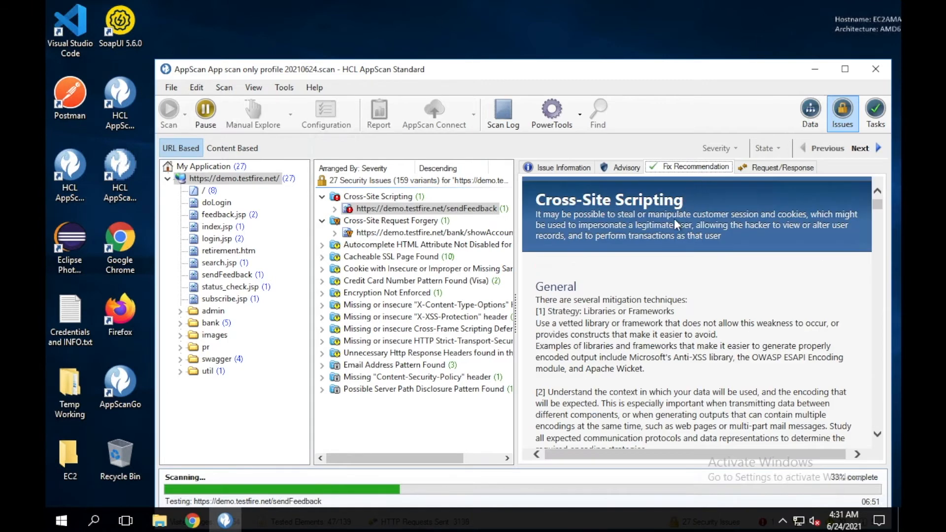
scroll(631, 309, down, 8)
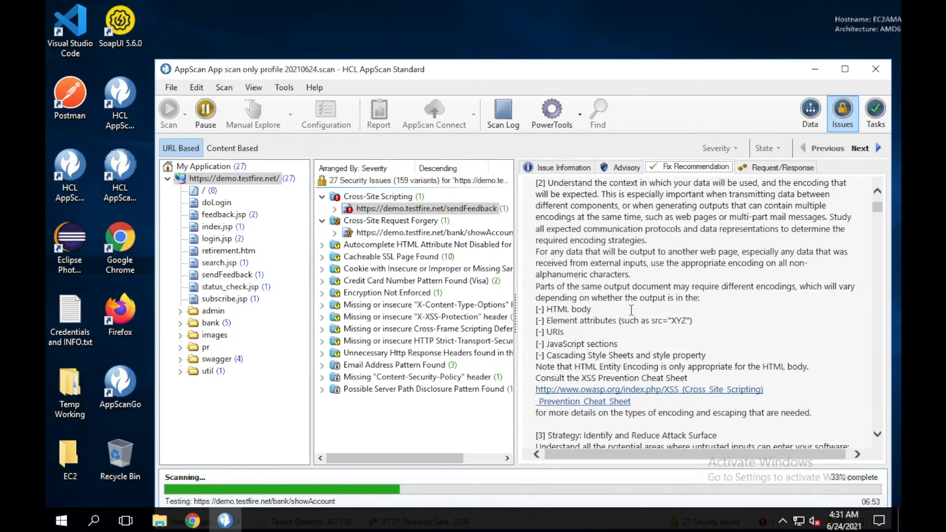
scroll(631, 310, down, 5)
scroll(633, 316, down, 10)
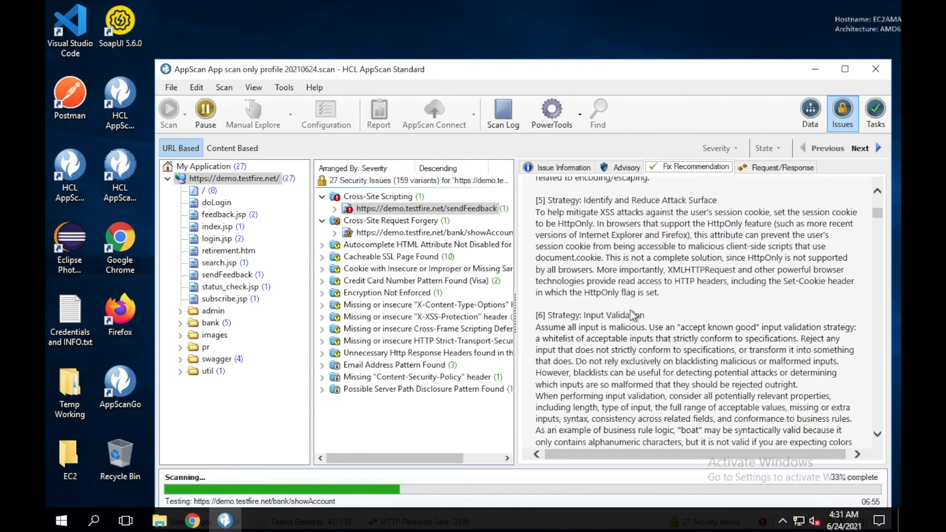
scroll(632, 315, down, 6)
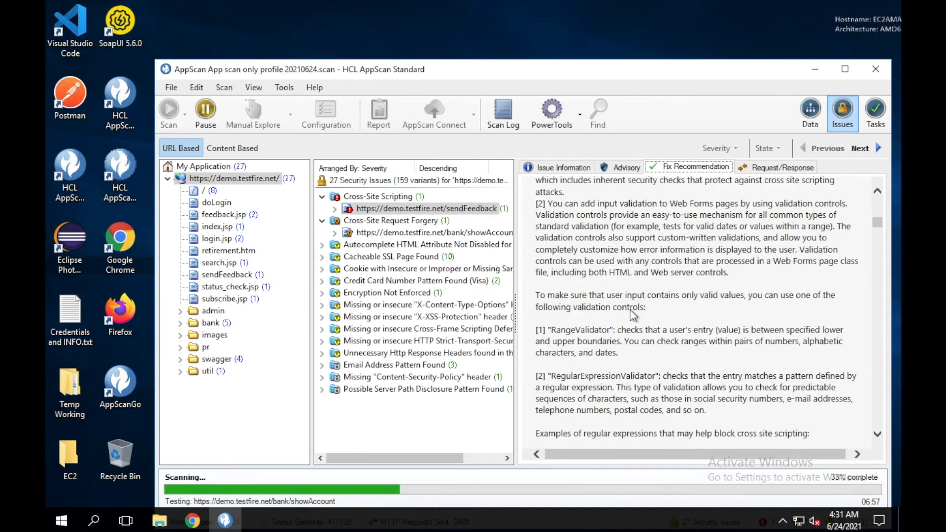
scroll(632, 315, down, 10)
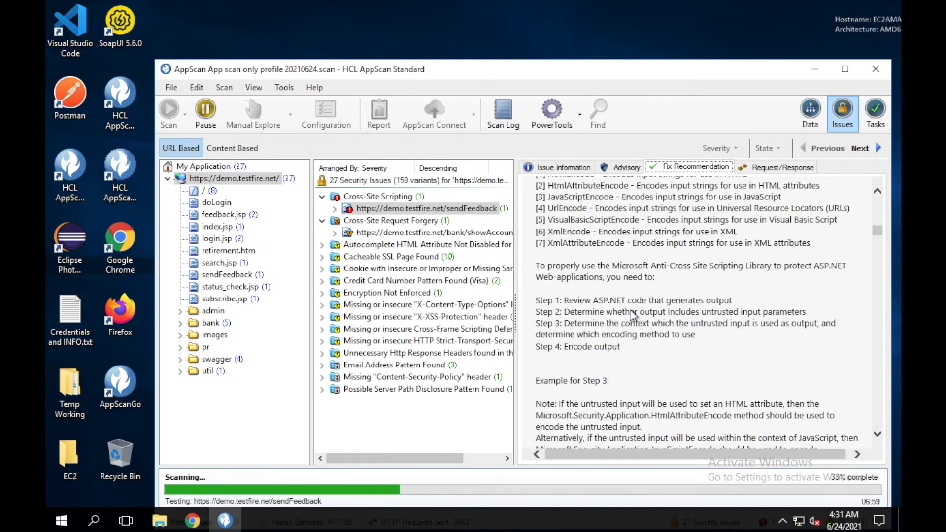
scroll(632, 314, down, 15)
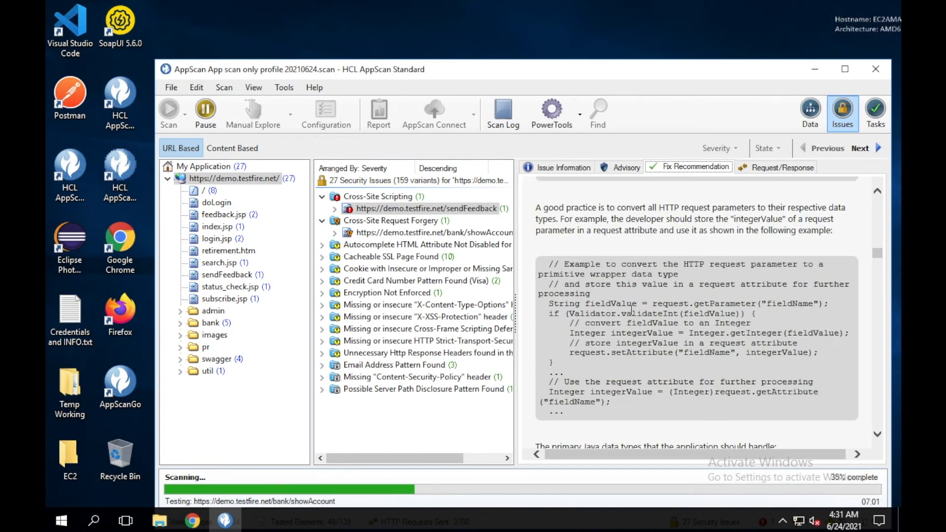
scroll(631, 309, down, 15)
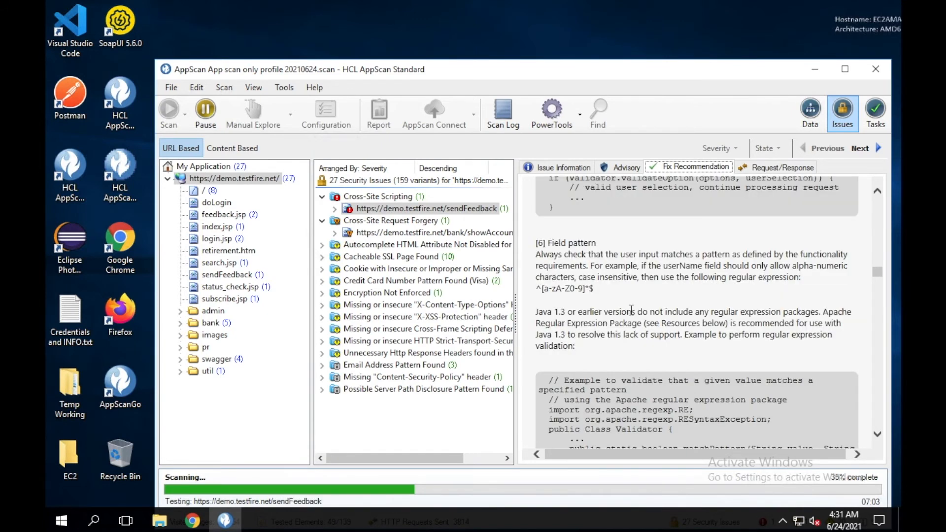
scroll(631, 310, down, 15)
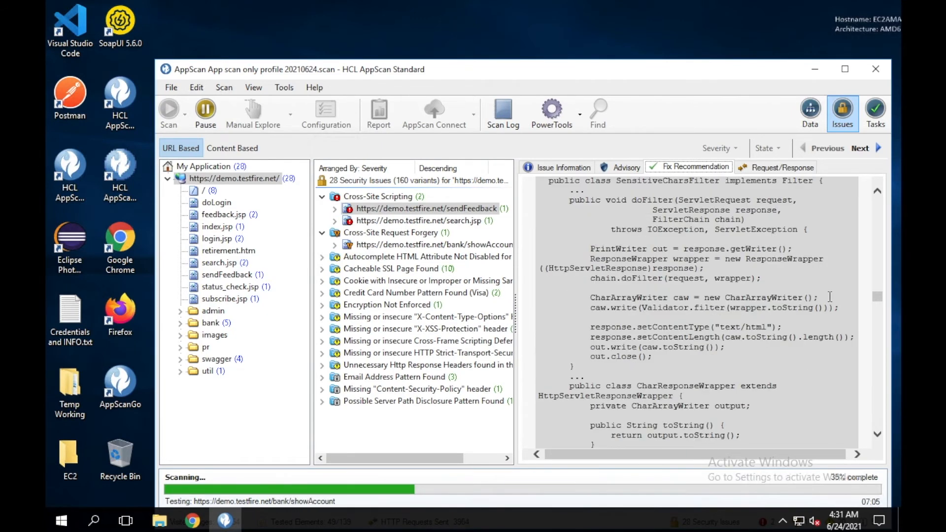
drag(879, 296, 878, 436)
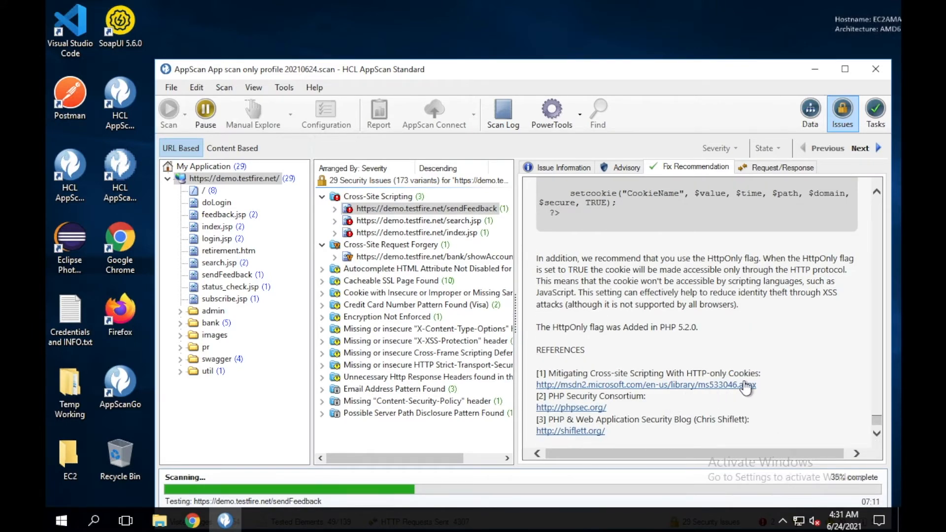
click(767, 170)
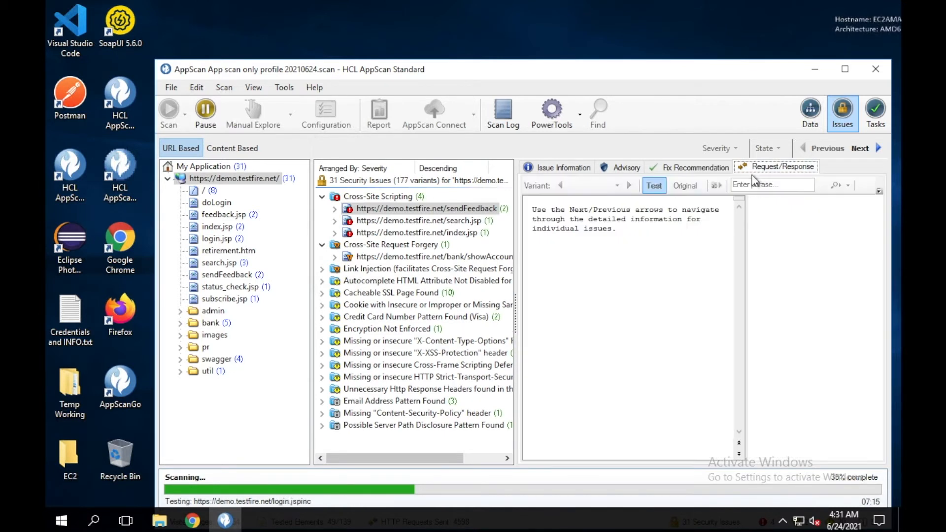
Open the Create Report dialog with a Security report, Default template, Informational severity
click(544, 220)
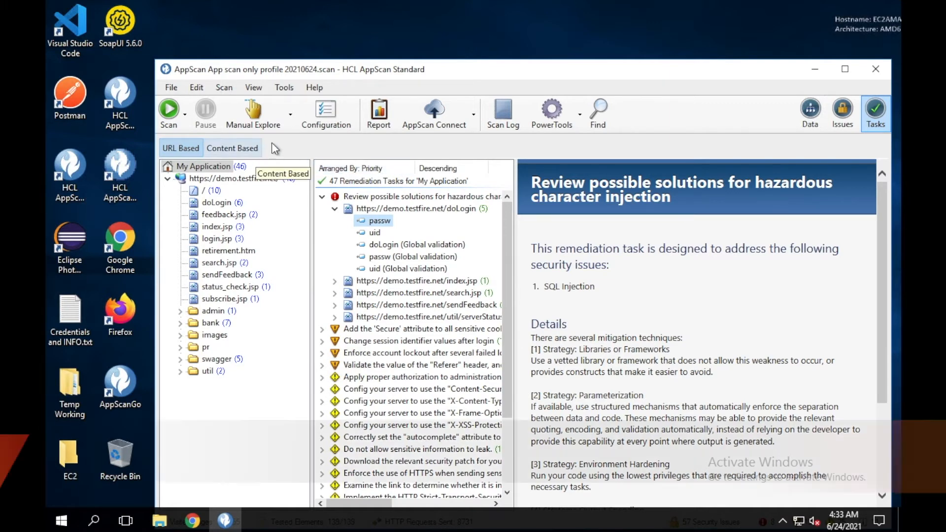
click(380, 123)
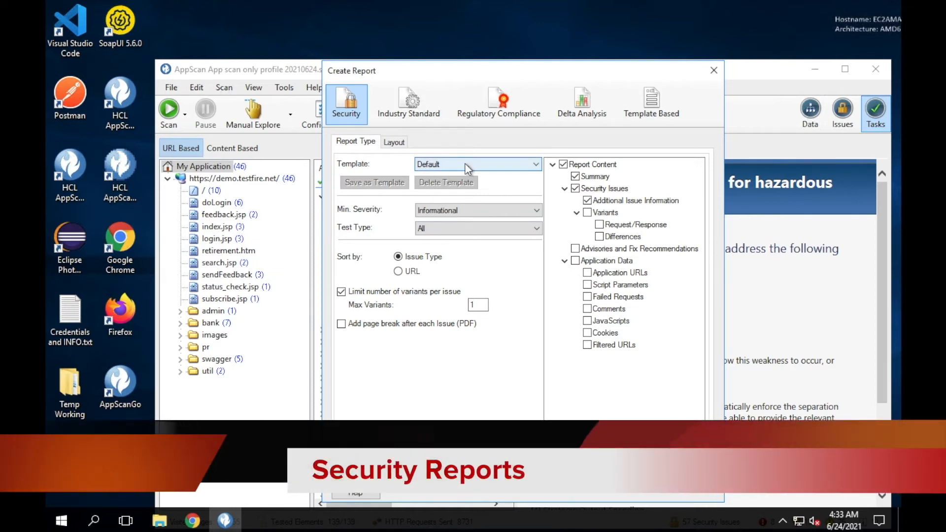
Leave minimum severity at Informational and test type at All, then view the Layout settings
click(444, 211)
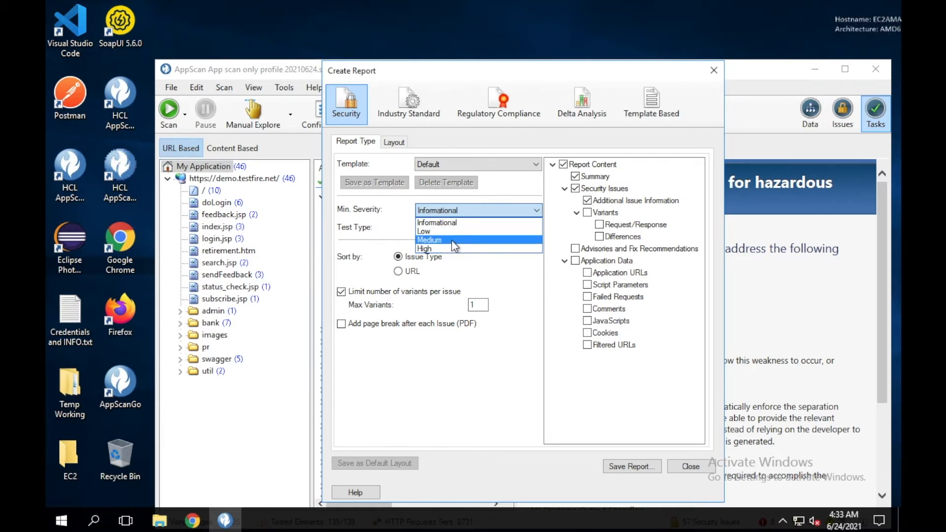
click(388, 205)
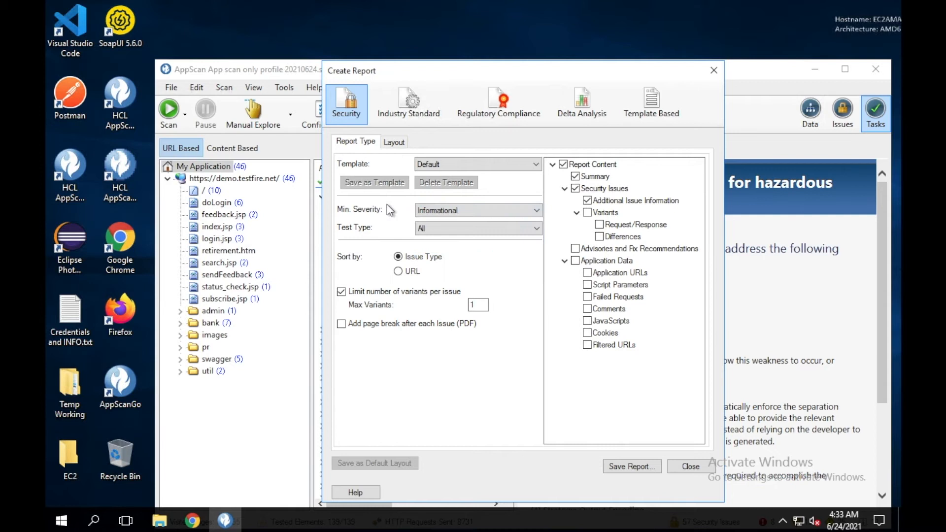
click(465, 229)
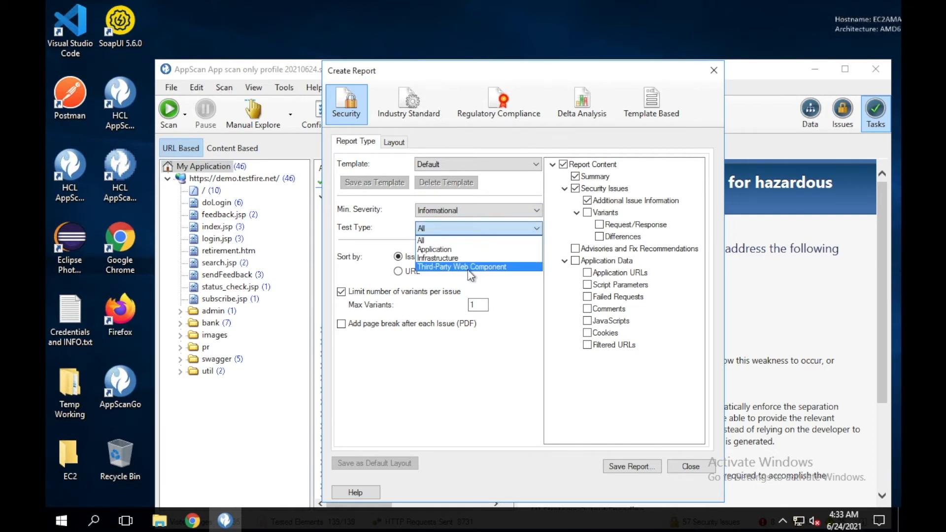
click(371, 229)
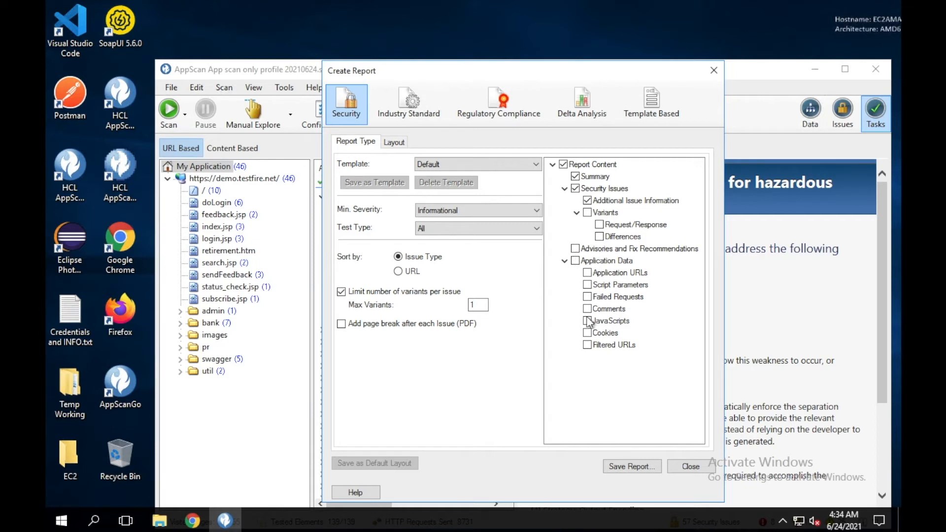
click(394, 142)
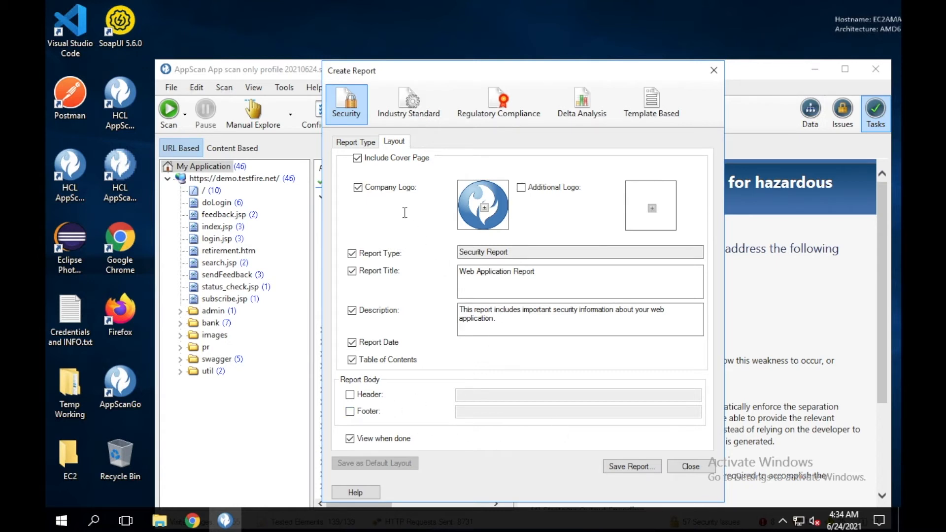
Switch the report to Industry Standard and list its templates, including OWASP Top 10 2017
click(402, 103)
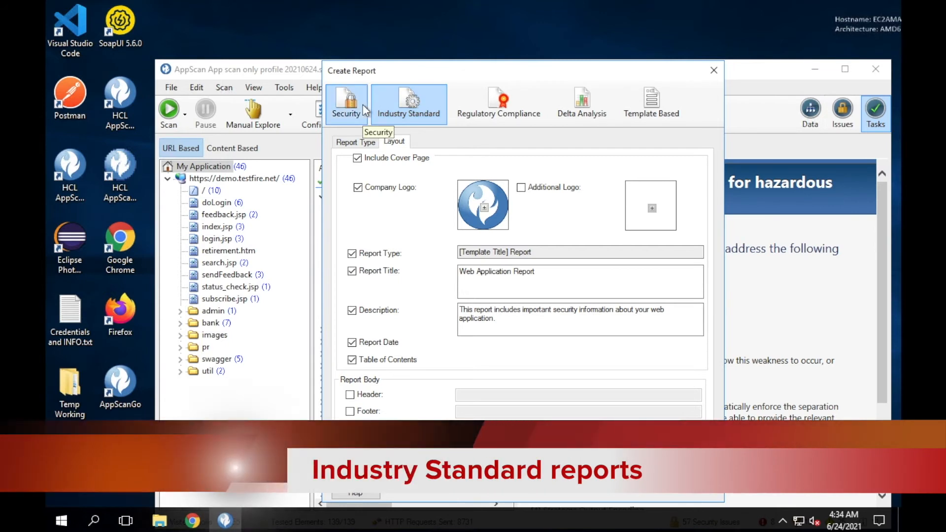
click(348, 143)
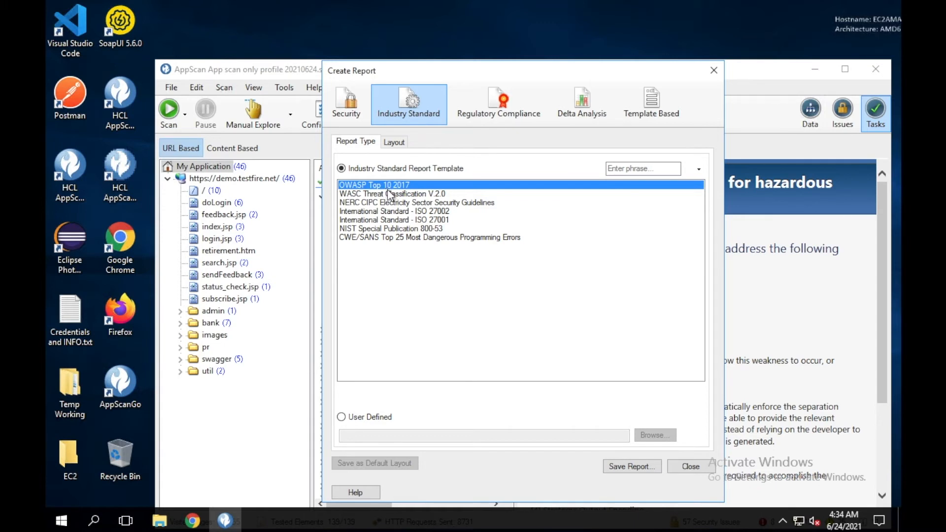
Try WASC, NERC CIPC, ISO 27002, ISO 27001 and NIST 800-53 templates, settling on CWE/SANS Top 25
click(388, 196)
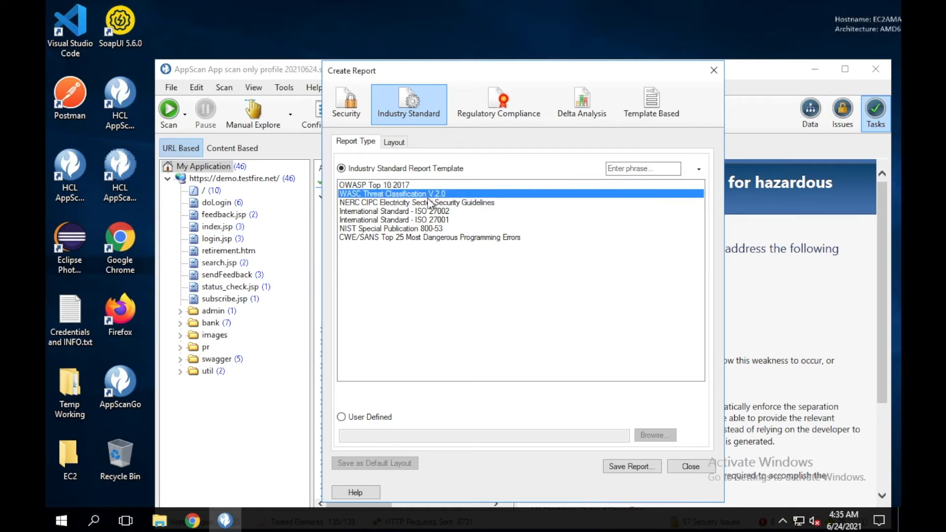
click(403, 203)
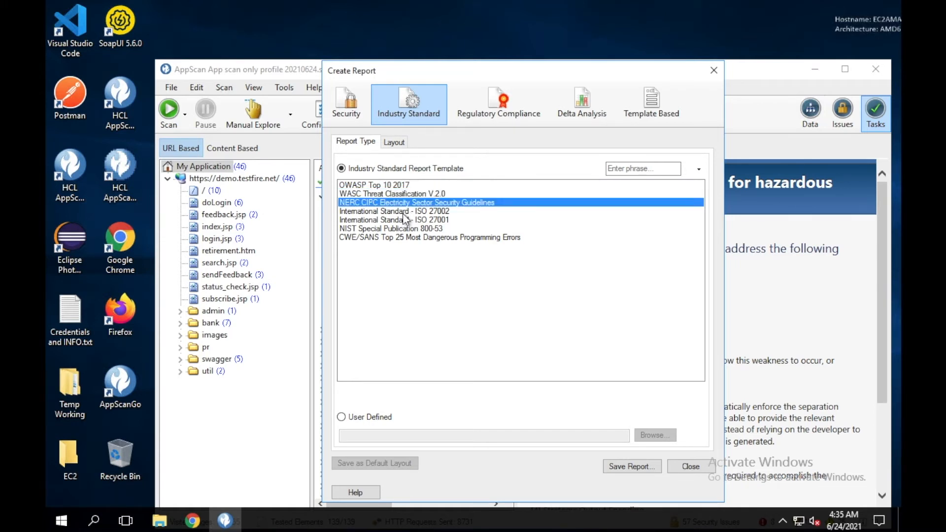
click(404, 213)
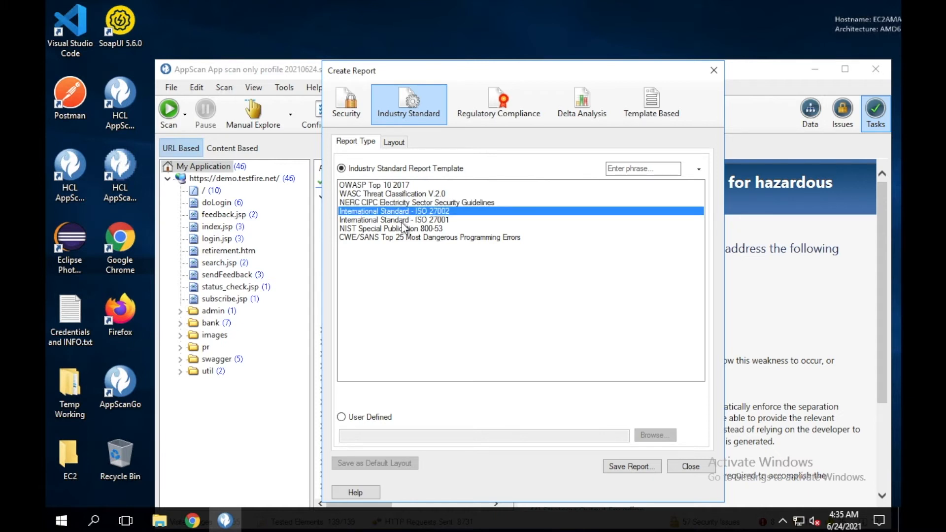
click(404, 222)
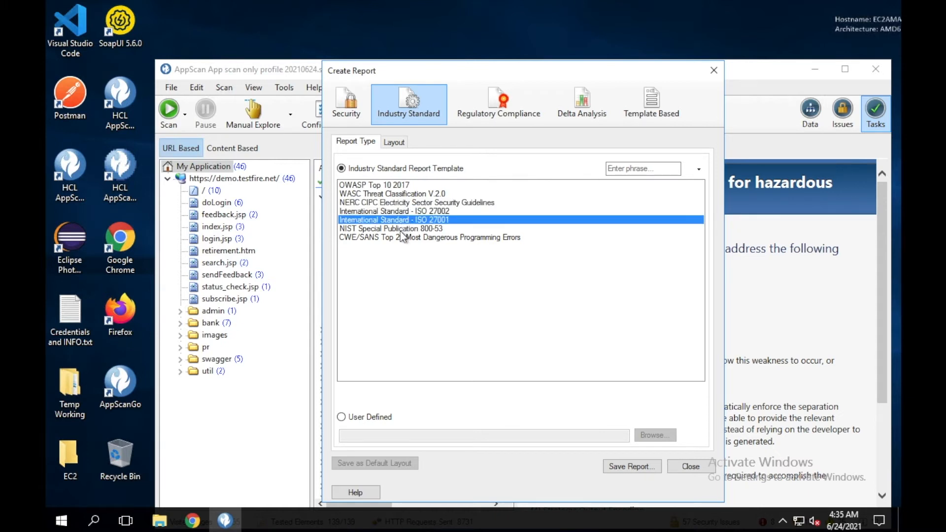
click(401, 231)
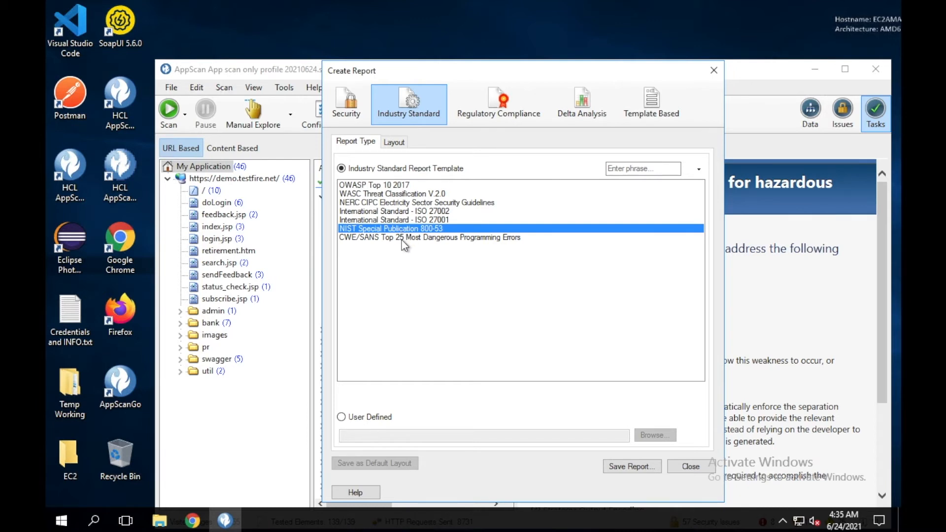
click(404, 240)
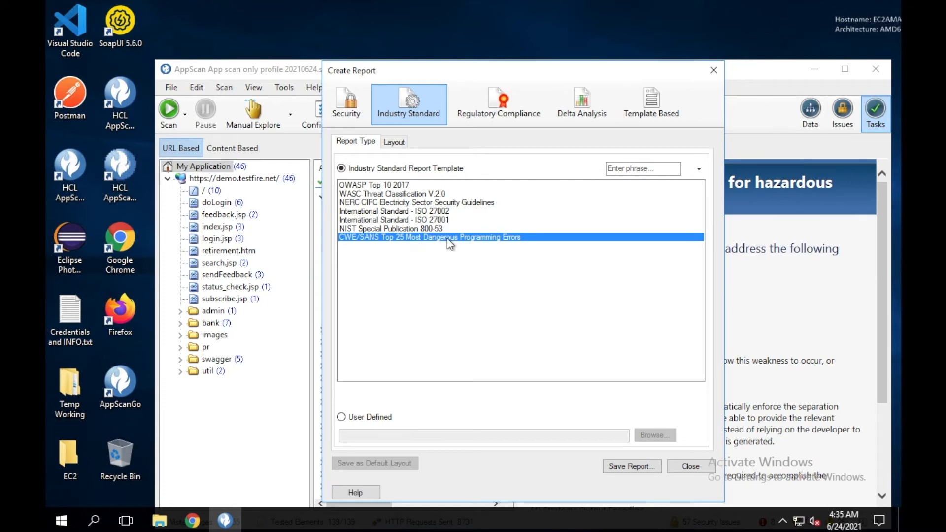
Choose the Regulatory Compliance report type with the Payment Application Data Security Standard template
click(489, 113)
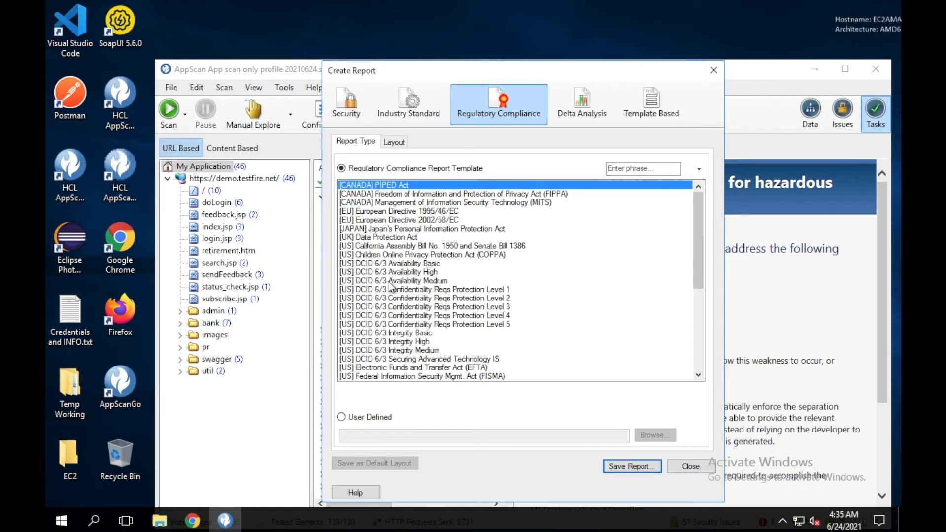
scroll(391, 285, down, 1)
scroll(391, 286, down, 2)
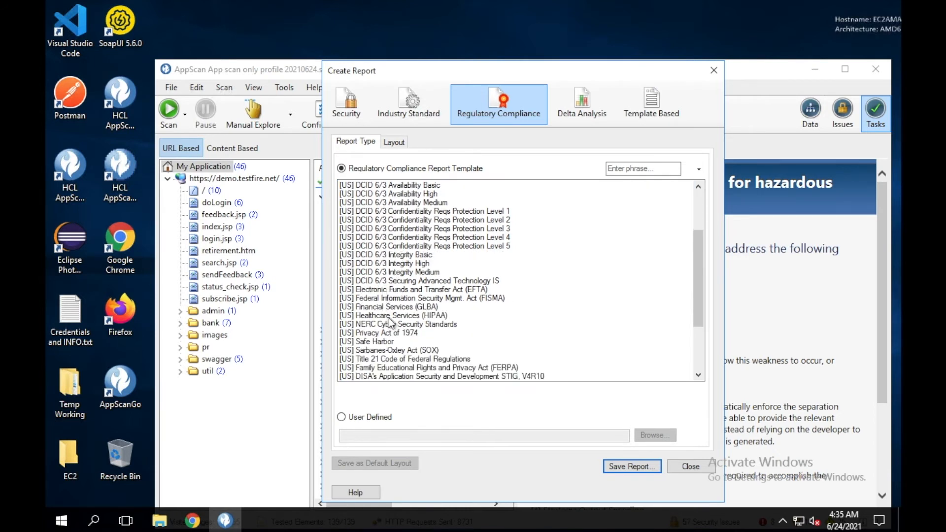
scroll(392, 323, down, 3)
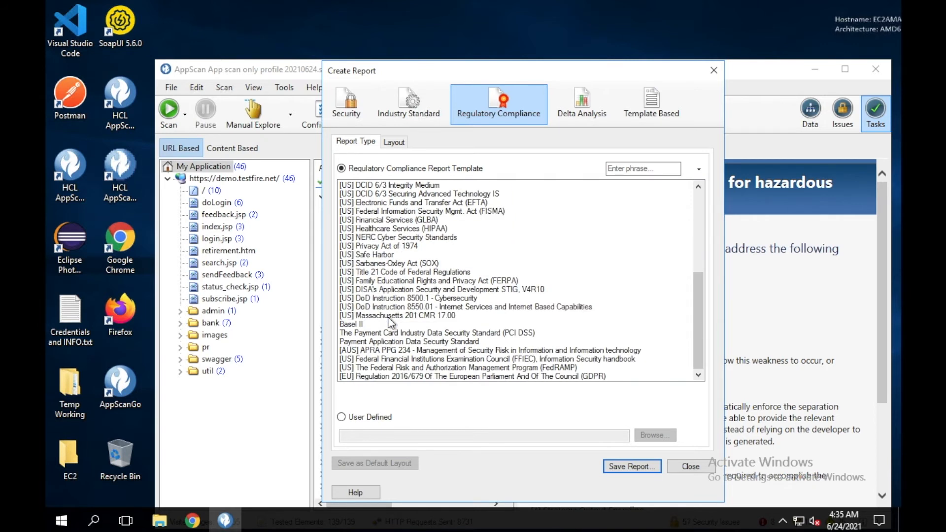
click(357, 325)
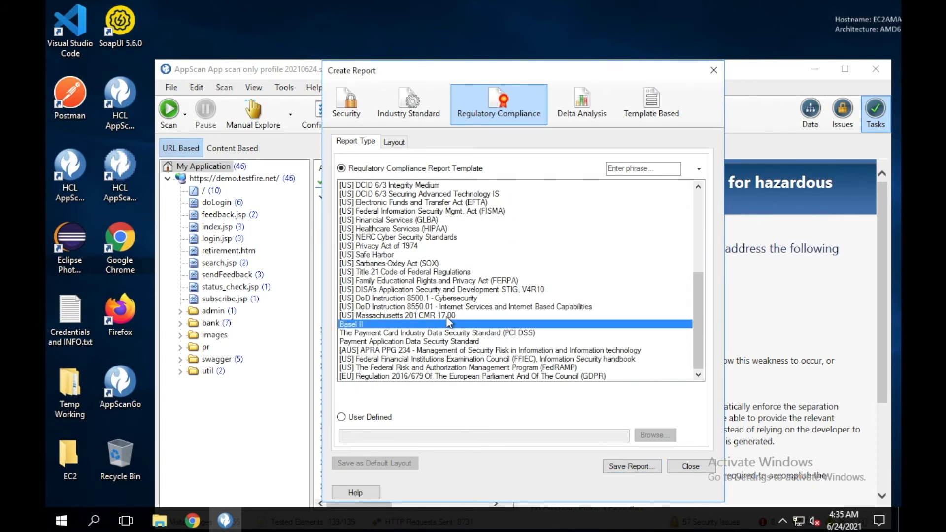
click(447, 335)
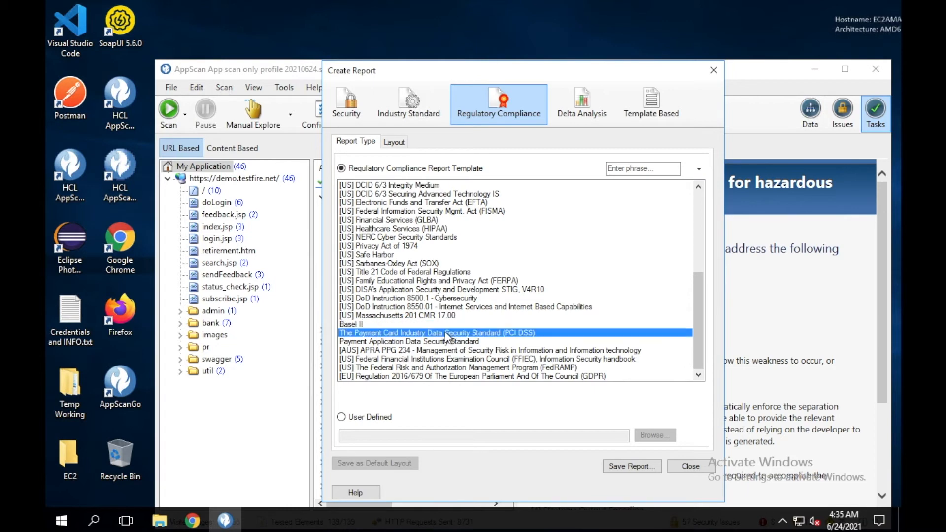
click(493, 342)
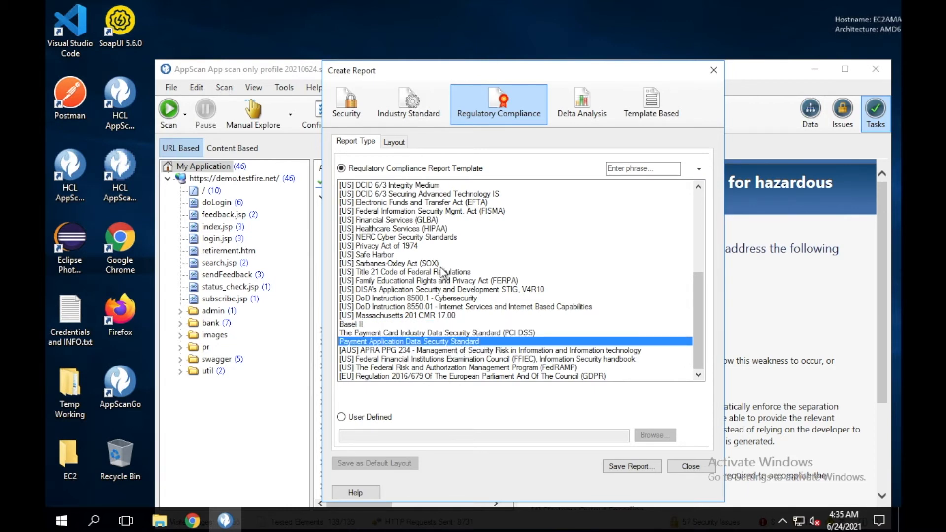
scroll(442, 270, up, 6)
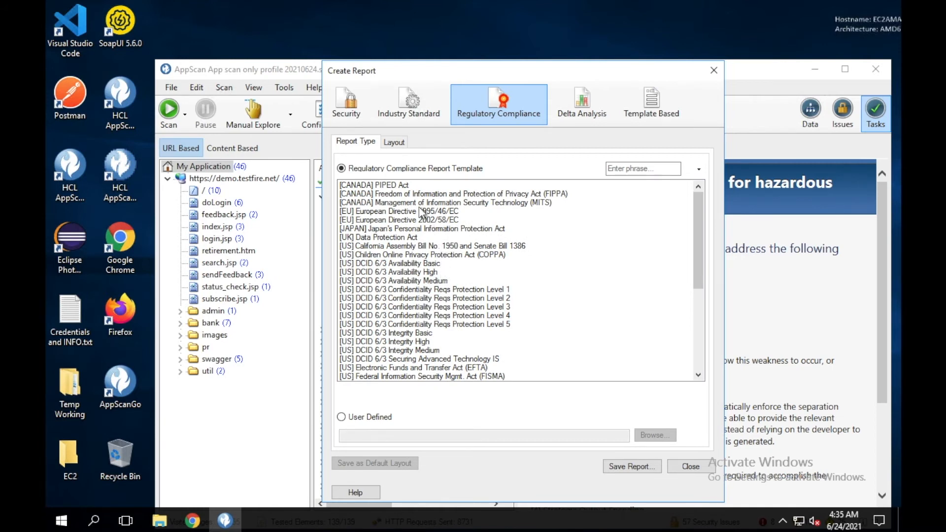
Look at the Delta Analysis report type, then settle on a Template Based Word report
click(572, 112)
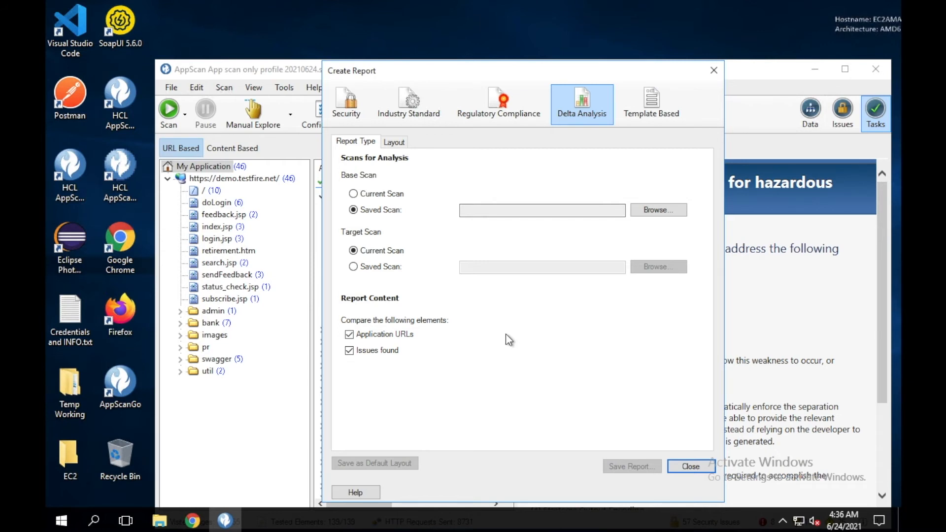
click(654, 123)
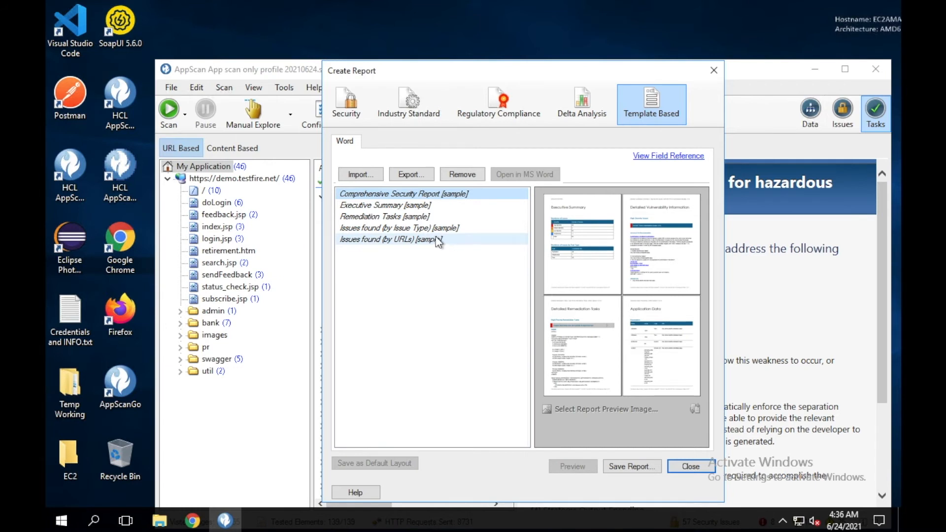
Preview the Executive Summary, Remediation Tasks and Comprehensive Security Report sample Word templates
click(417, 206)
click(415, 217)
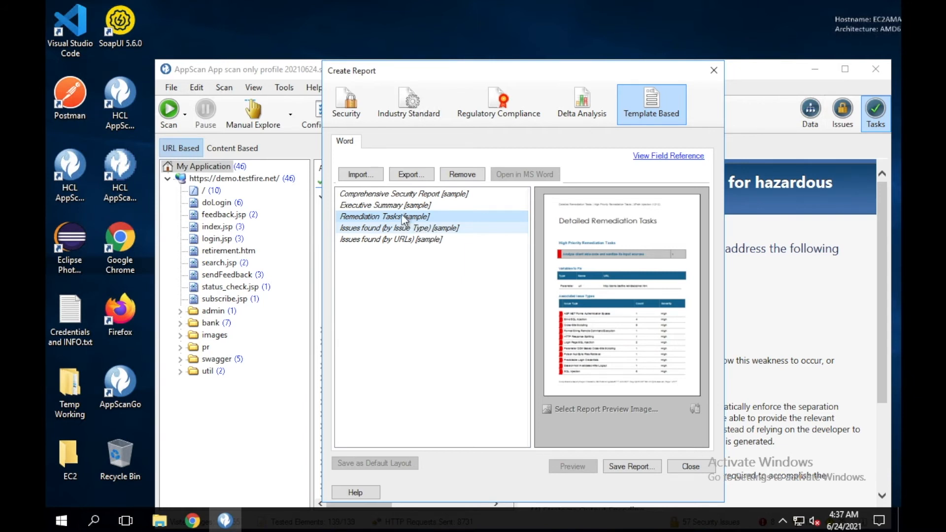
click(400, 195)
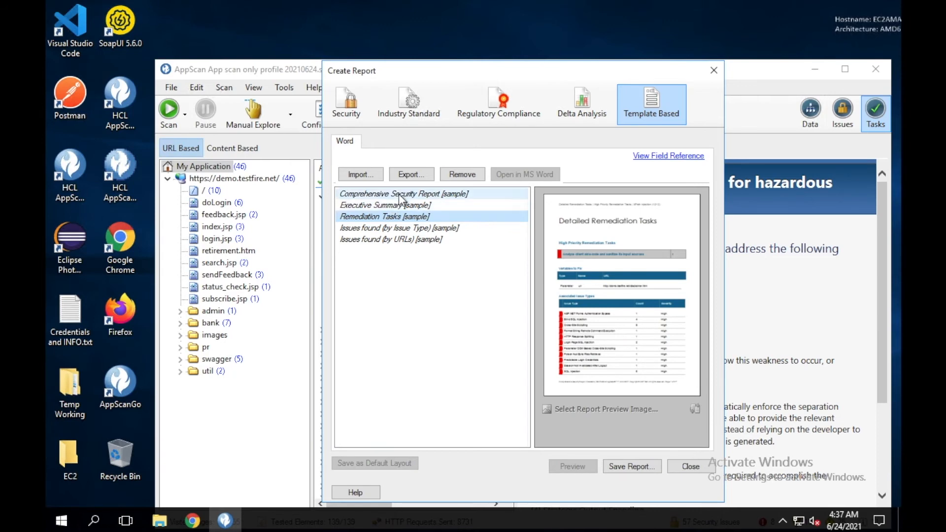
click(400, 216)
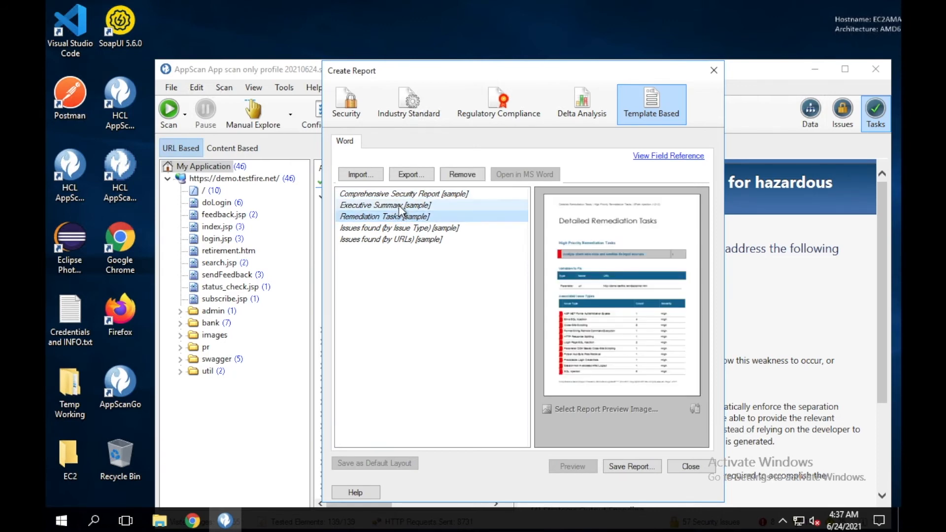
click(401, 205)
Return to the Security report and save it as 'AppScan App scan only profile 20210624 Security Report.pdf'
click(402, 217)
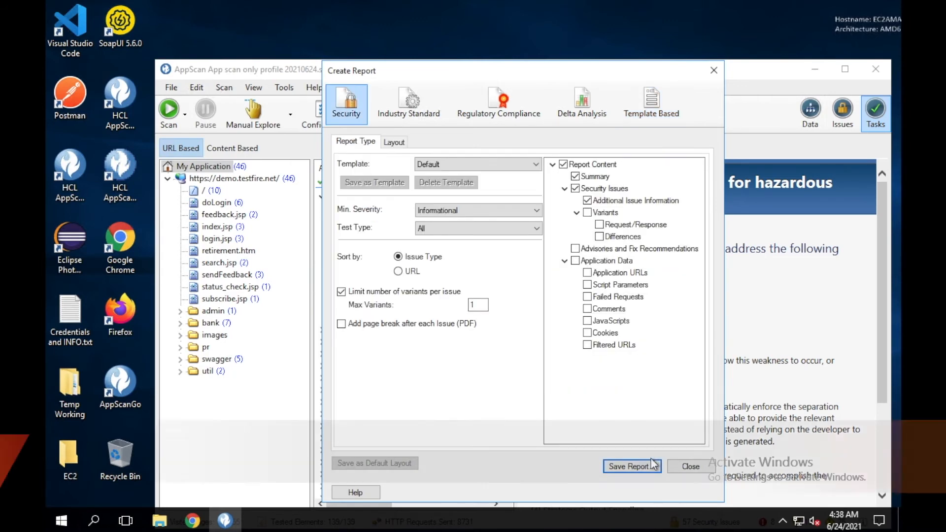
click(684, 463)
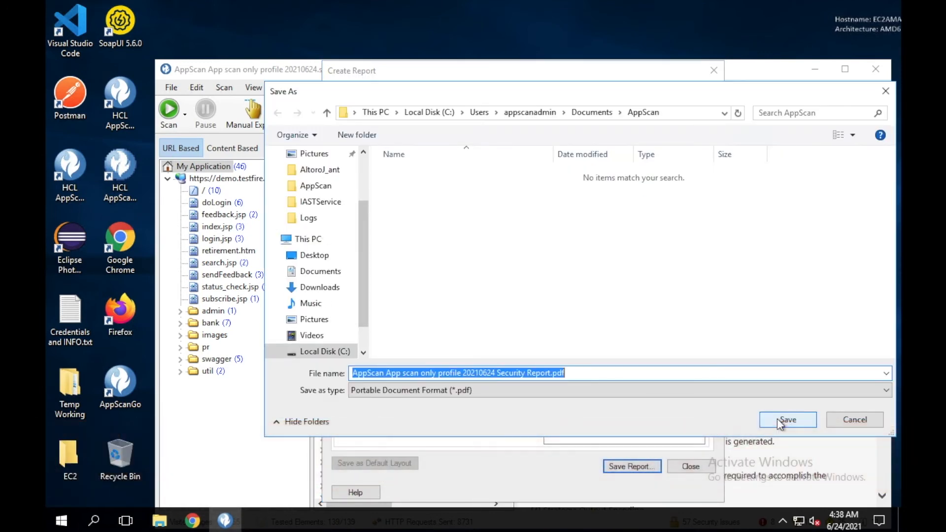
click(776, 418)
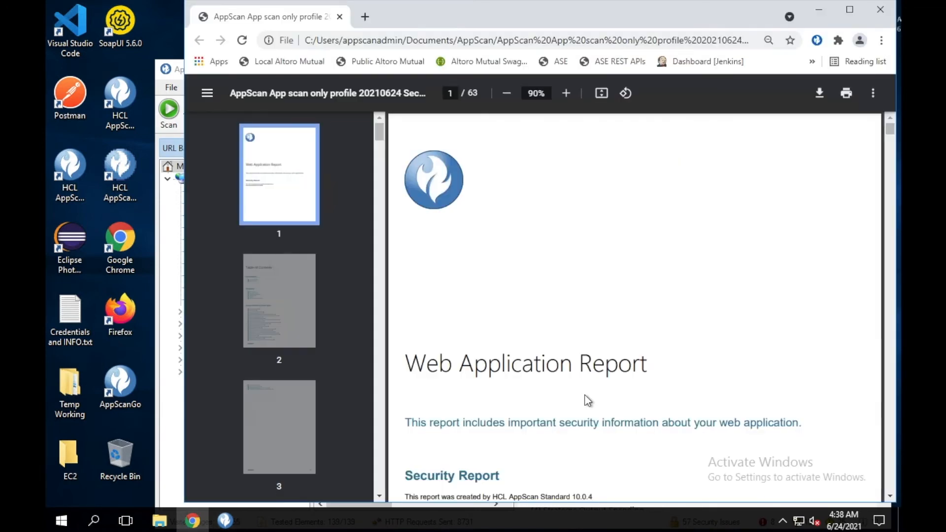
Scroll the 63-page Security report PDF from its title page to the Cacheable SSL Page Found issues
scroll(620, 408, down, 5)
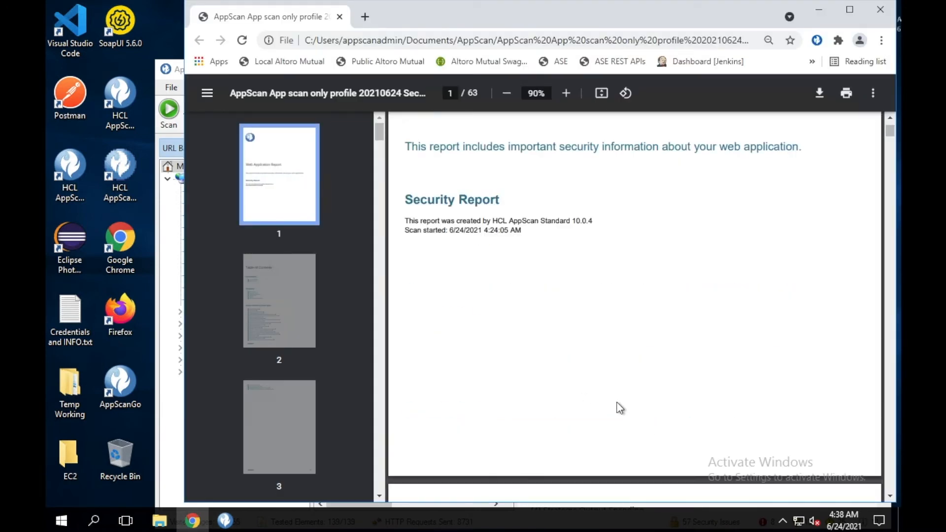
scroll(620, 408, up, 5)
scroll(608, 398, down, 9)
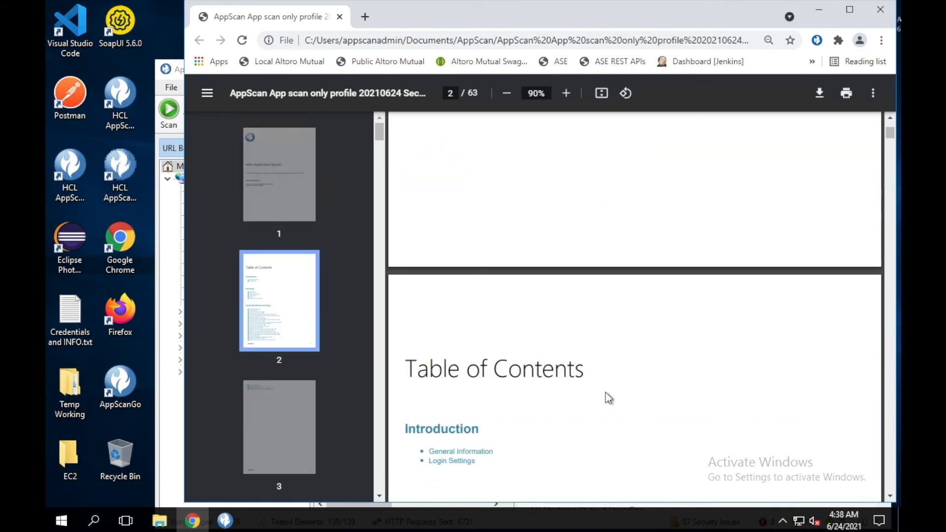
scroll(609, 398, down, 8)
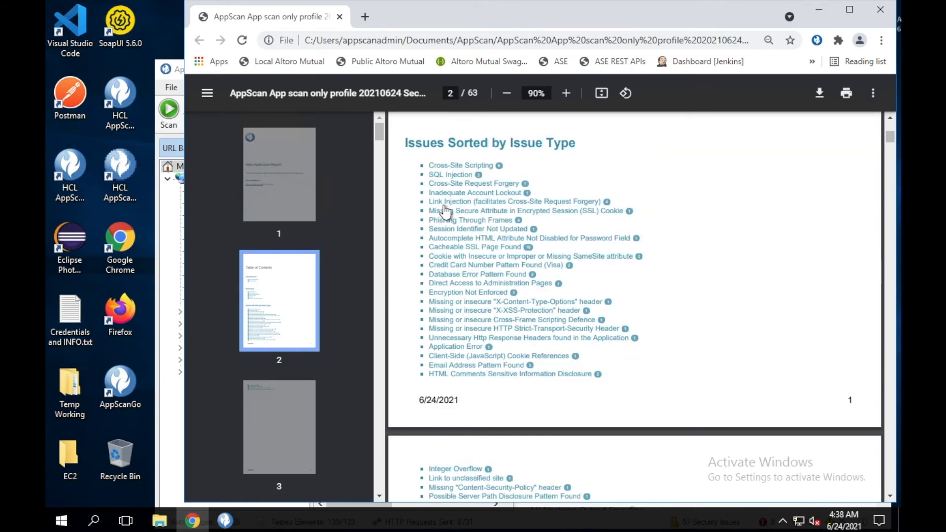
scroll(573, 380, down, 6)
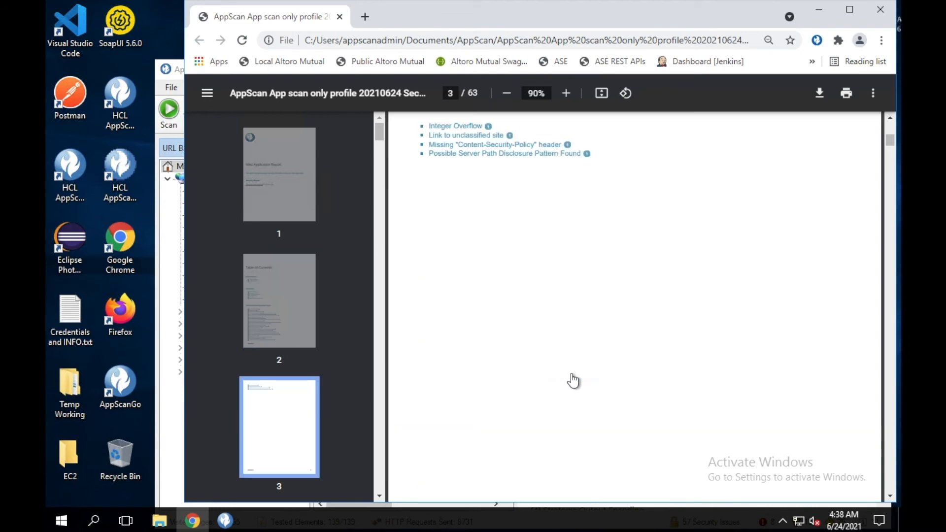
scroll(573, 381, down, 12)
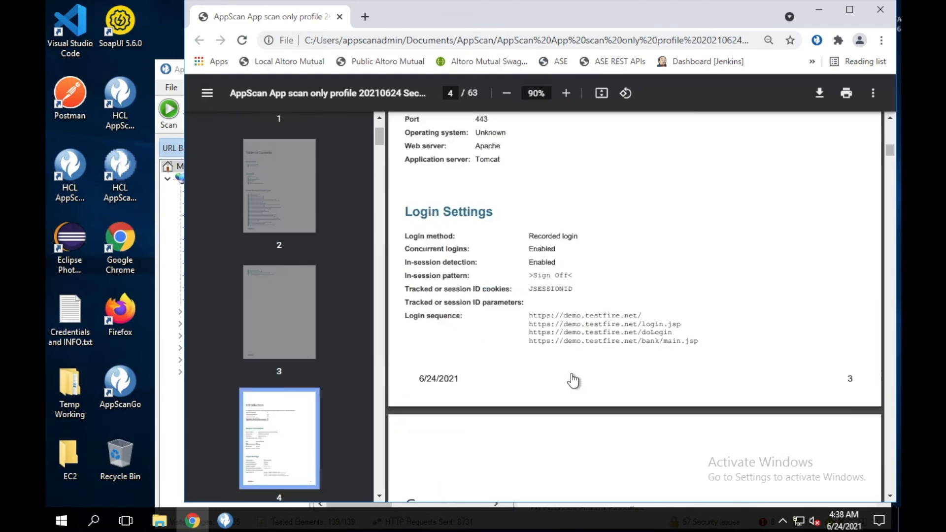
scroll(573, 380, down, 8)
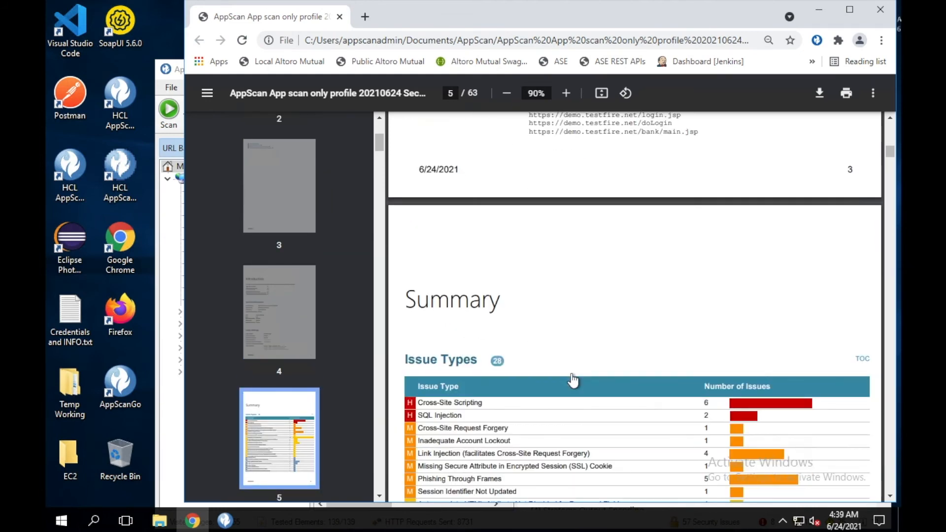
scroll(573, 380, down, 10)
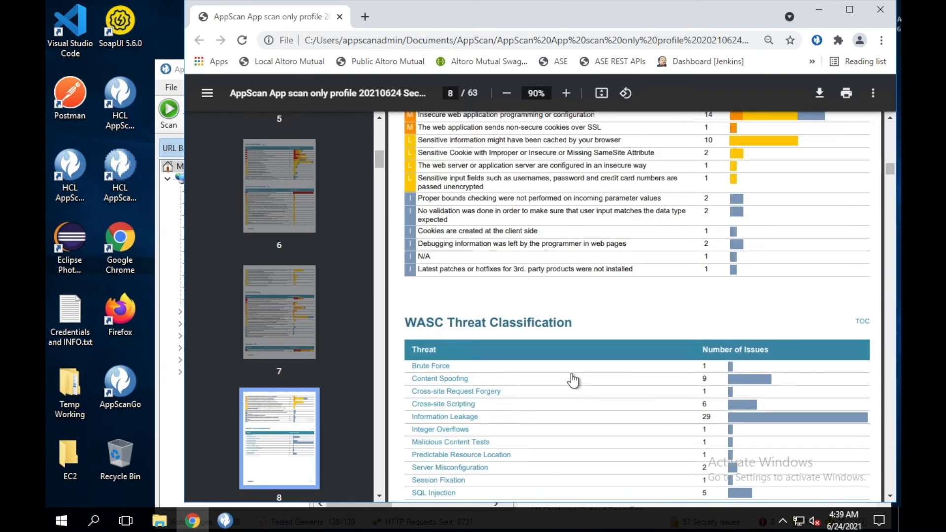
scroll(573, 381, down, 10)
scroll(573, 380, down, 5)
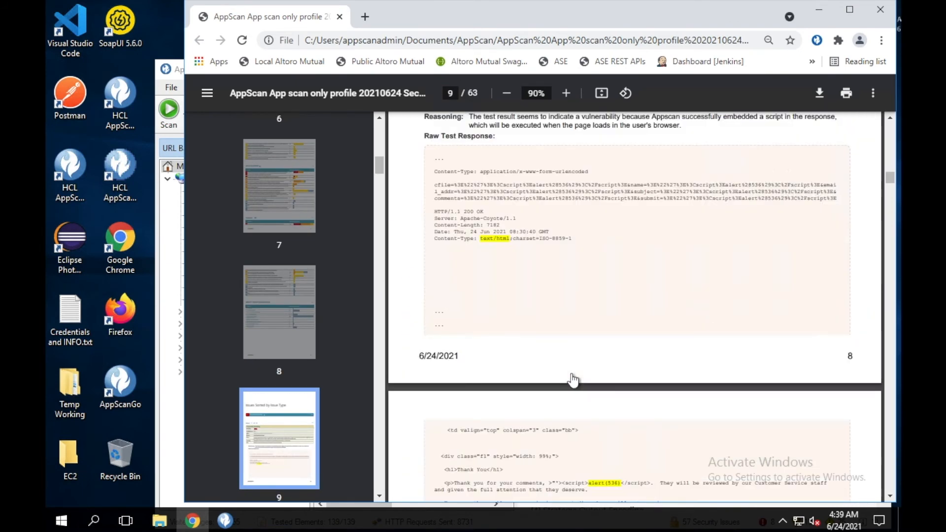
scroll(573, 380, down, 3)
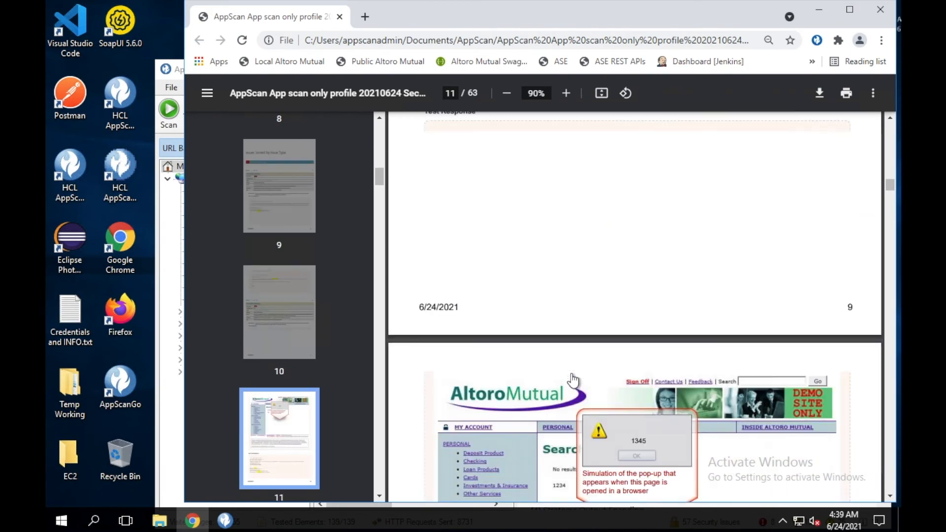
scroll(573, 380, down, 3)
scroll(573, 380, down, 15)
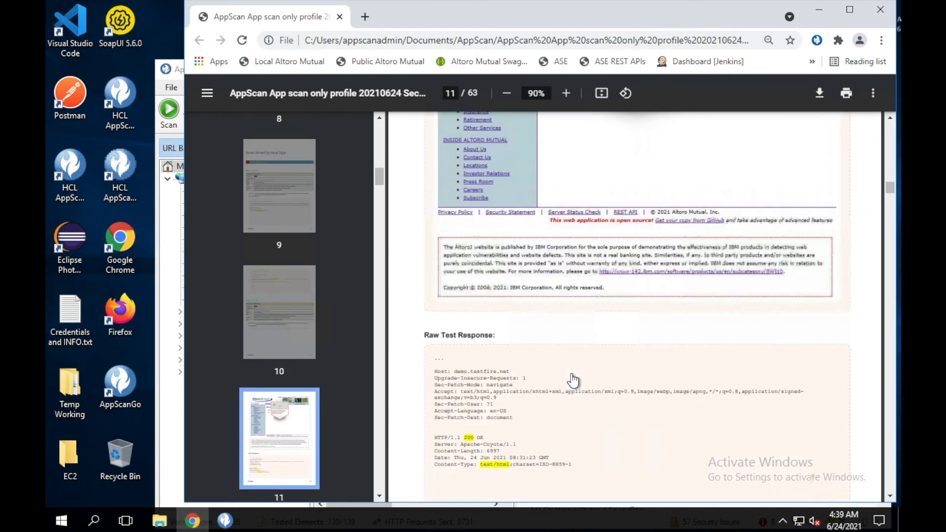
scroll(573, 380, down, 3)
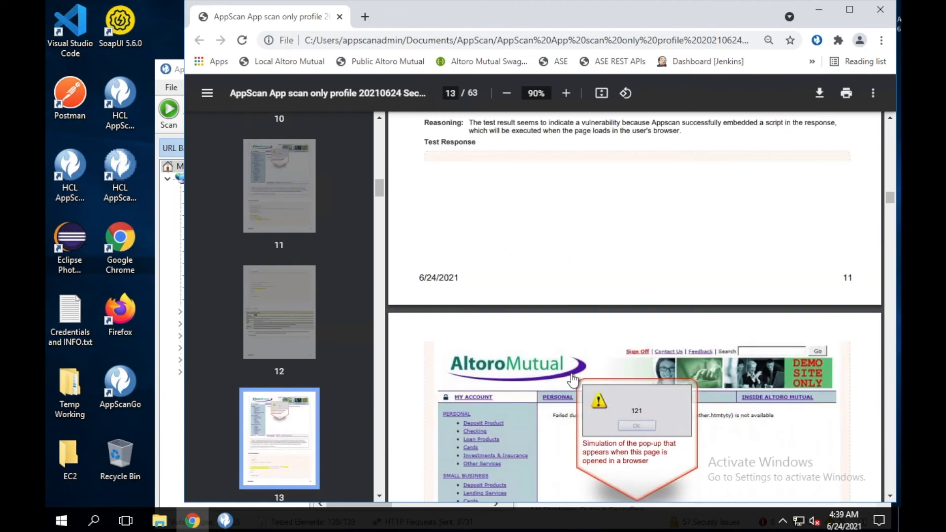
scroll(573, 380, down, 20)
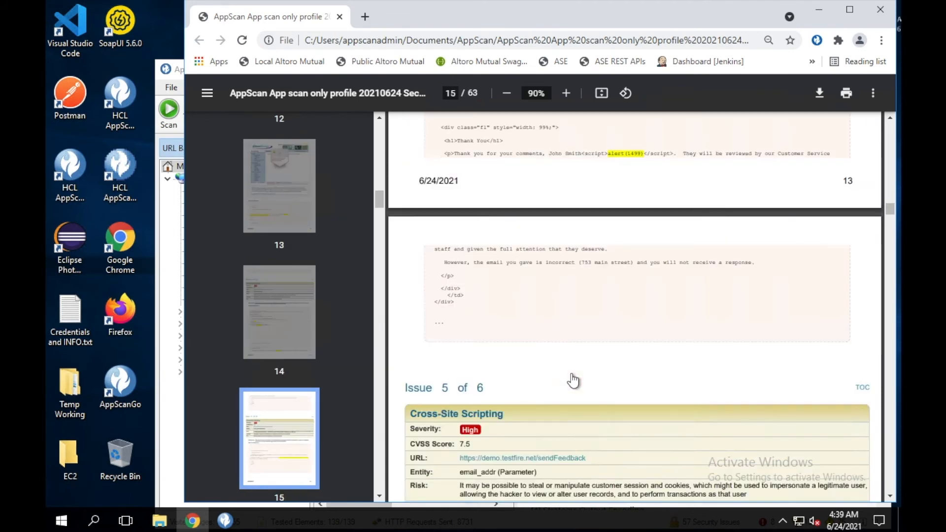
scroll(573, 380, down, 20)
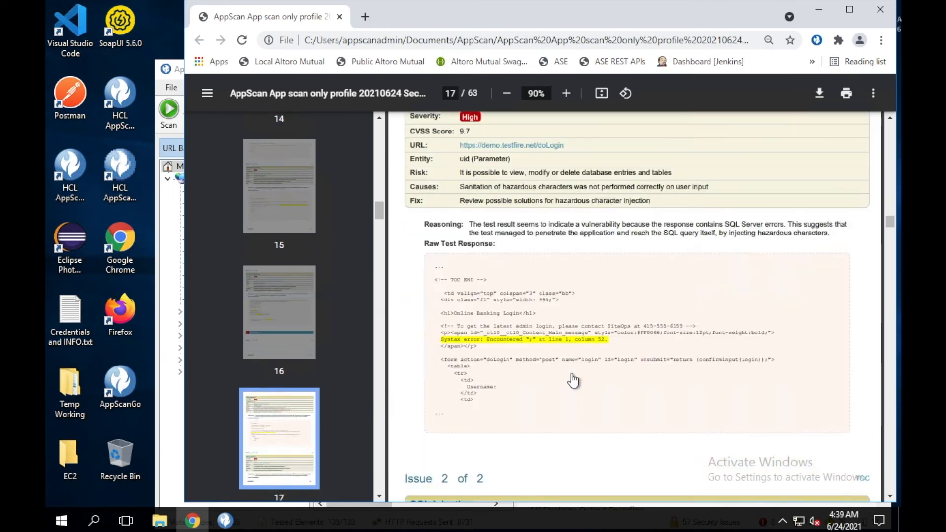
scroll(573, 380, down, 12)
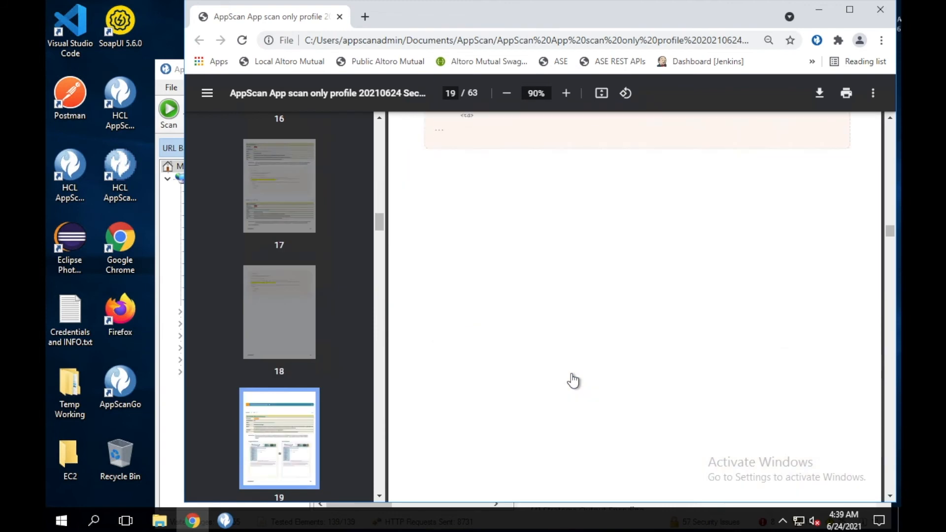
scroll(573, 380, down, 5)
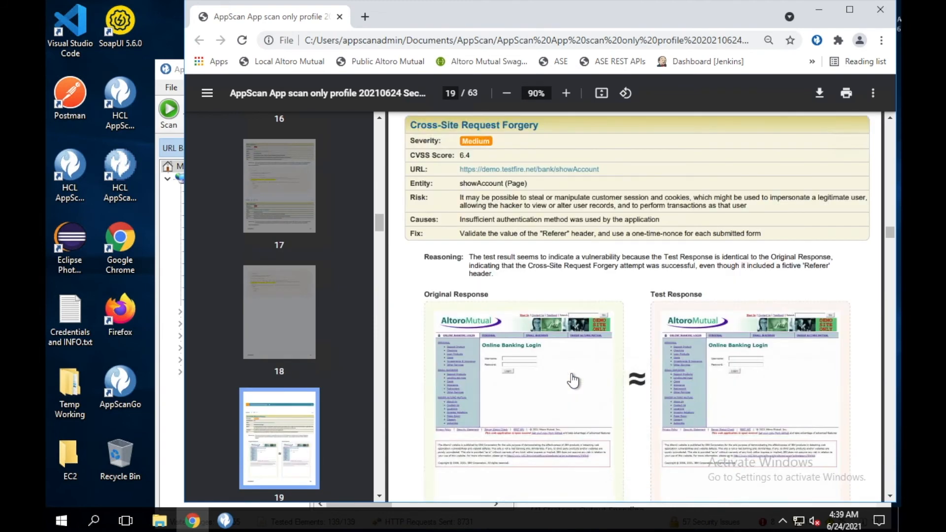
scroll(573, 380, down, 3)
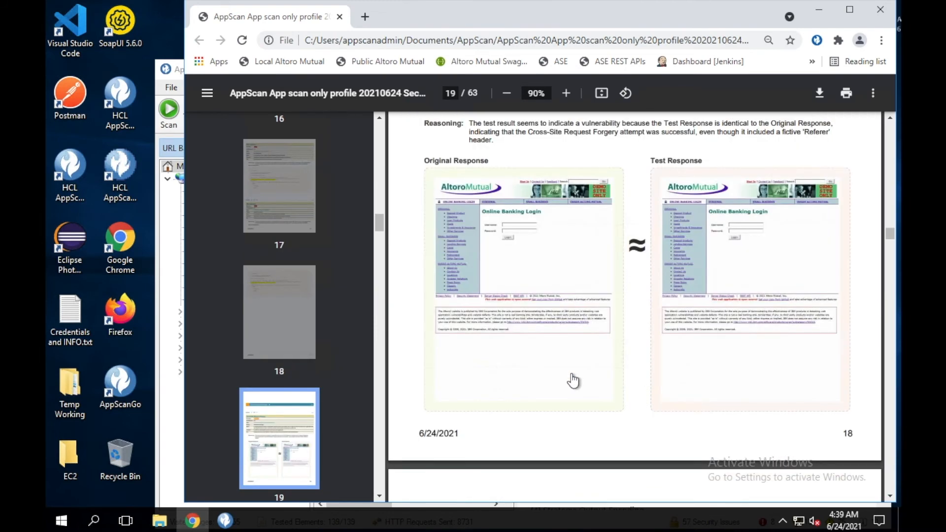
scroll(709, 396, down, 20)
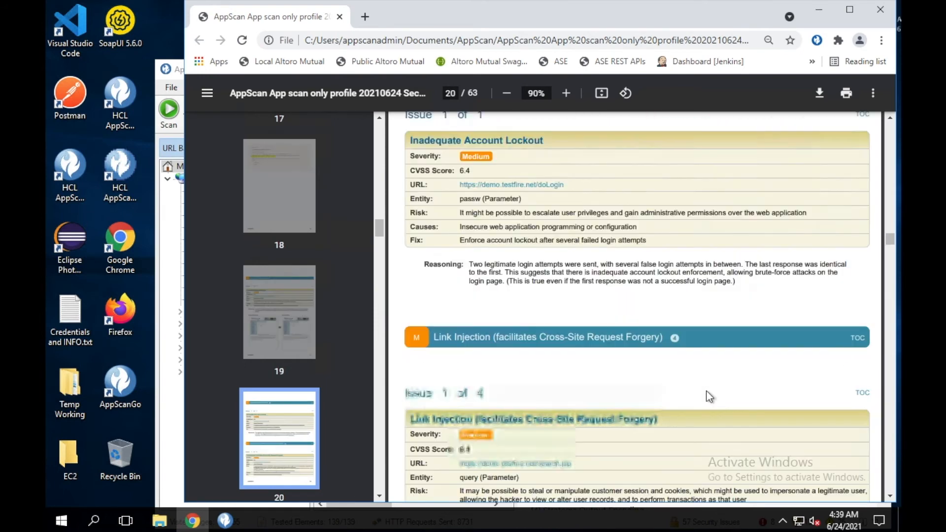
scroll(710, 396, down, 20)
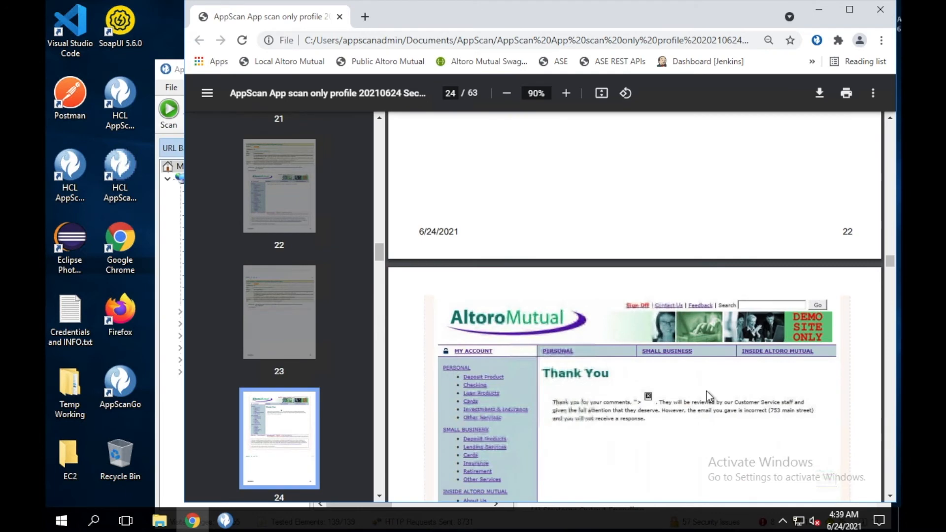
scroll(706, 390, down, 15)
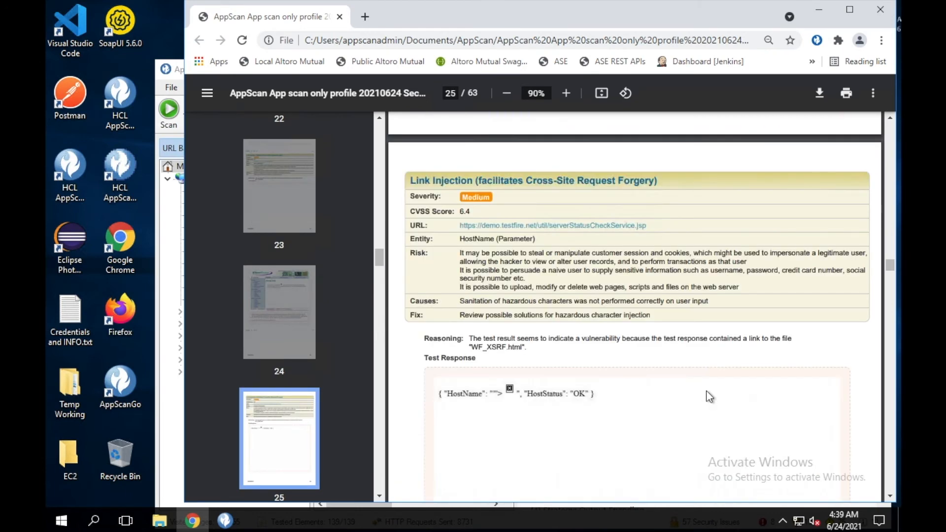
scroll(710, 396, down, 12)
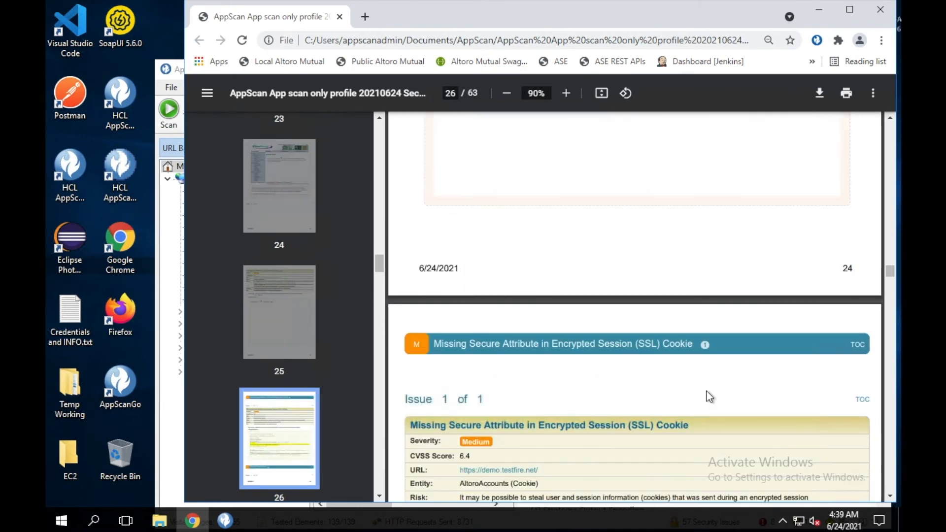
scroll(709, 397, down, 15)
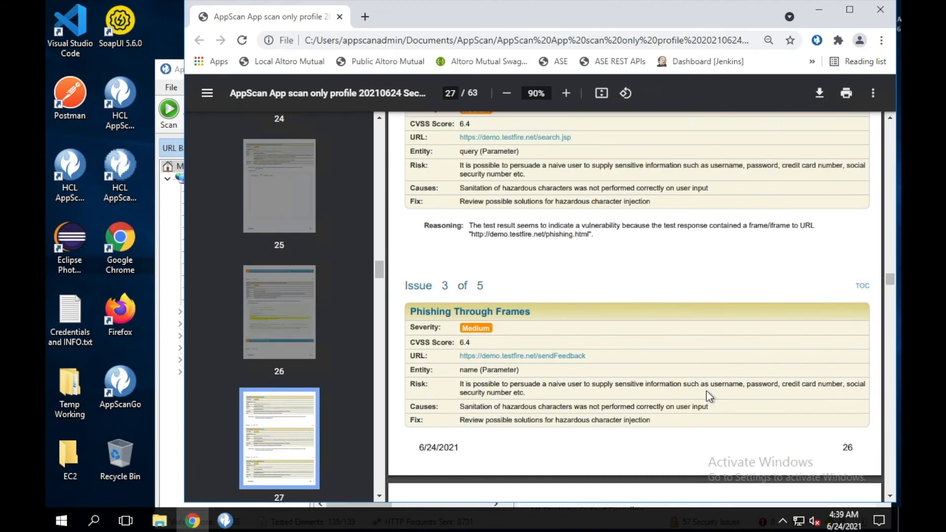
scroll(709, 397, down, 8)
scroll(707, 392, down, 5)
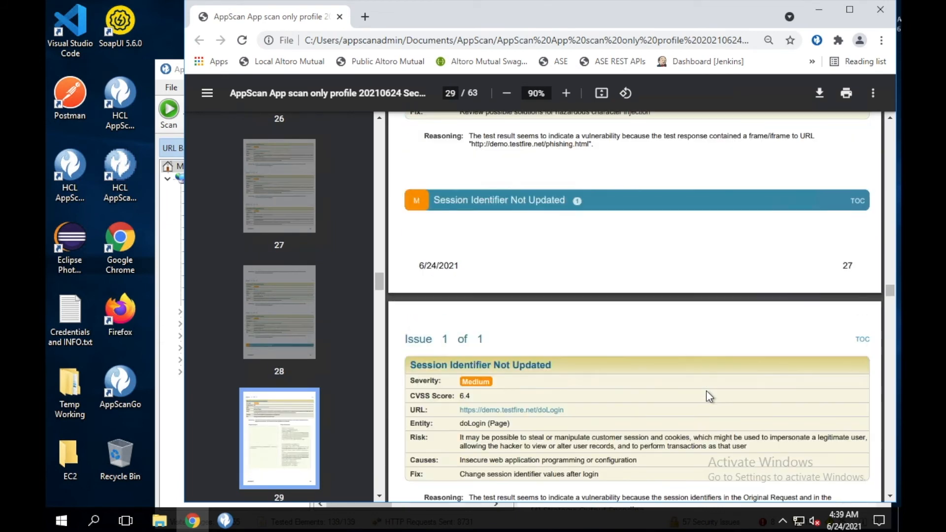
scroll(706, 392, down, 5)
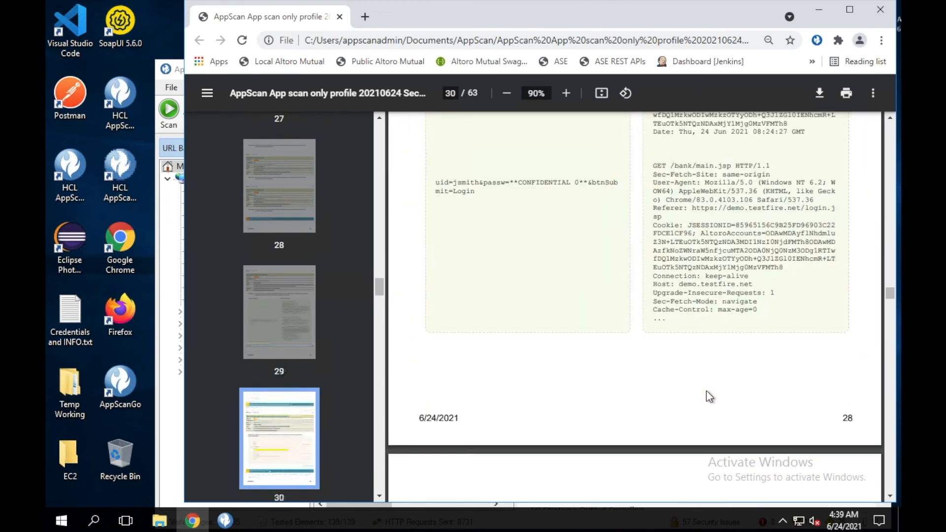
scroll(710, 397, down, 10)
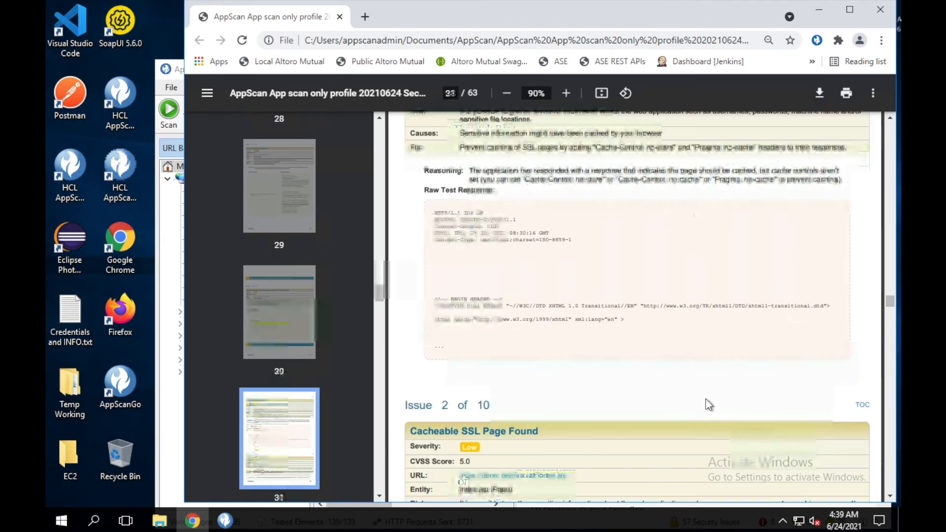
scroll(706, 404, down, 10)
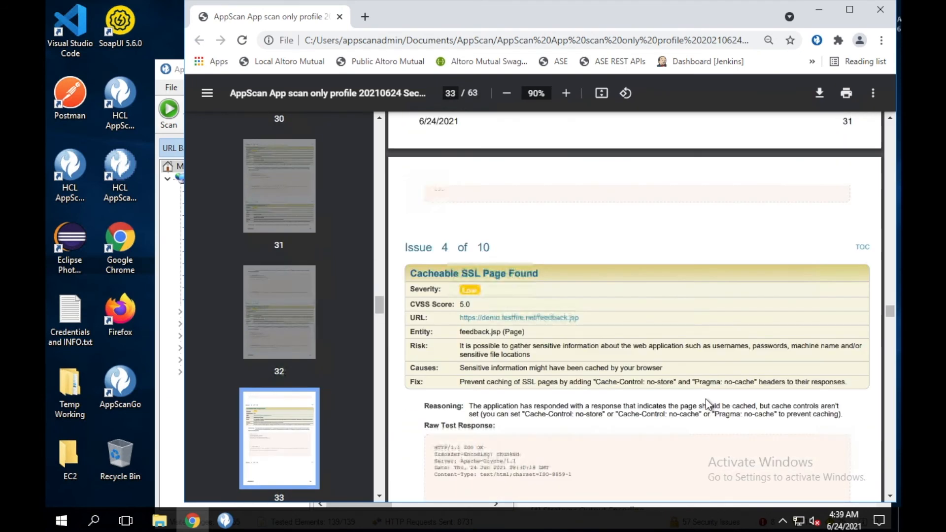
scroll(708, 404, down, 10)
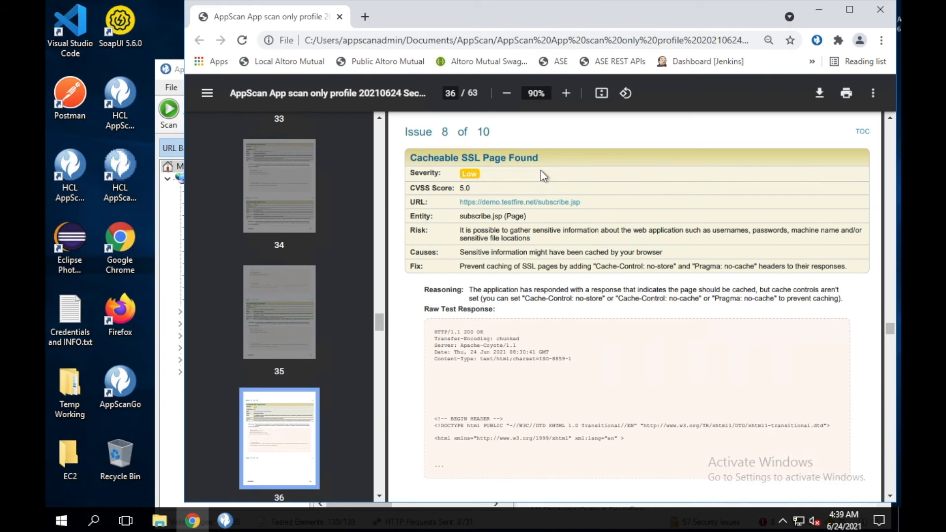
Create a PCI DSS regulatory compliance report and save it as a PDF under its default name
click(171, 207)
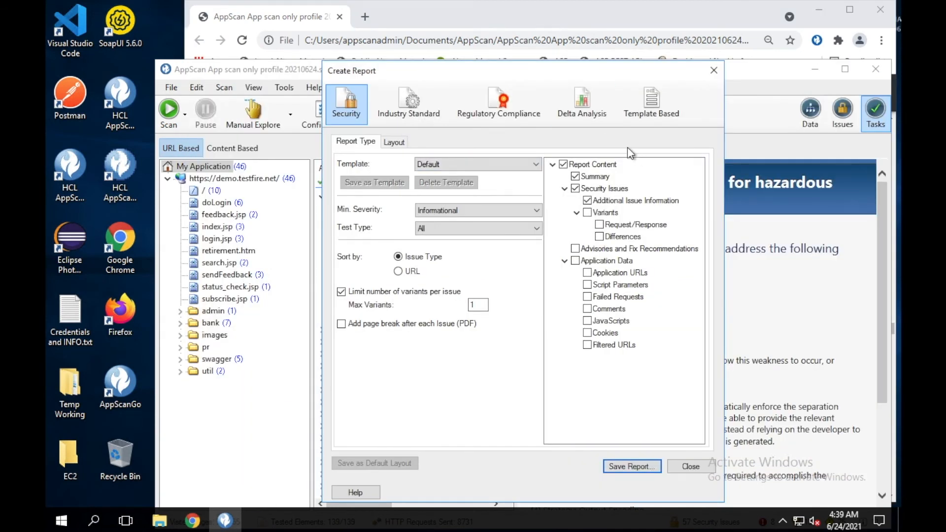
click(511, 113)
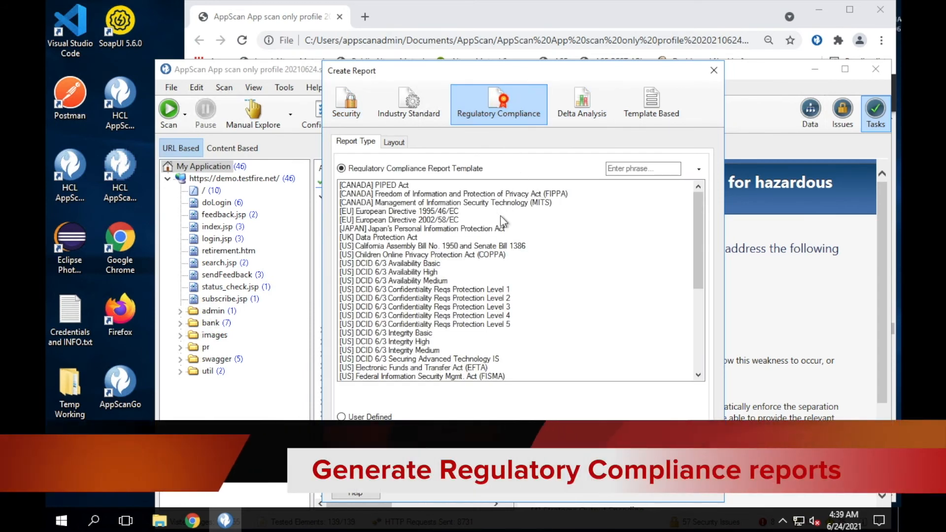
scroll(520, 299, down, 7)
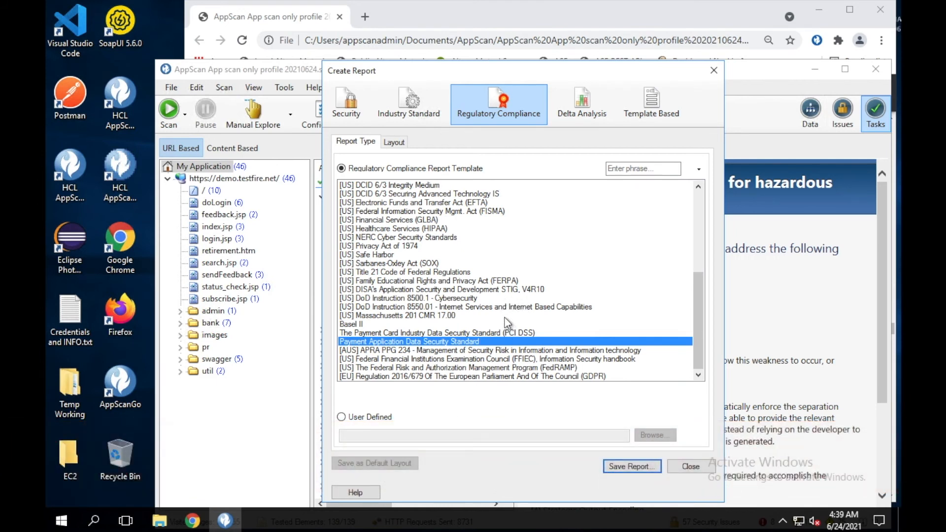
click(490, 332)
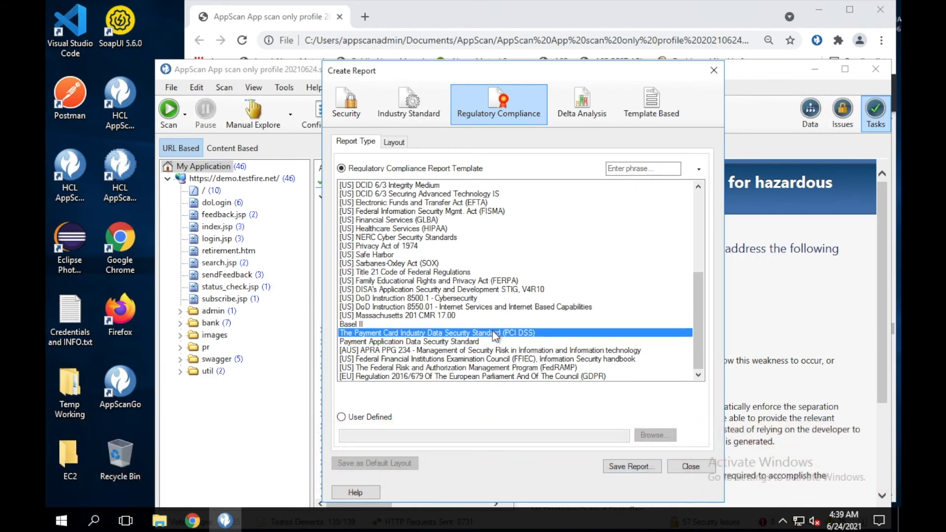
click(640, 466)
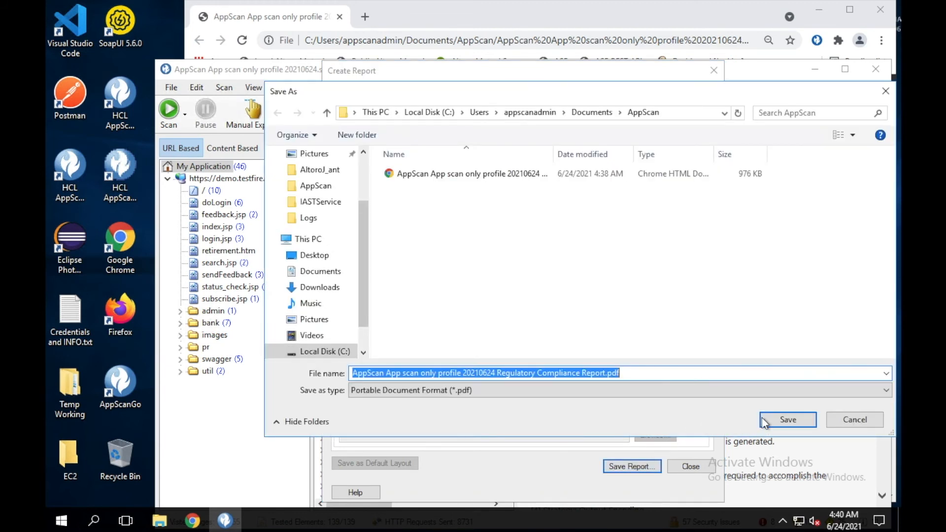
click(772, 422)
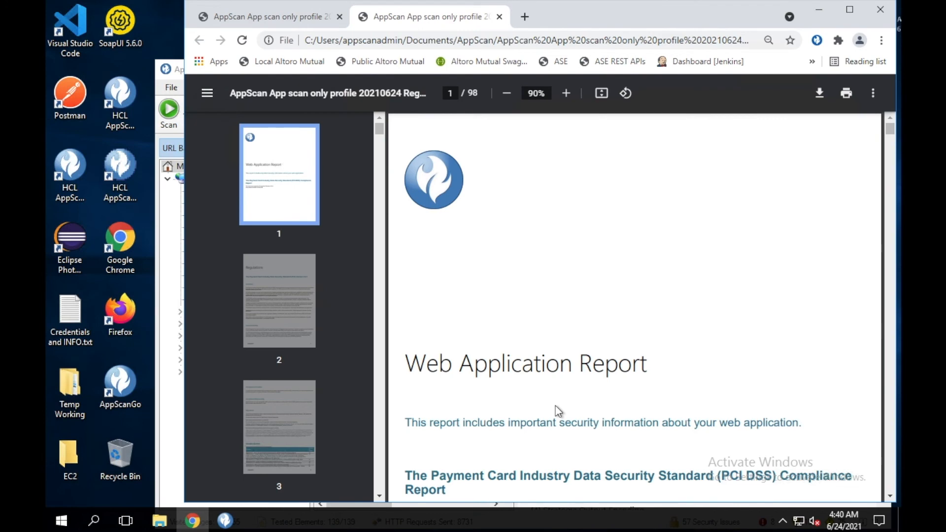
Scroll through the pages of the 98-page PCI DSS compliance report PDF
scroll(555, 406, down, 10)
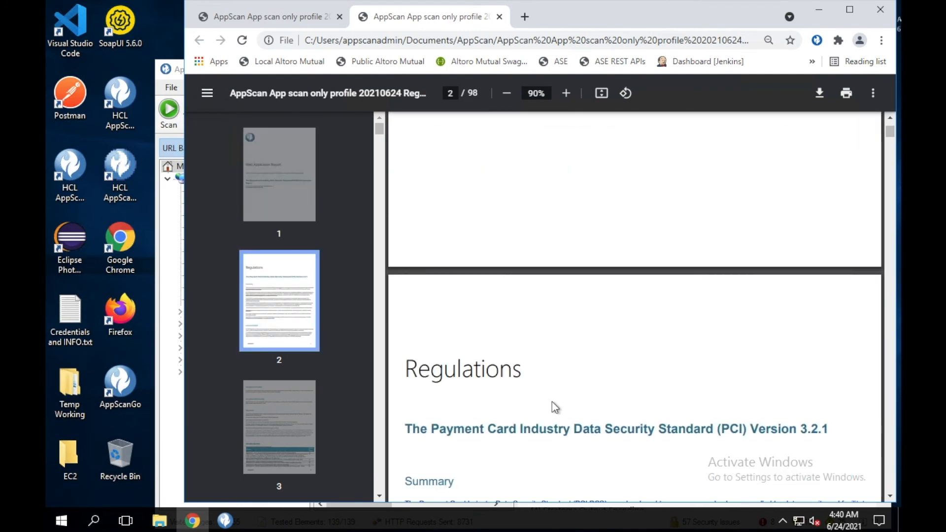
scroll(551, 401, down, 3)
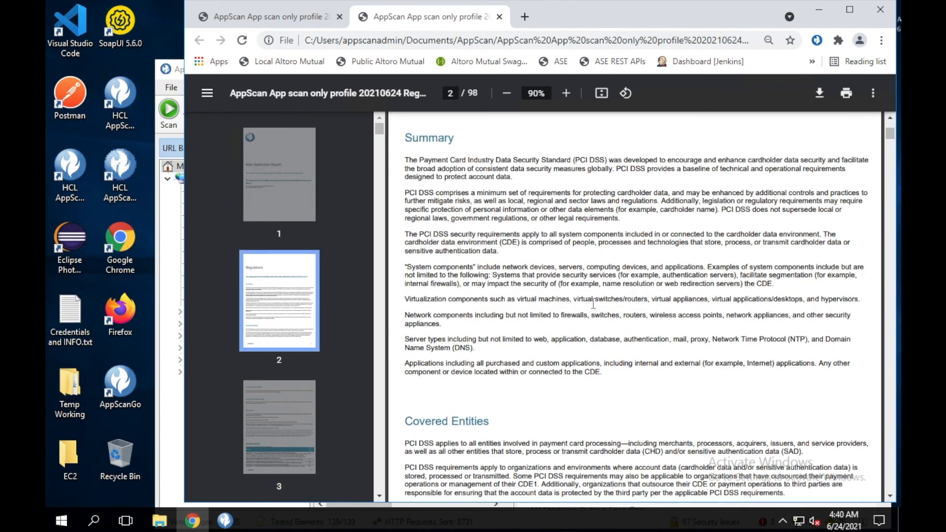
scroll(593, 304, down, 5)
scroll(593, 303, down, 9)
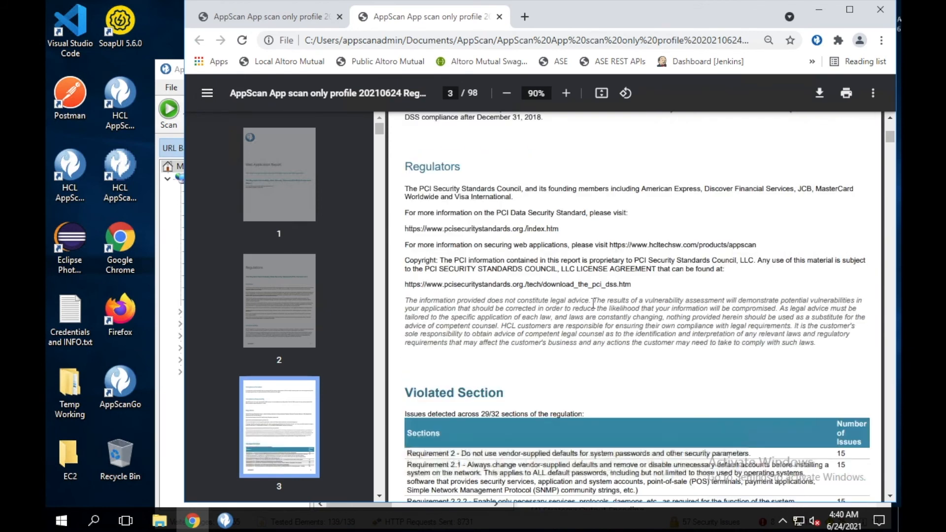
scroll(593, 303, down, 20)
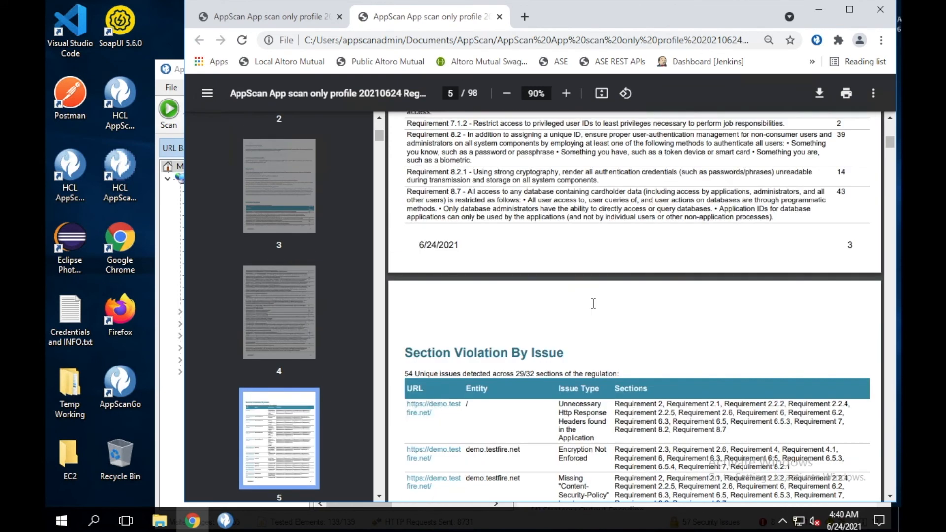
scroll(593, 303, down, 5)
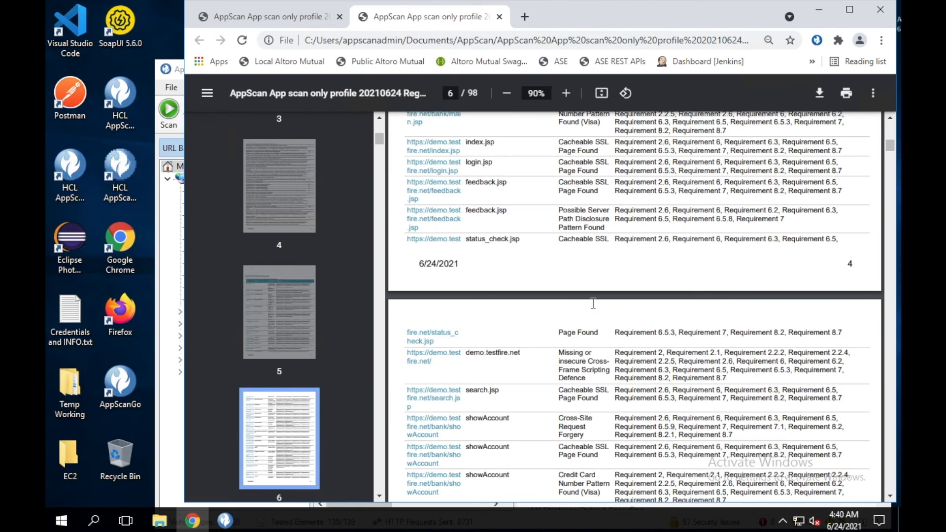
scroll(593, 303, down, 20)
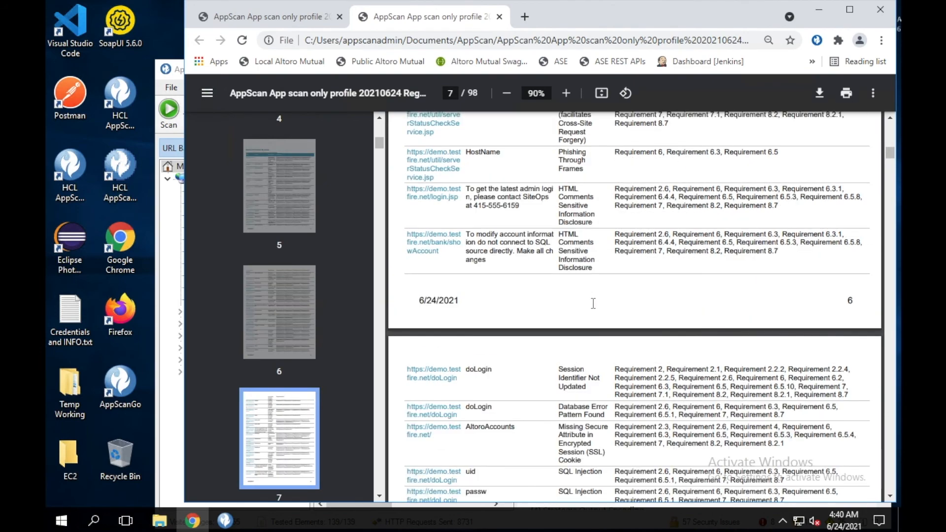
scroll(593, 303, down, 20)
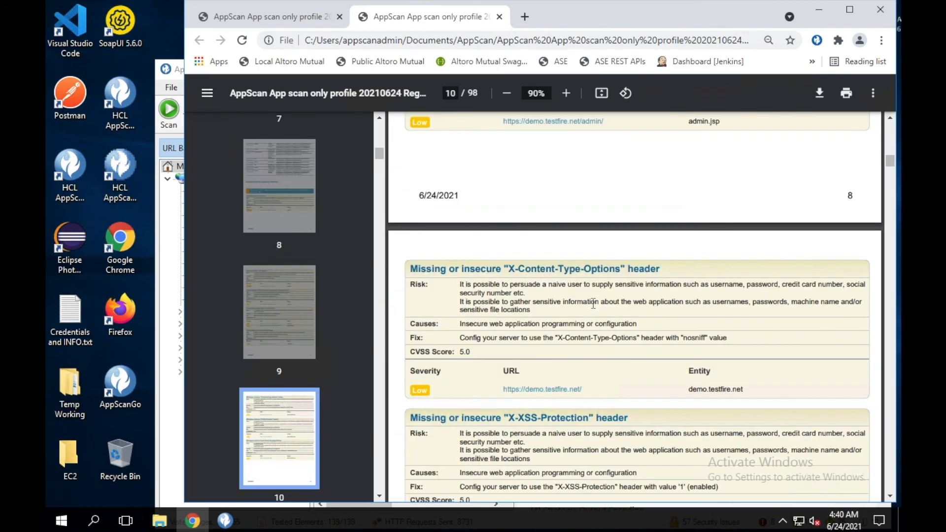
scroll(593, 303, down, 8)
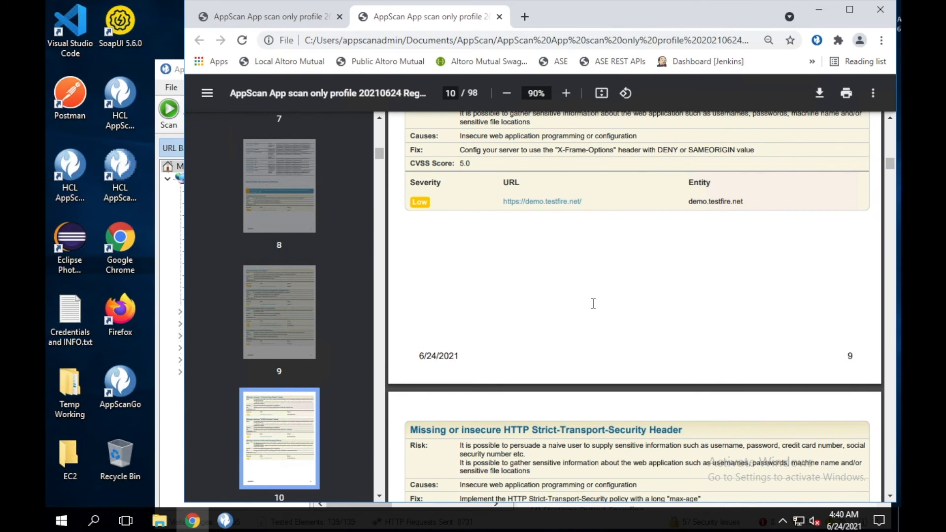
scroll(593, 304, down, 20)
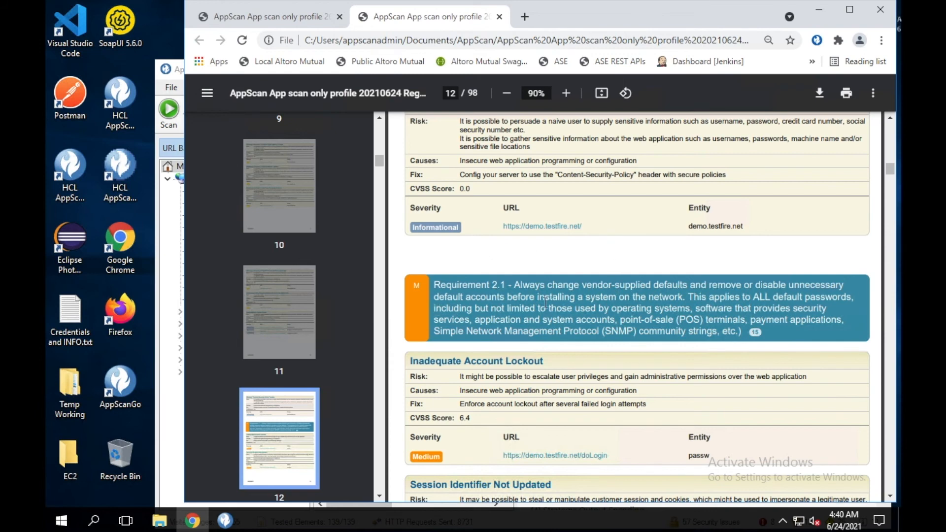
scroll(633, 364, down, 15)
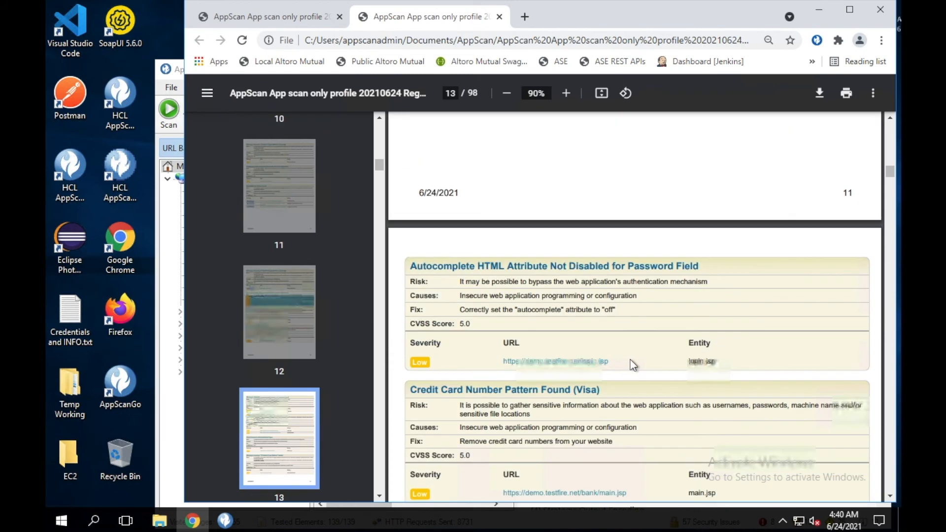
scroll(633, 365, down, 10)
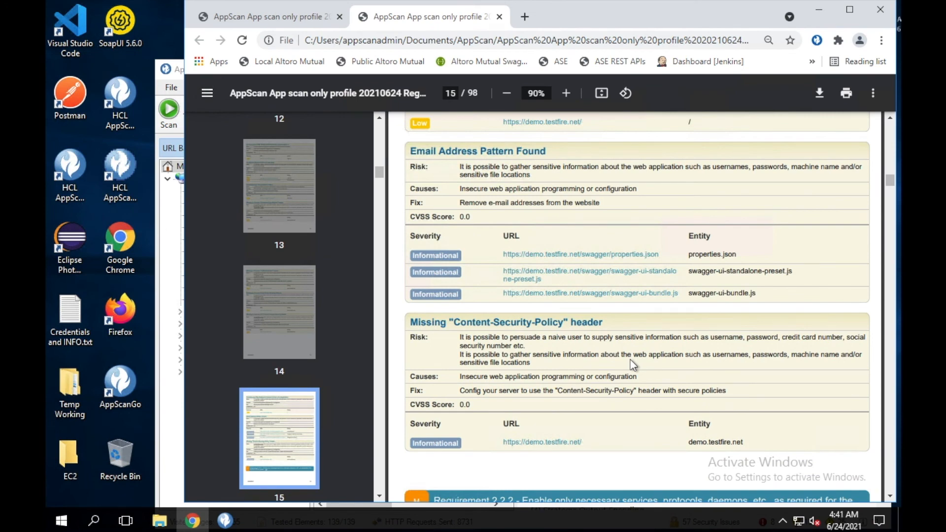
scroll(633, 365, down, 15)
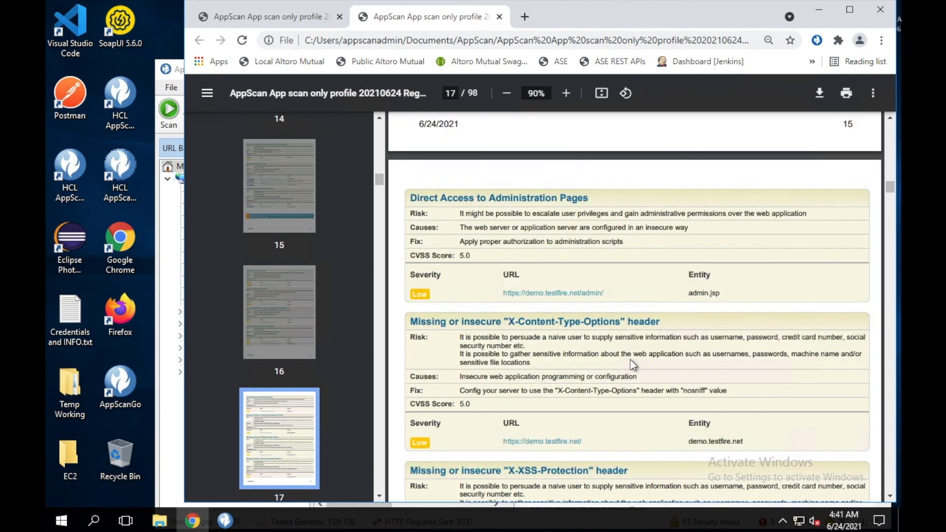
scroll(633, 364, down, 15)
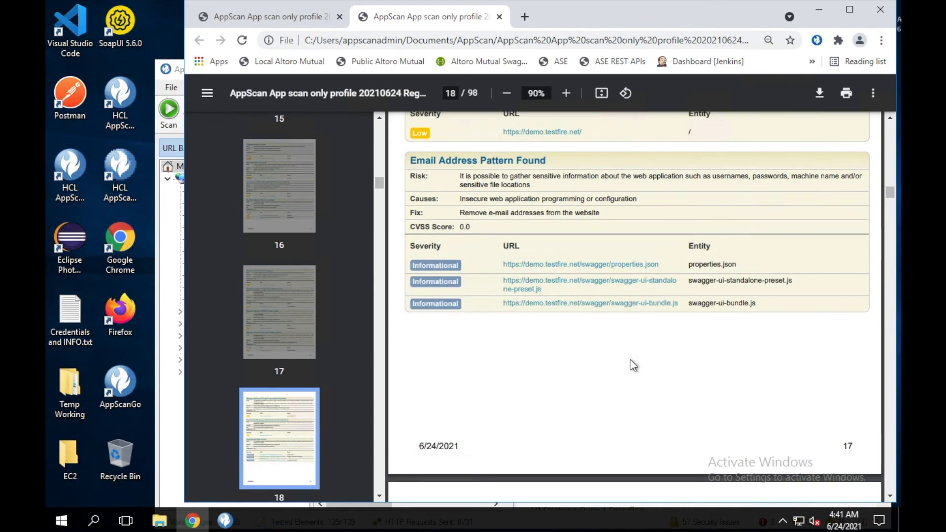
scroll(633, 365, down, 10)
scroll(633, 365, down, 20)
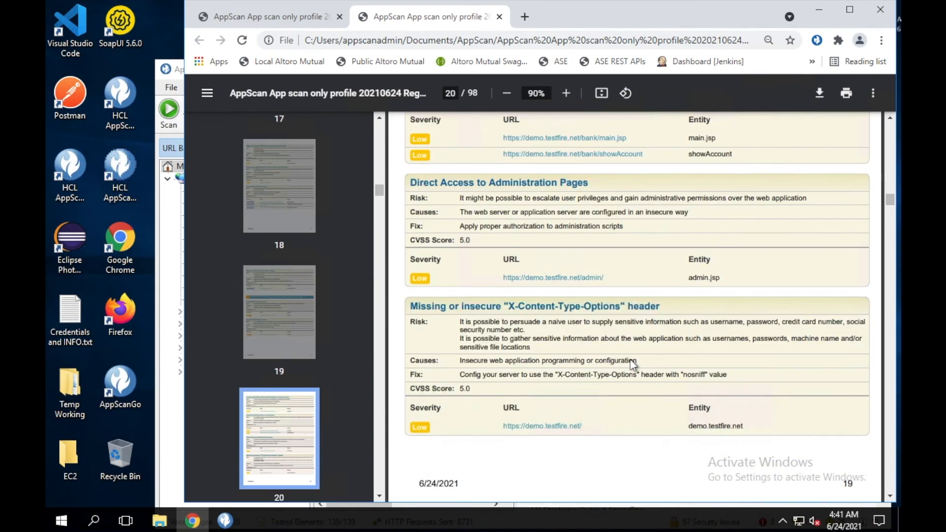
scroll(633, 365, down, 20)
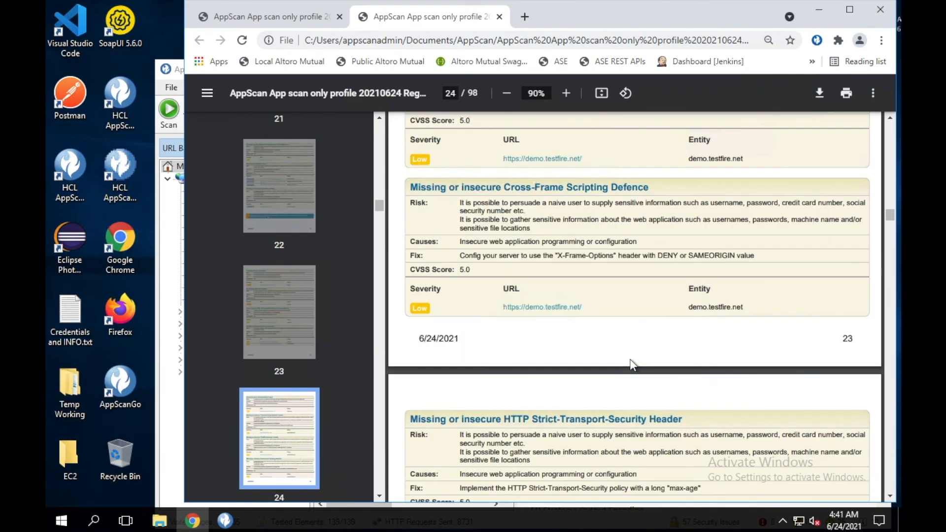
scroll(633, 365, down, 20)
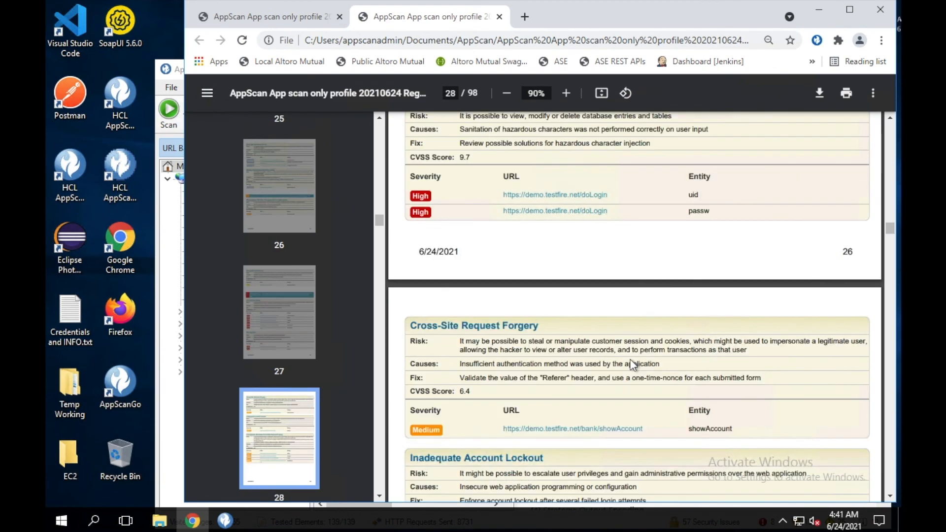
scroll(633, 365, down, 20)
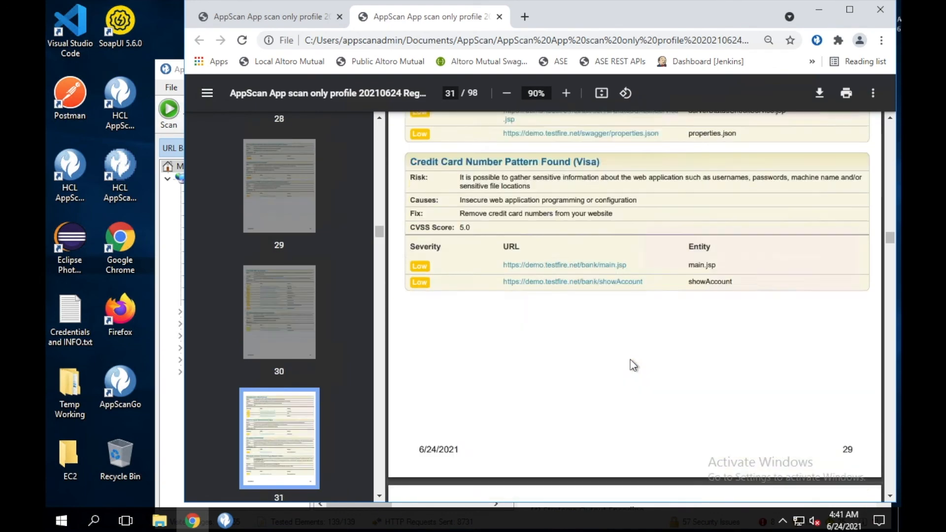
scroll(633, 365, down, 20)
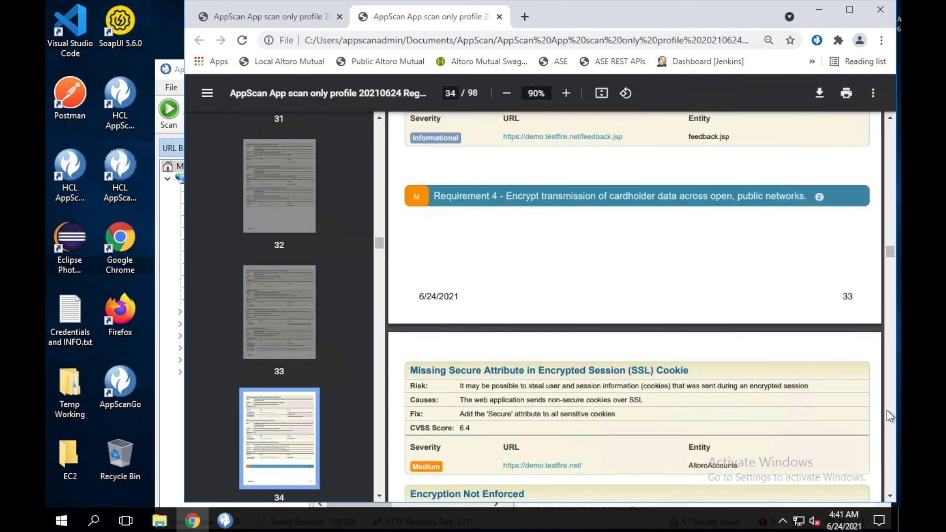
scroll(889, 416, down, 7)
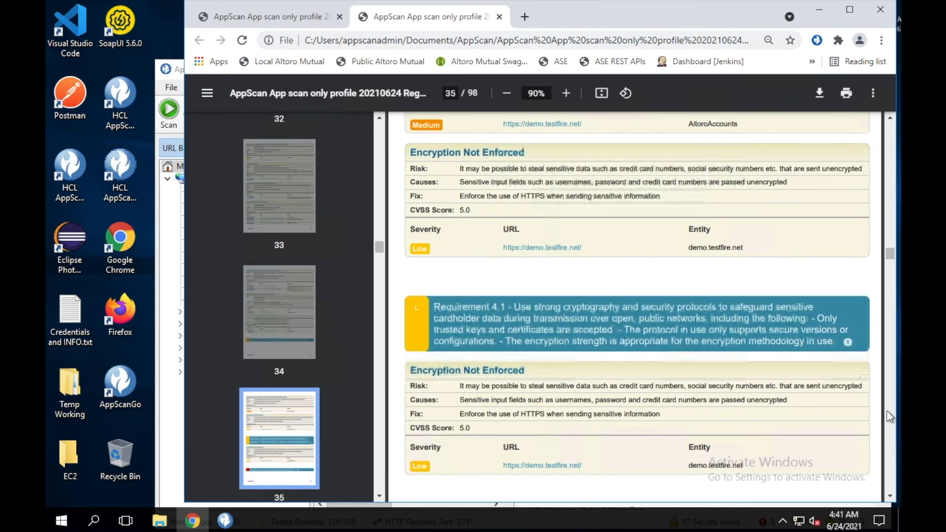
scroll(889, 417, down, 7)
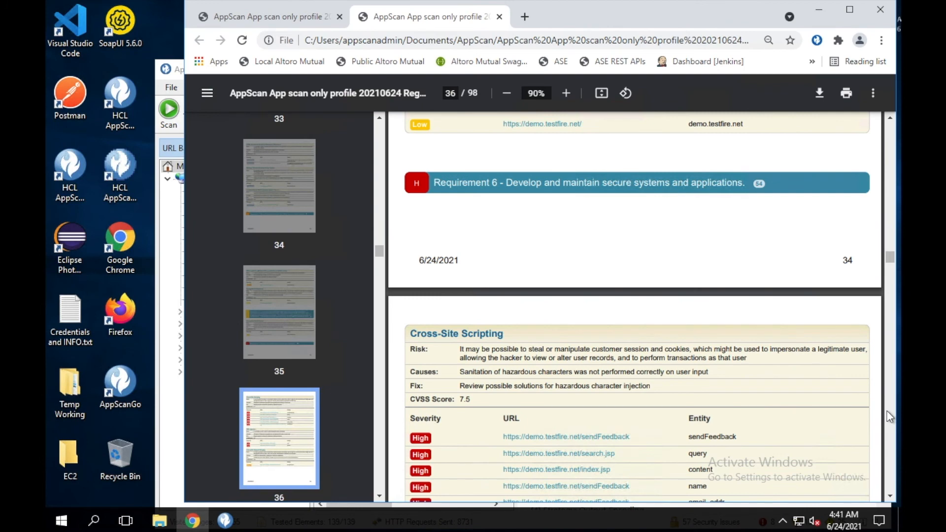
scroll(889, 416, down, 7)
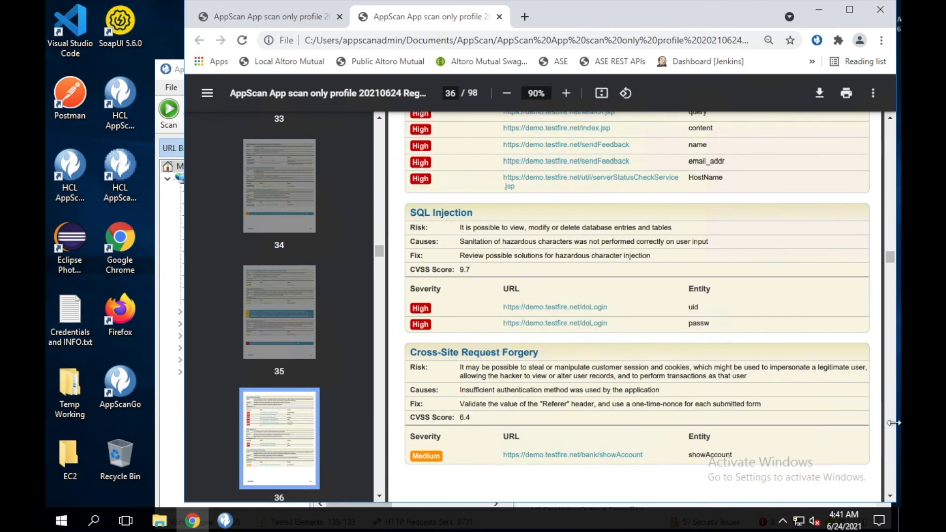
scroll(893, 432, down, 5)
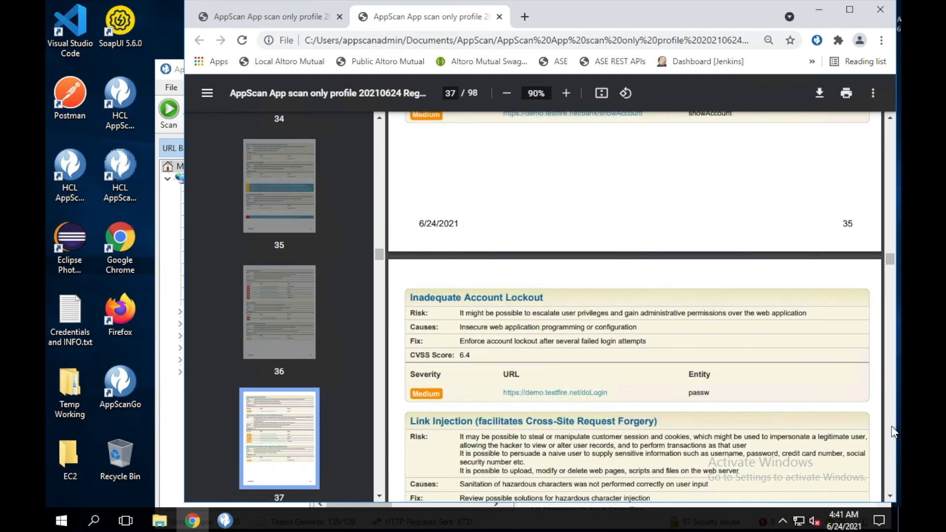
scroll(893, 432, down, 7)
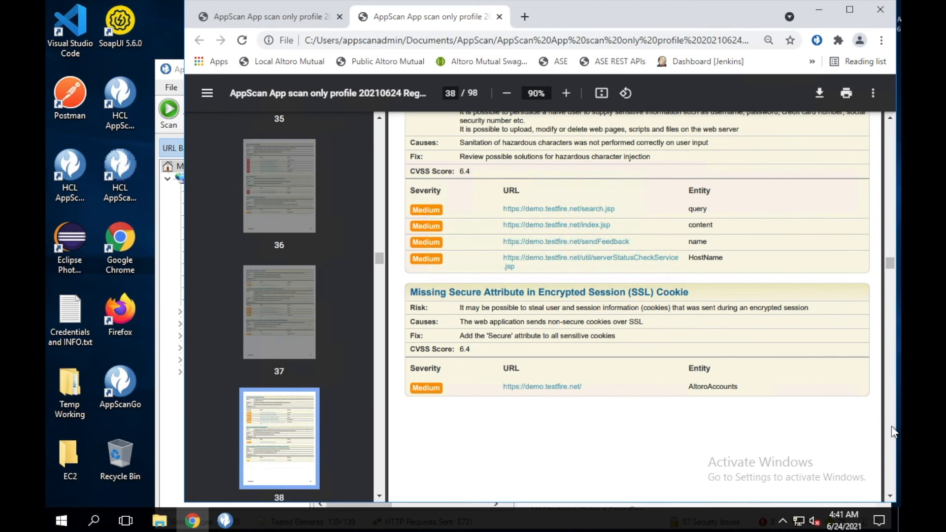
scroll(893, 432, down, 6)
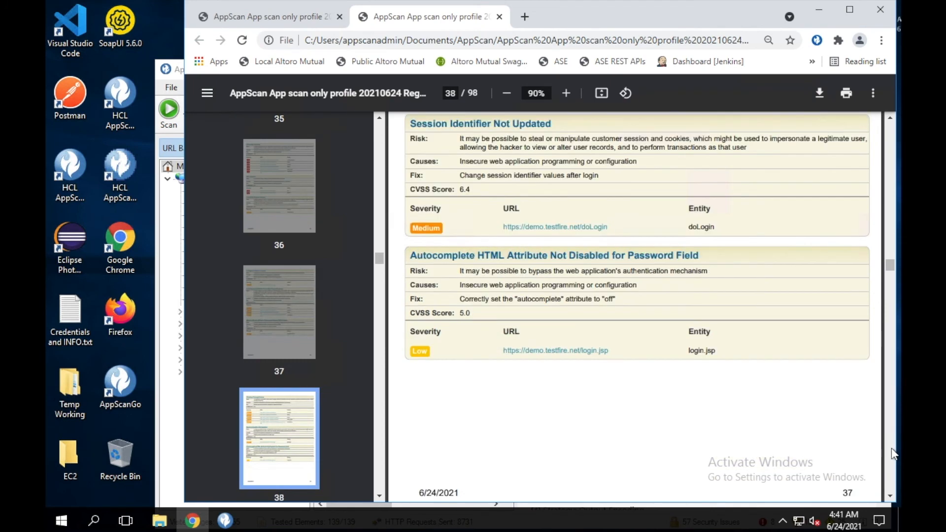
scroll(893, 454, down, 7)
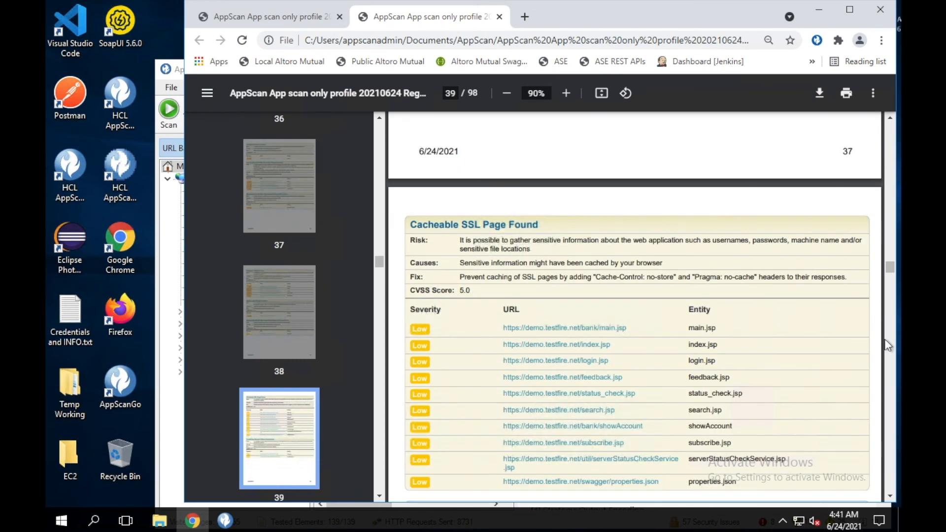
scroll(896, 444, down, 10)
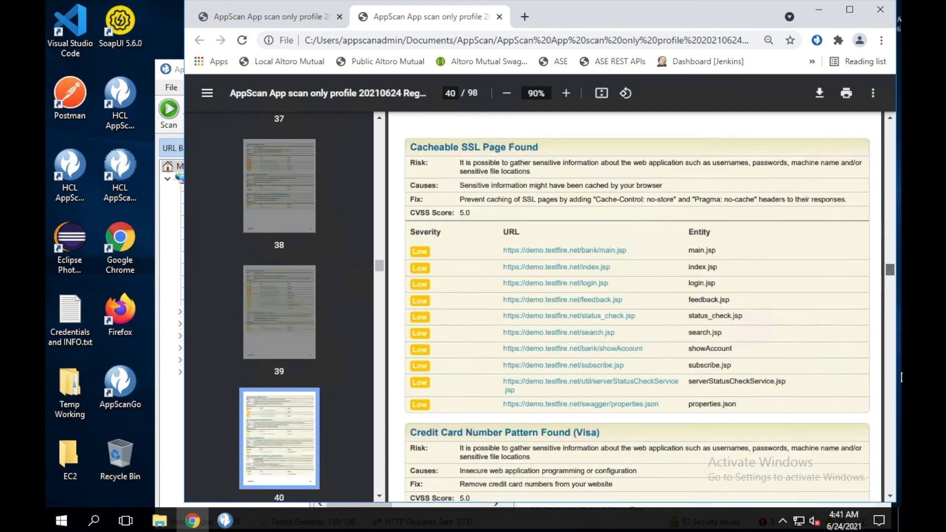
Jump to the end of the PDF, then bring AppScan's Create Report dialog back
drag(898, 445, 888, 122)
click(890, 495)
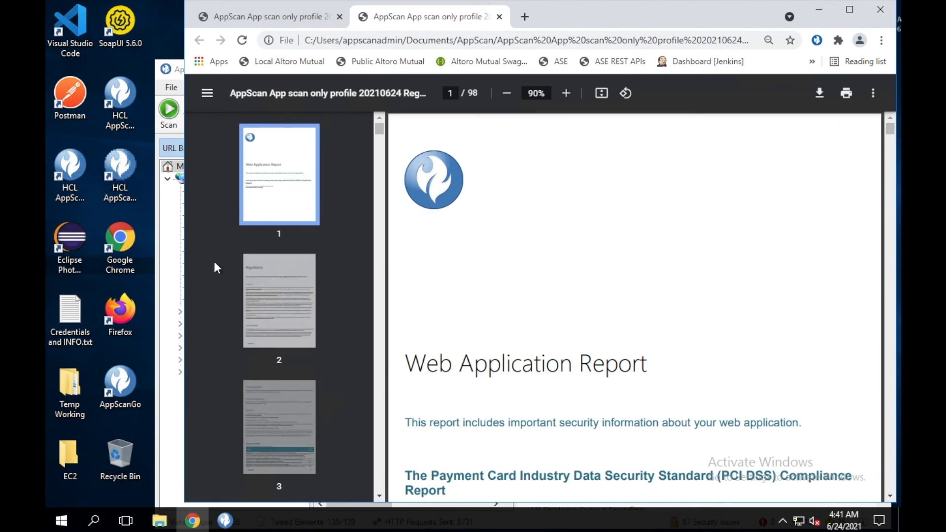
click(182, 268)
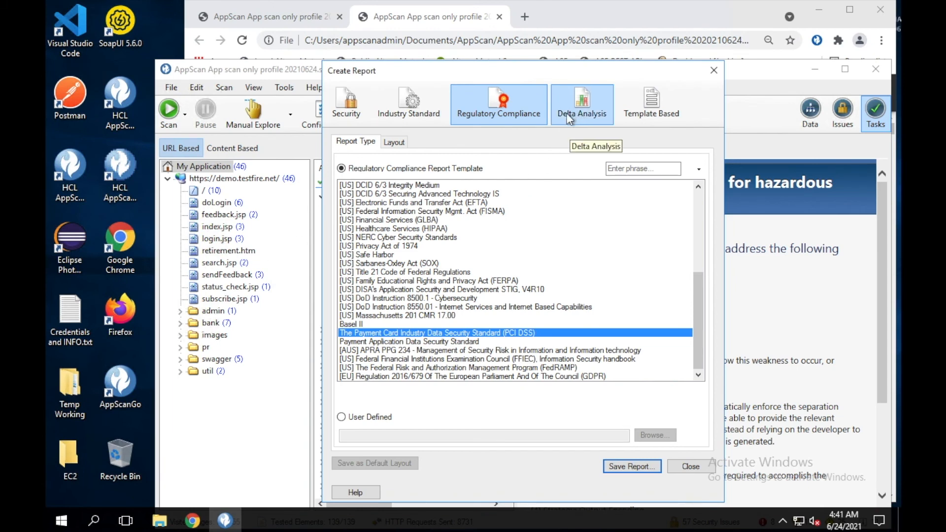
Pick the Industry Standard template International Standard - ISO 27001 and save its PDF under the suggested name
click(416, 115)
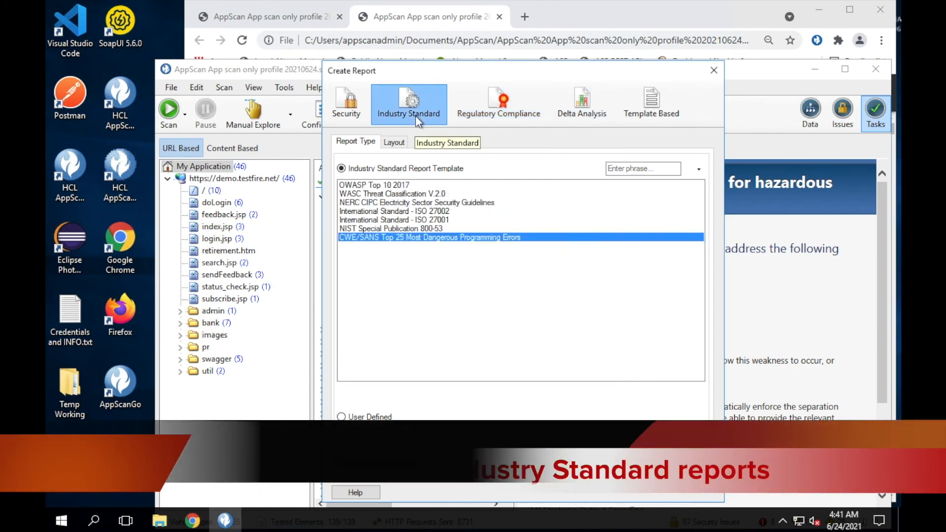
click(382, 187)
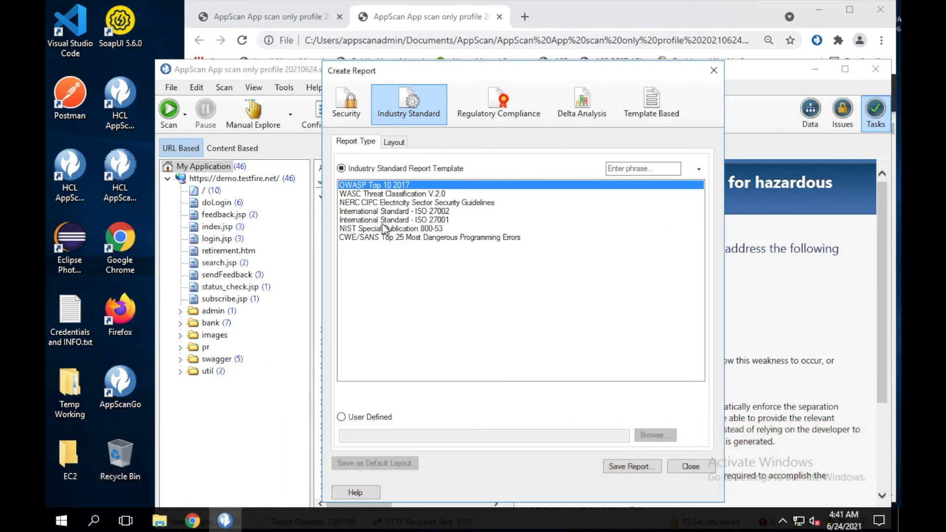
click(384, 223)
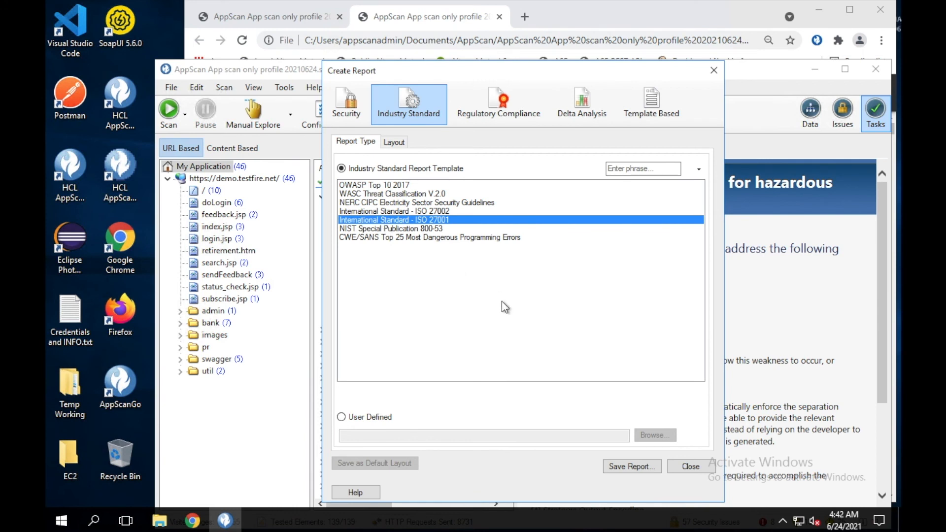
click(627, 468)
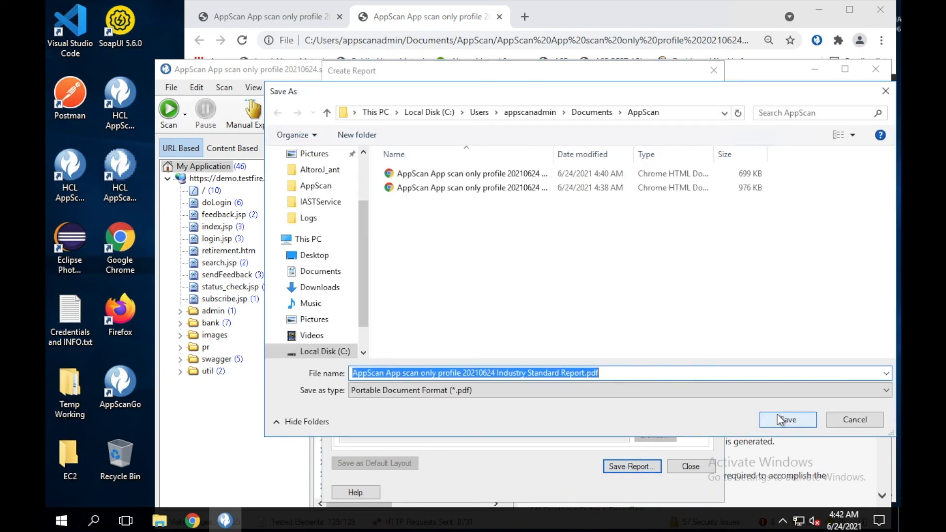
click(780, 423)
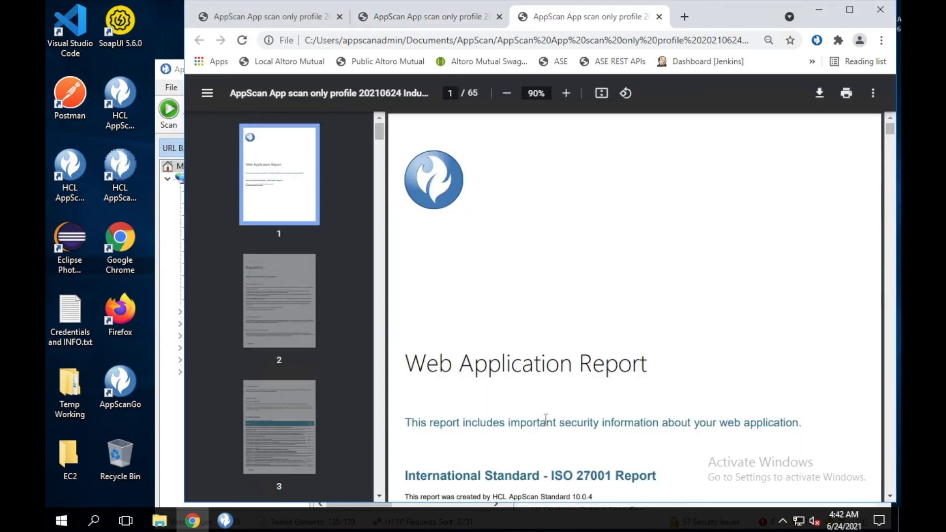
Scroll down and back up through the 65-page ISO 27001 PDF, then return to AppScan's Create Report
scroll(545, 421, down, 15)
scroll(545, 418, down, 15)
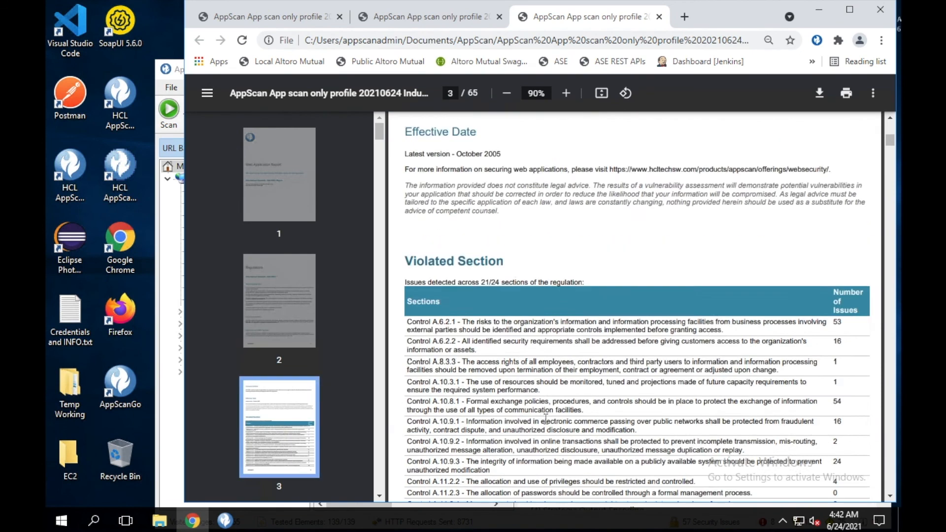
scroll(545, 419, down, 10)
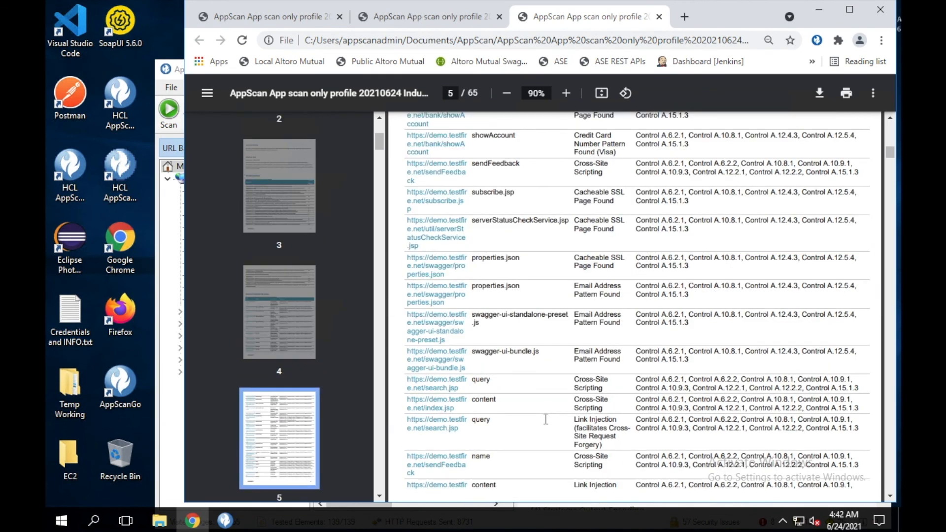
scroll(545, 419, down, 20)
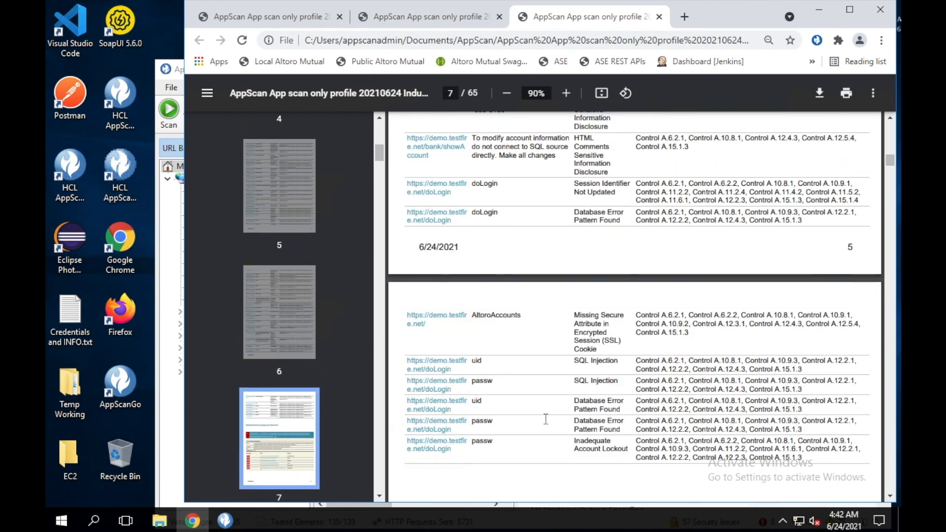
scroll(545, 419, down, 15)
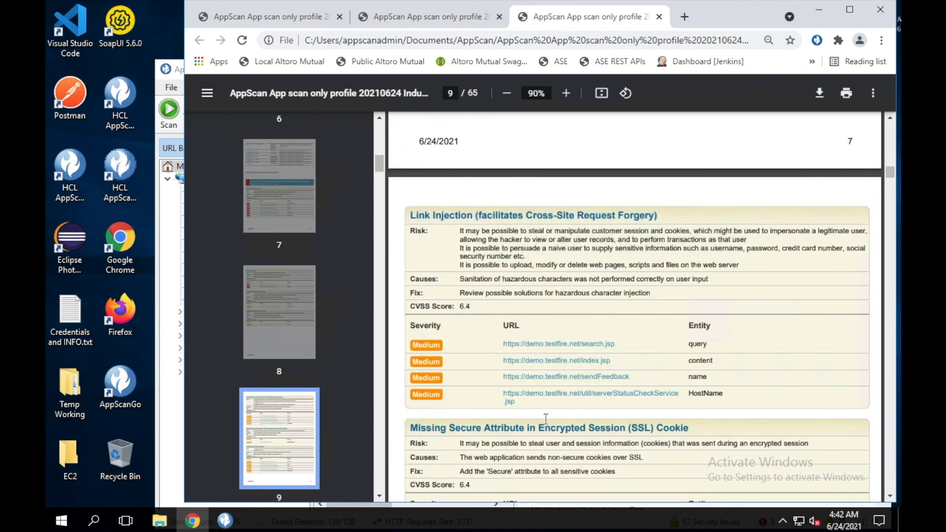
scroll(545, 419, down, 7)
scroll(545, 419, down, 5)
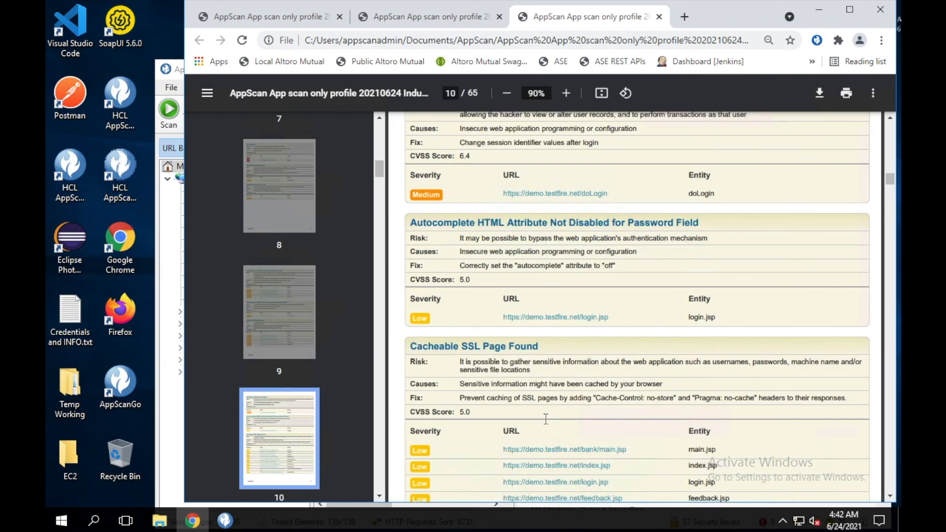
scroll(545, 419, up, 8)
scroll(545, 419, up, 10)
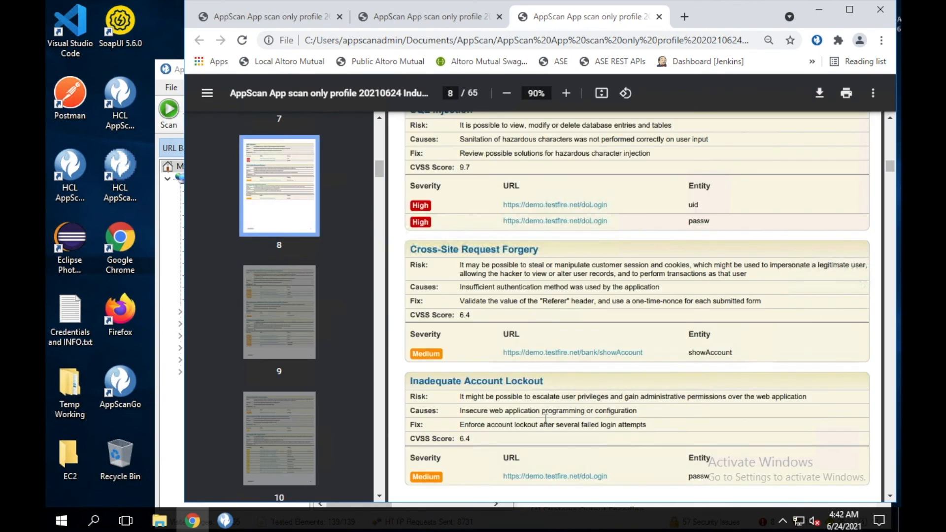
scroll(546, 418, up, 10)
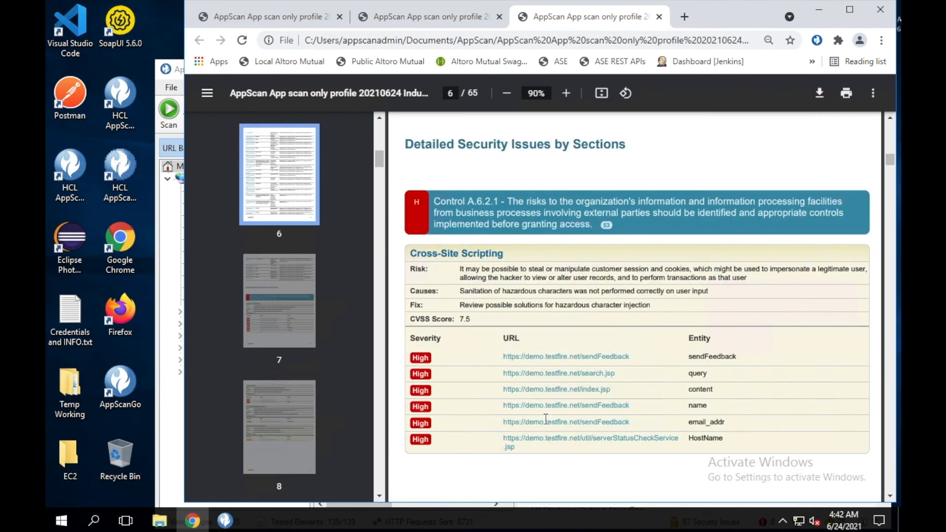
scroll(545, 419, up, 5)
scroll(546, 419, up, 5)
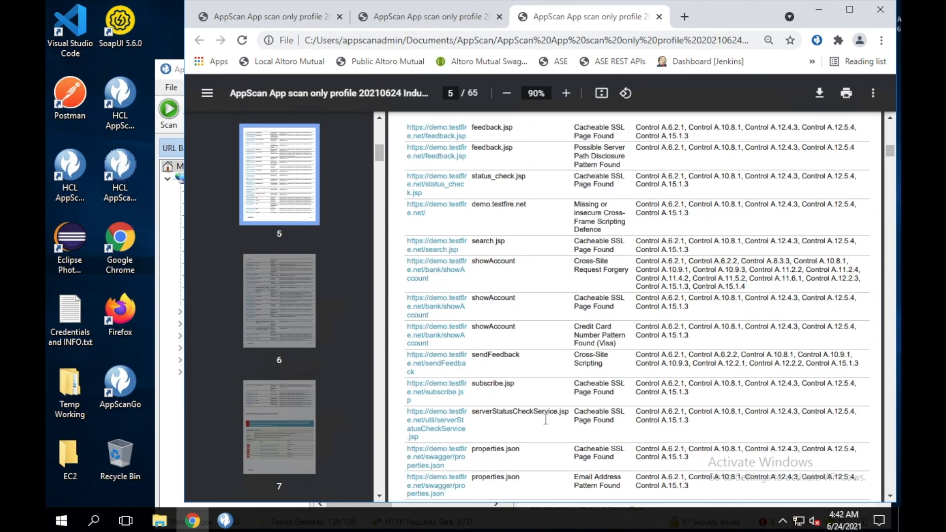
scroll(545, 419, up, 5)
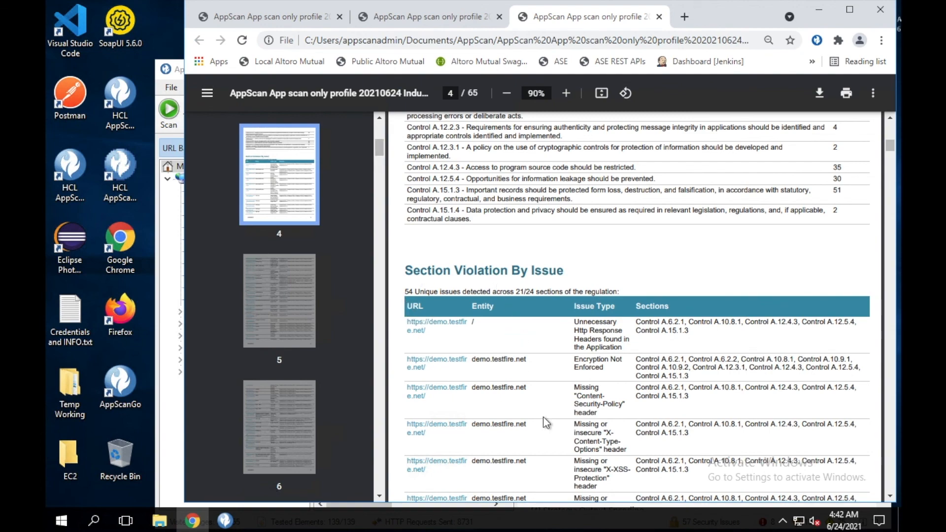
scroll(545, 421, up, 10)
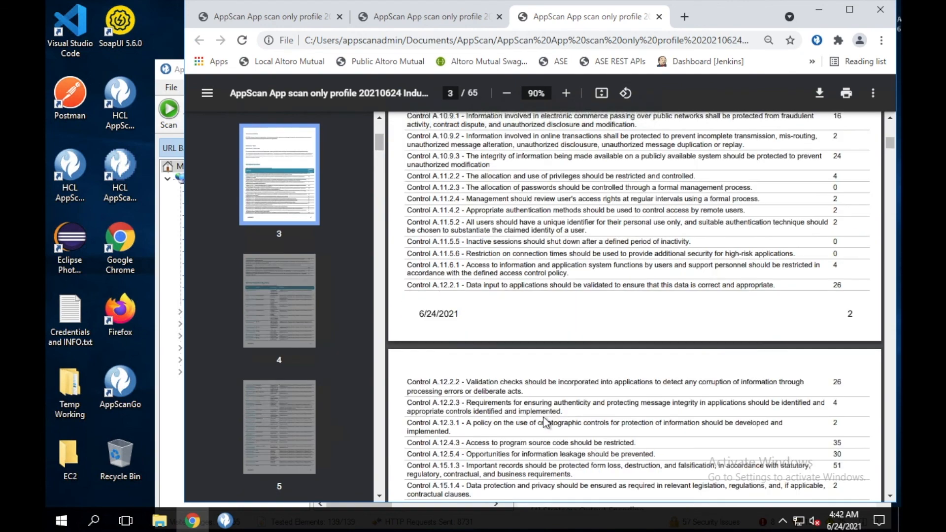
scroll(544, 419, up, 5)
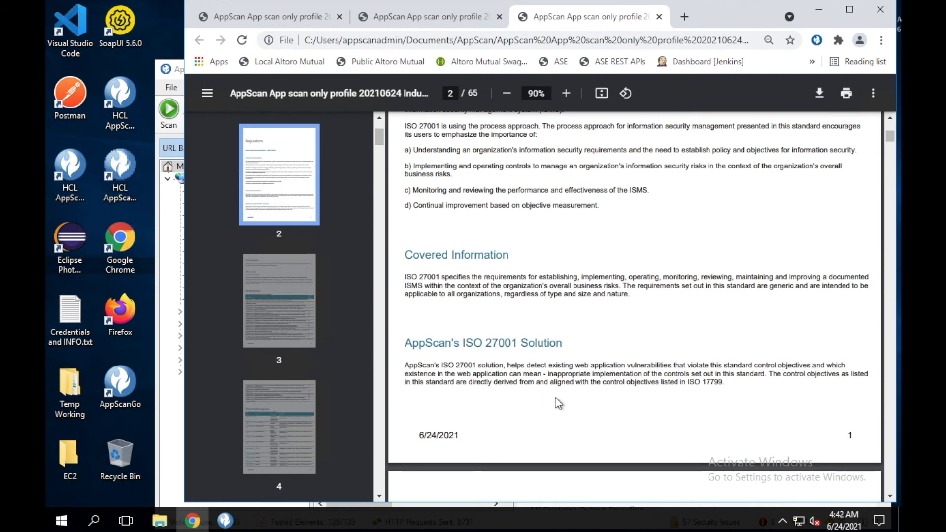
scroll(641, 413, up, 10)
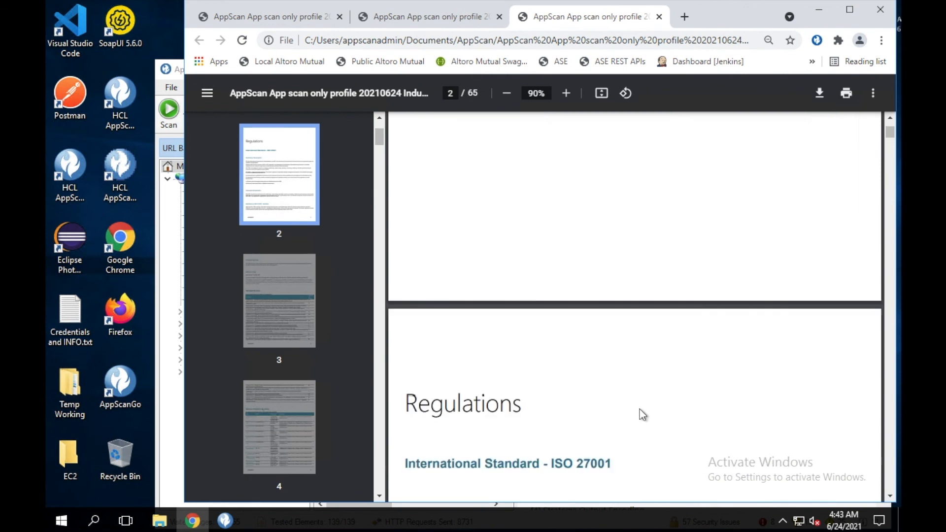
scroll(642, 414, up, 9)
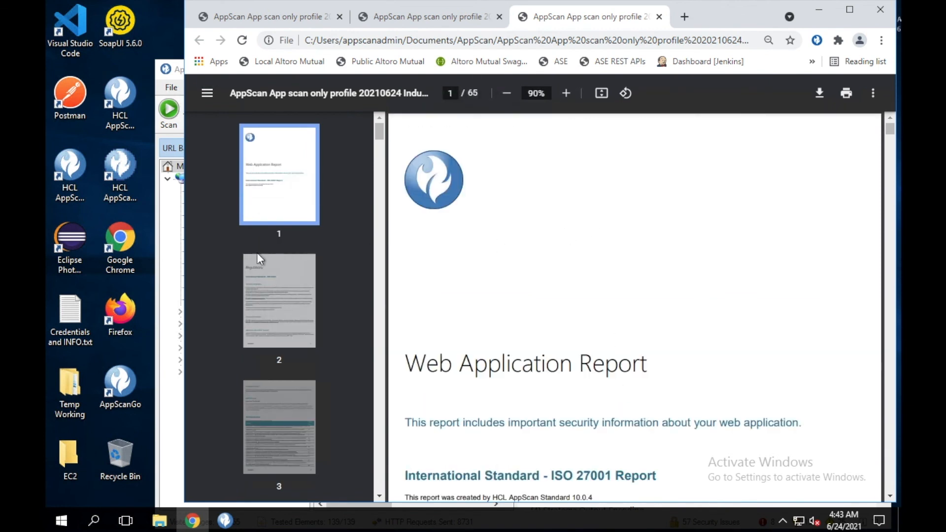
click(183, 277)
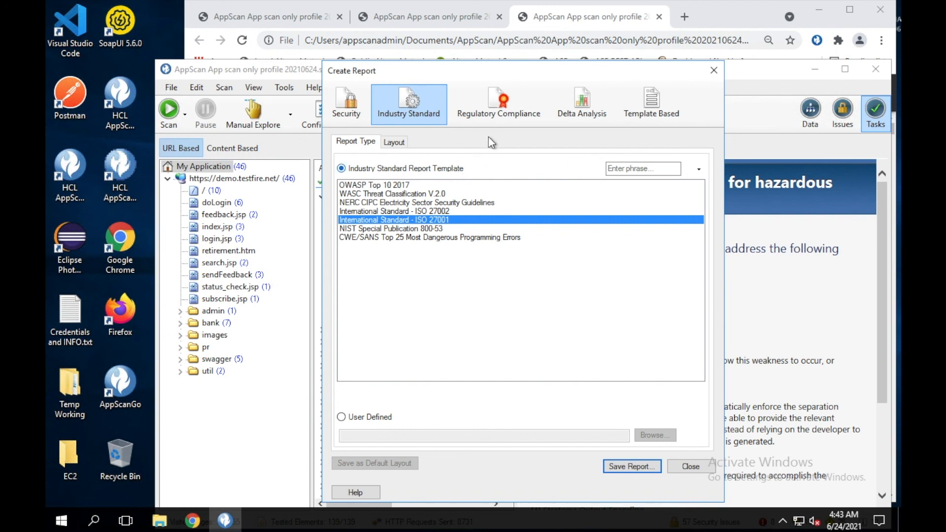
Switch Create Report to the Regulatory Compliance type, leaving the PCI DSS template selected
click(490, 116)
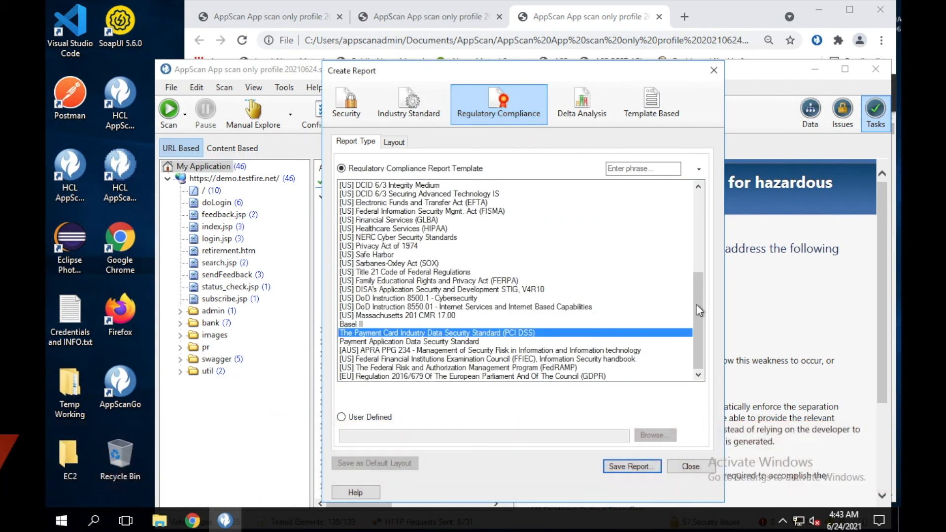
scroll(696, 295, up, 1)
scroll(696, 250, up, 6)
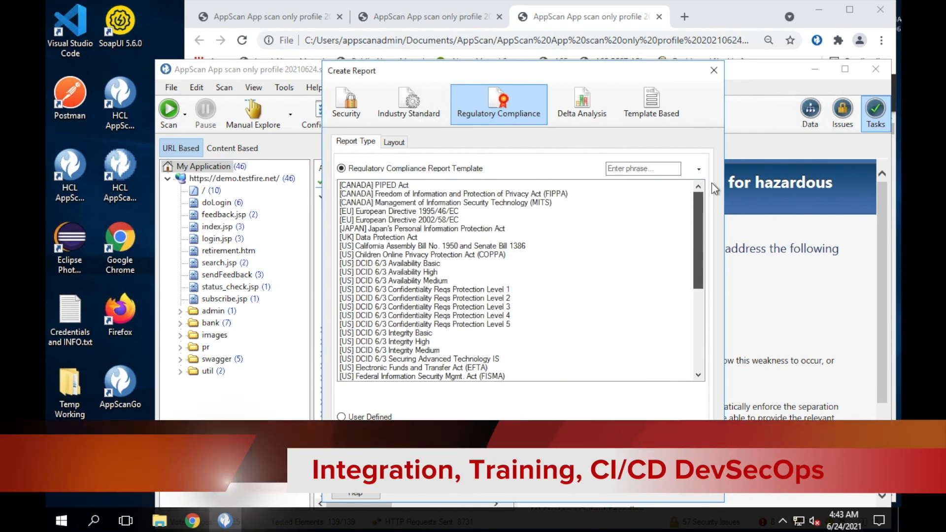
scroll(705, 302, down, 3)
scroll(705, 303, down, 4)
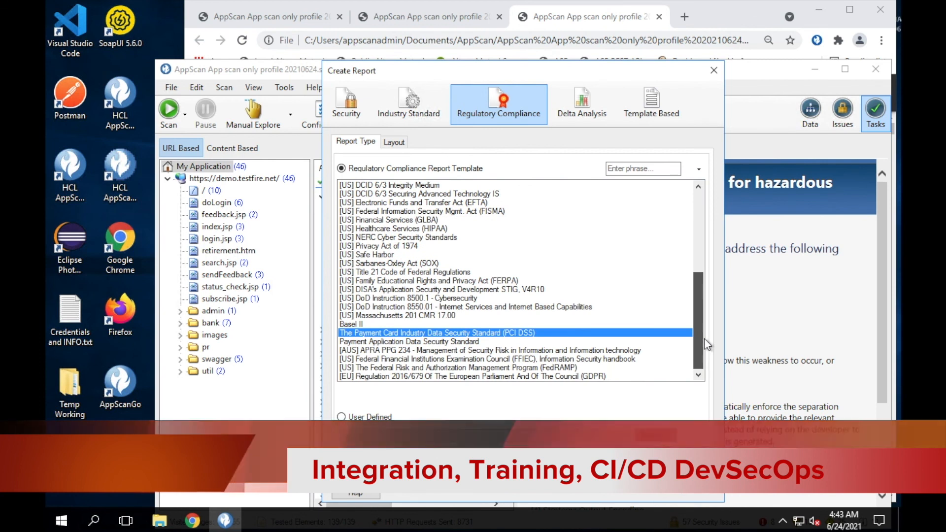
Check the Delta Analysis report options, then switch the Create Report dialog to Template Based Word templates
click(594, 122)
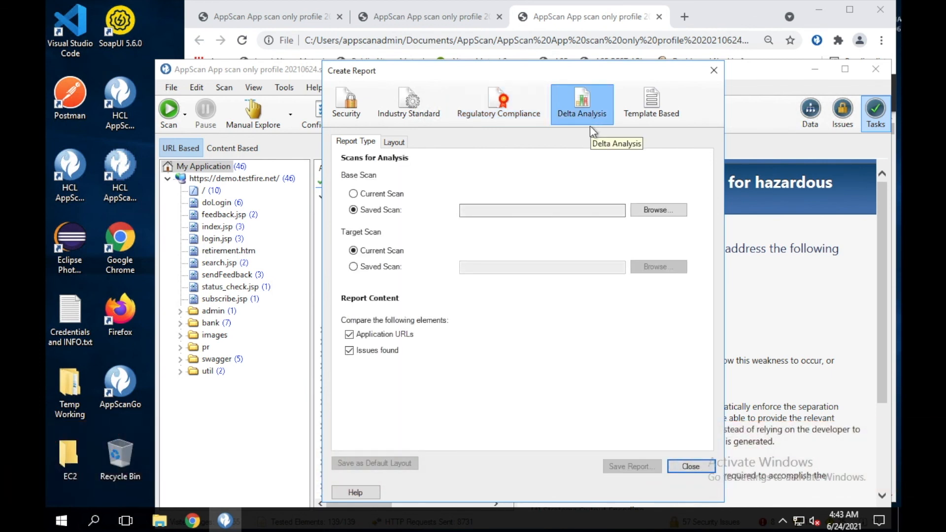
click(648, 108)
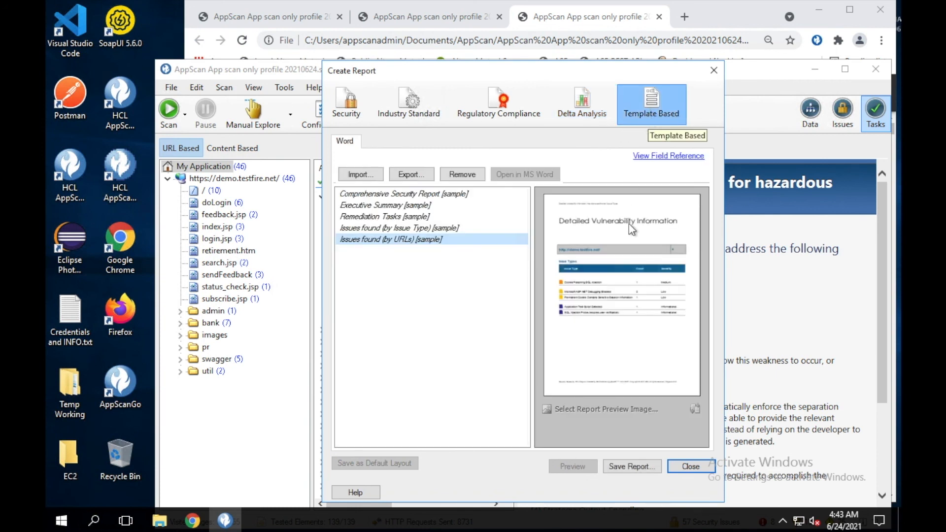